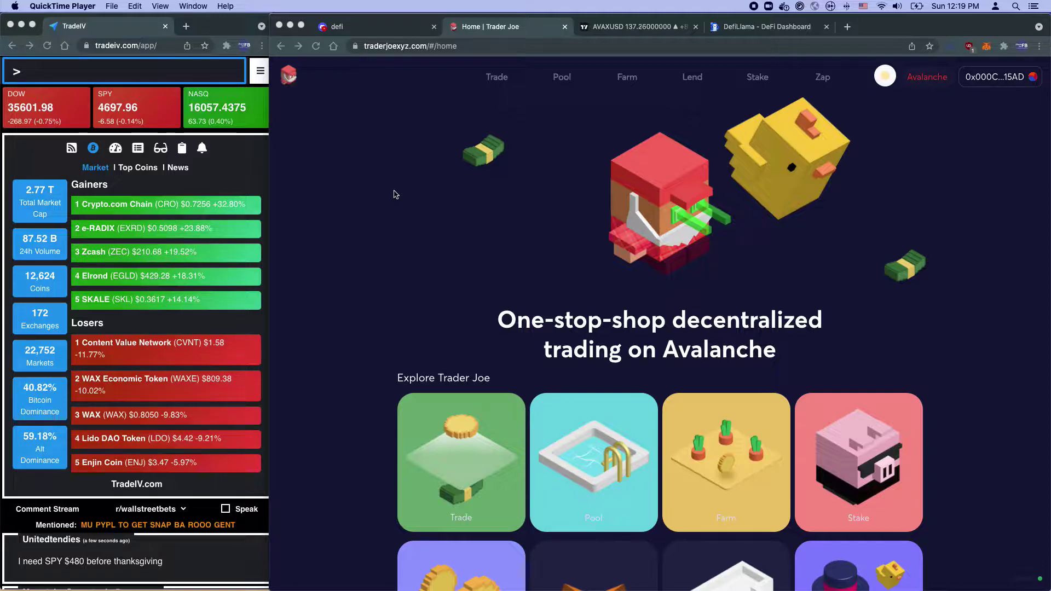
click(766, 356)
double_click(775, 354)
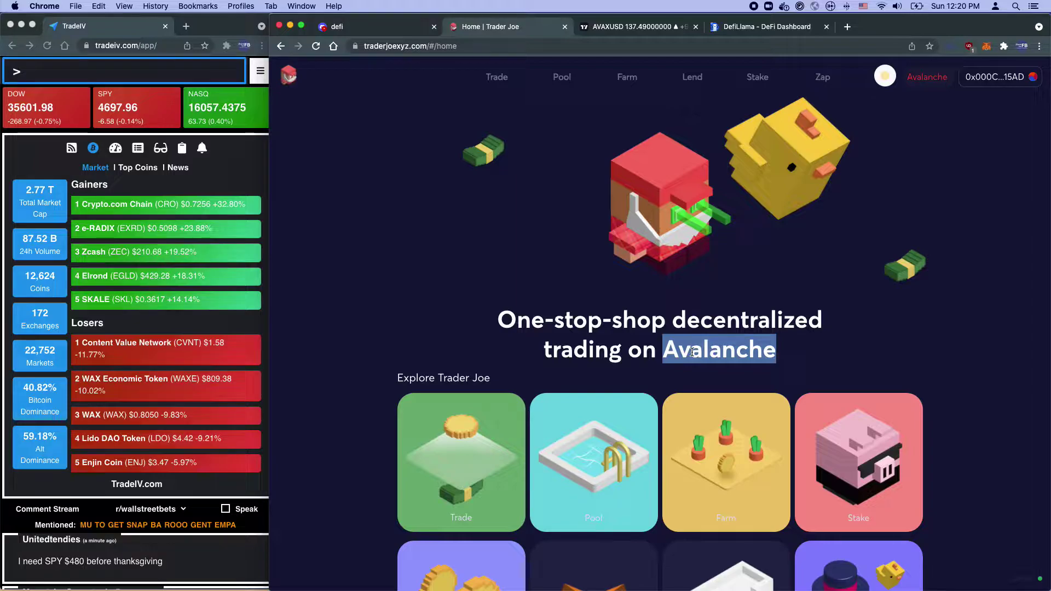
click(694, 351)
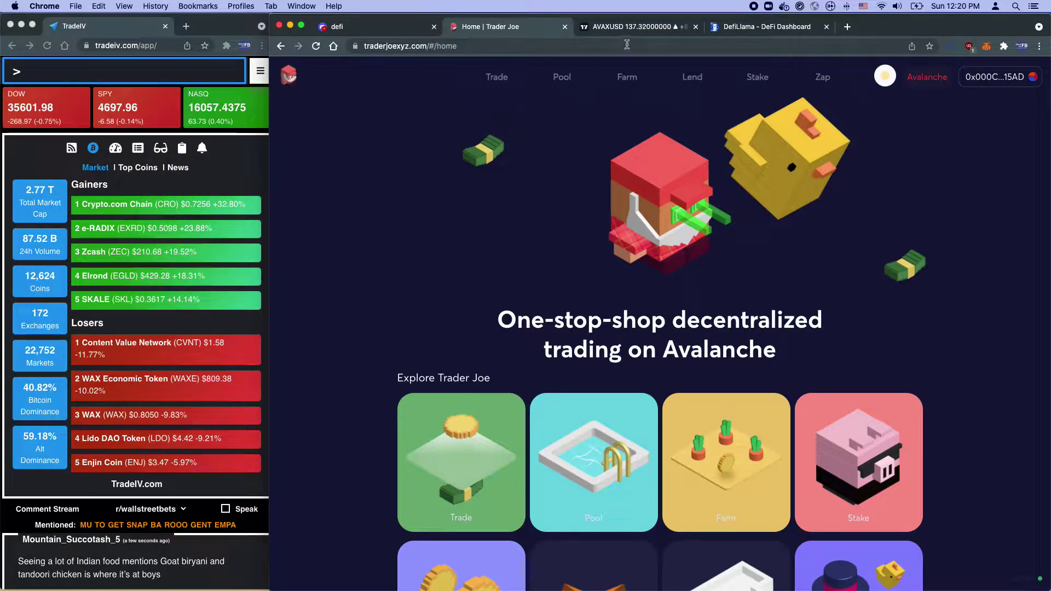
Switch to TradingView's AVAXUSD chart, set its interval to one day, and rescale it to show the full price history
click(627, 27)
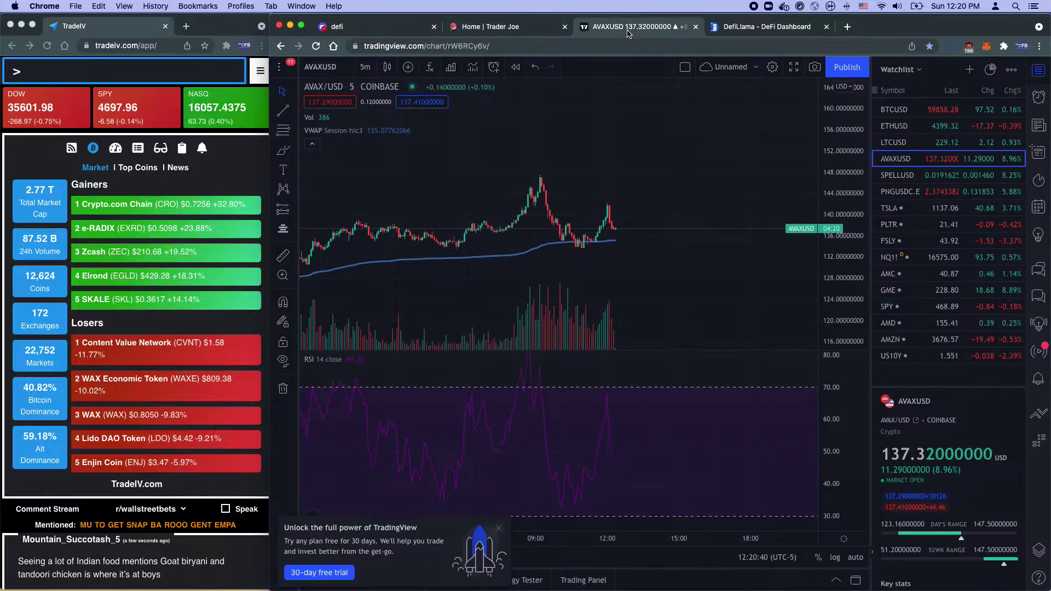
click(374, 67)
click(399, 340)
drag(825, 272, 692, 225)
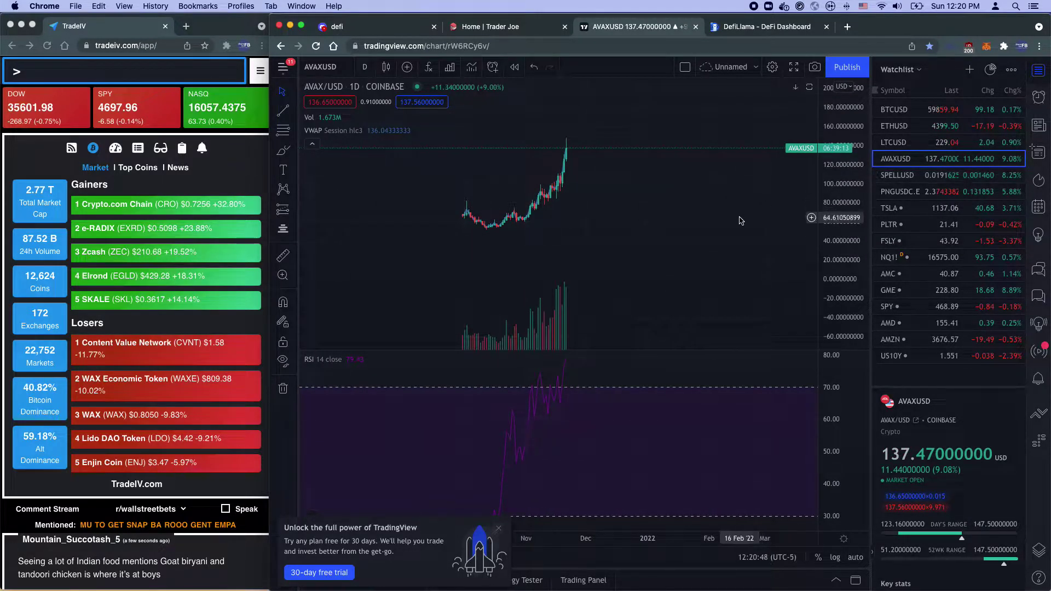
scroll(741, 220, down, 2)
drag(679, 152, 692, 246)
scroll(712, 238, up, 1)
scroll(711, 238, up, 2)
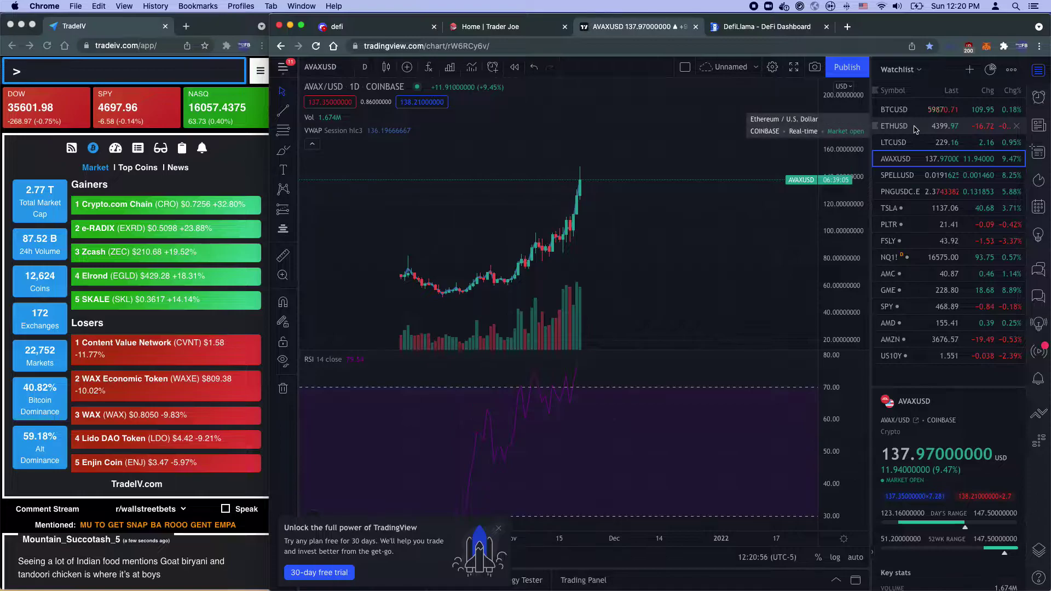
Switch to DefiLlama, filter the TVL rankings to Avalanche, and highlight Trader Joe's total value locked
click(509, 27)
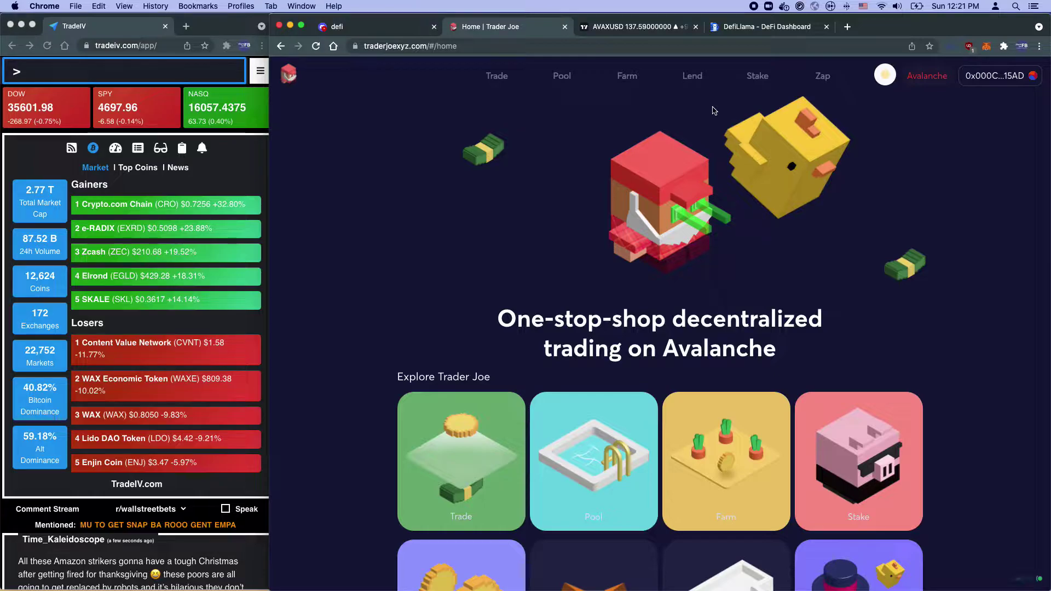
click(769, 28)
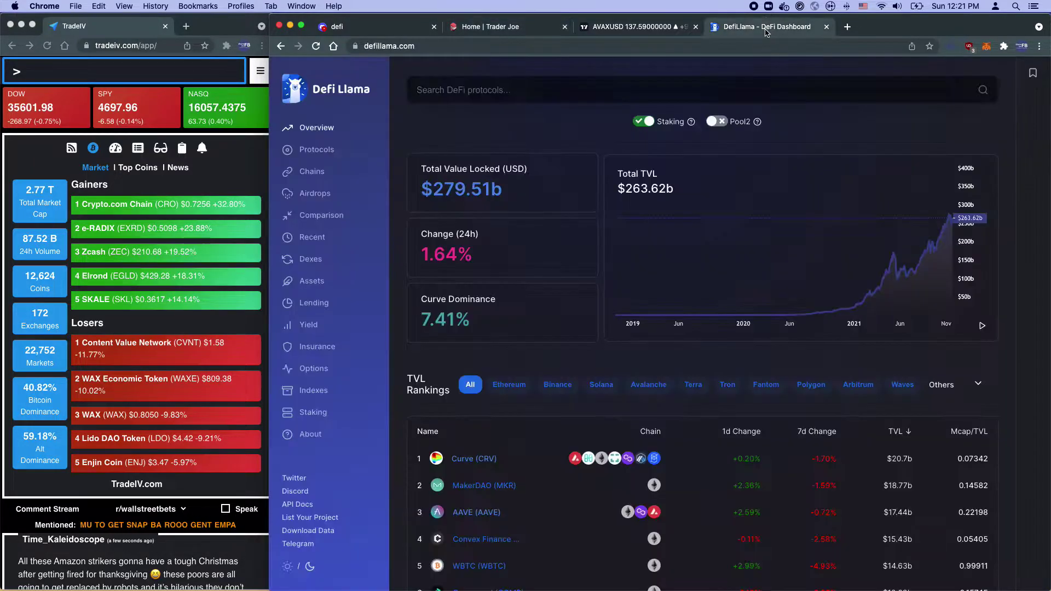
scroll(572, 265, down, 10)
scroll(570, 195, up, 7)
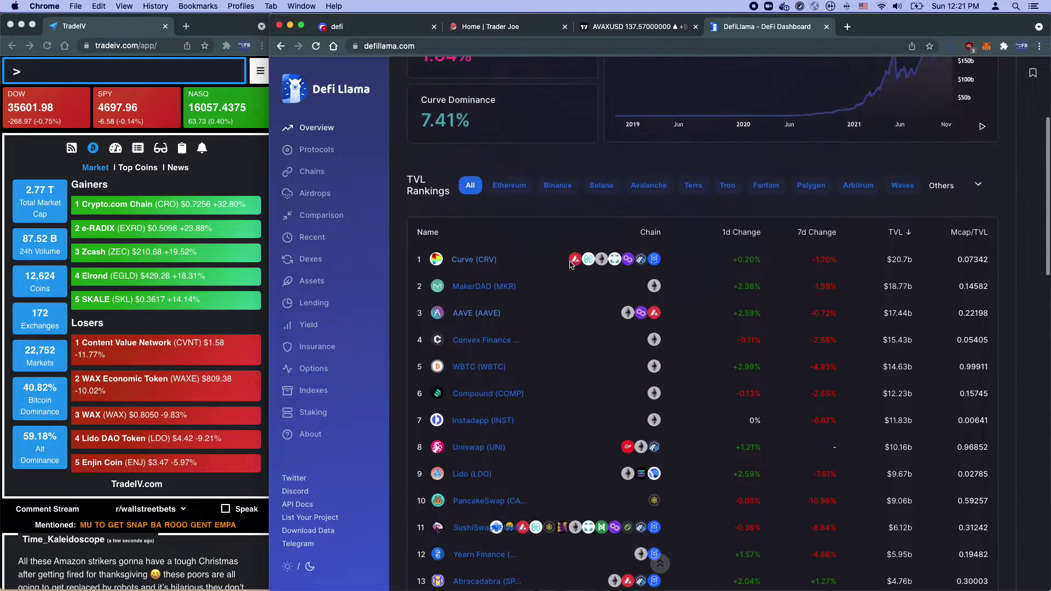
click(651, 204)
scroll(518, 263, down, 2)
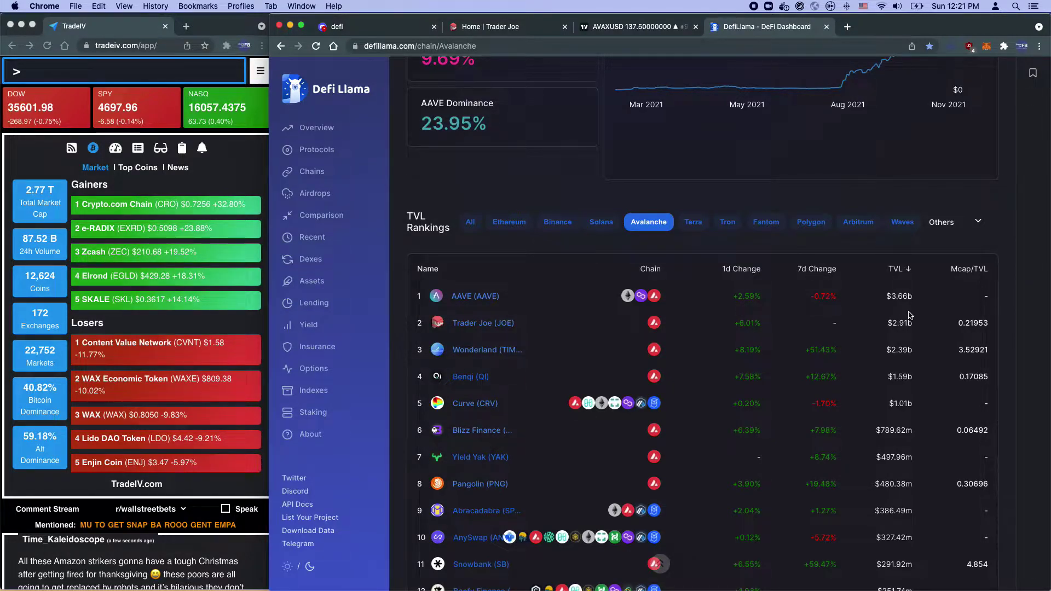
drag(914, 324, 888, 326)
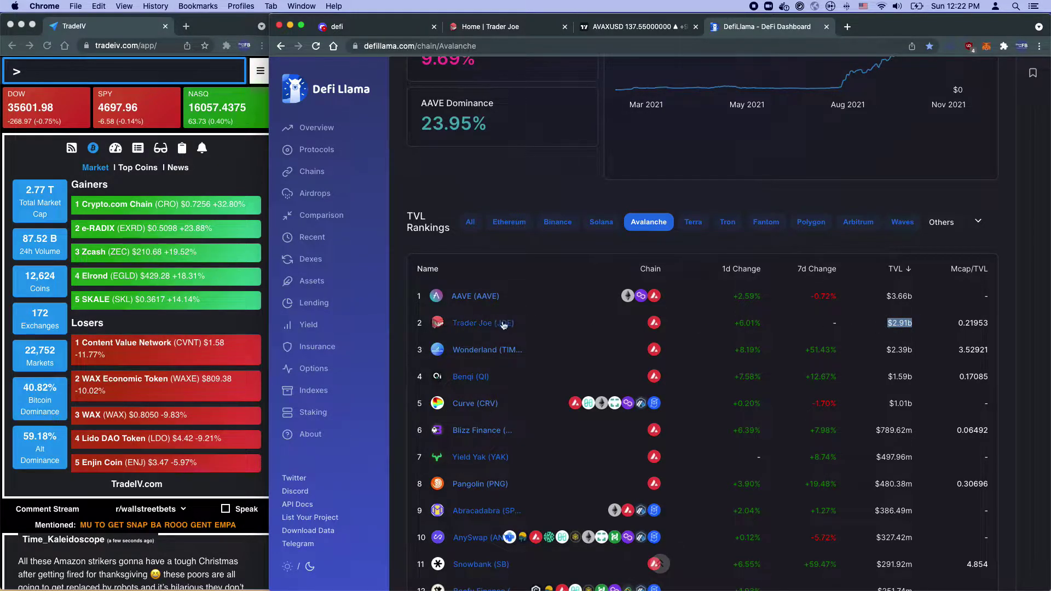
Return to the Trader Joe home page and examine the feature tiles and the Top Gainers list
click(532, 30)
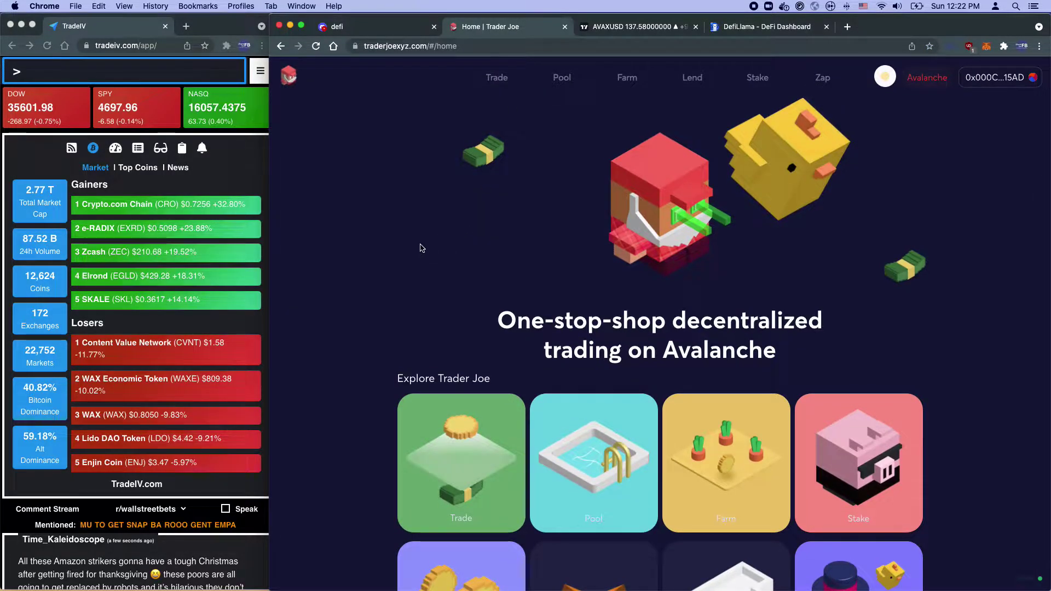
scroll(421, 248, down, 6)
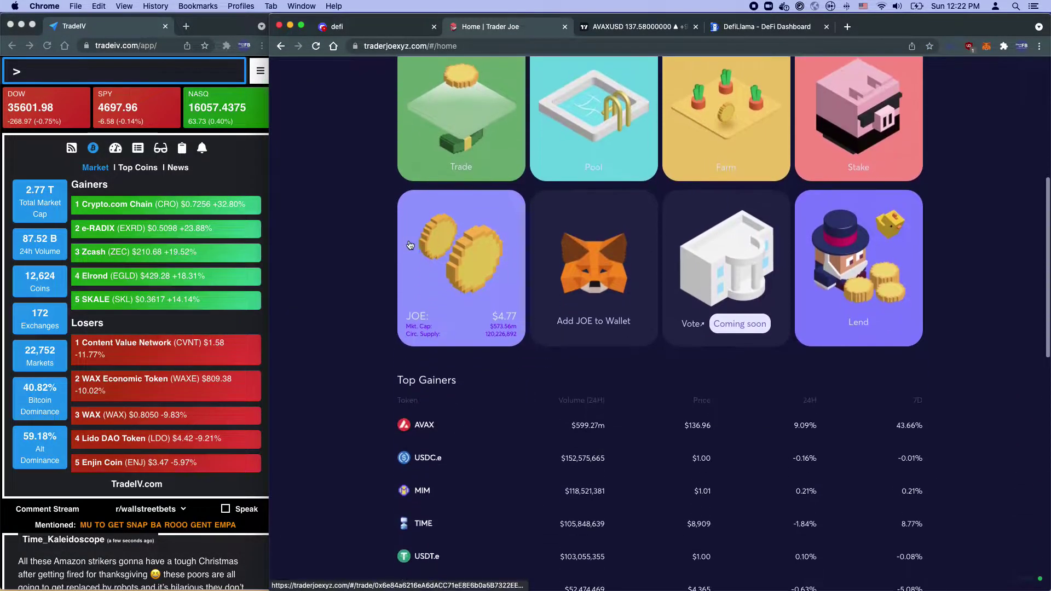
scroll(410, 245, down, 3)
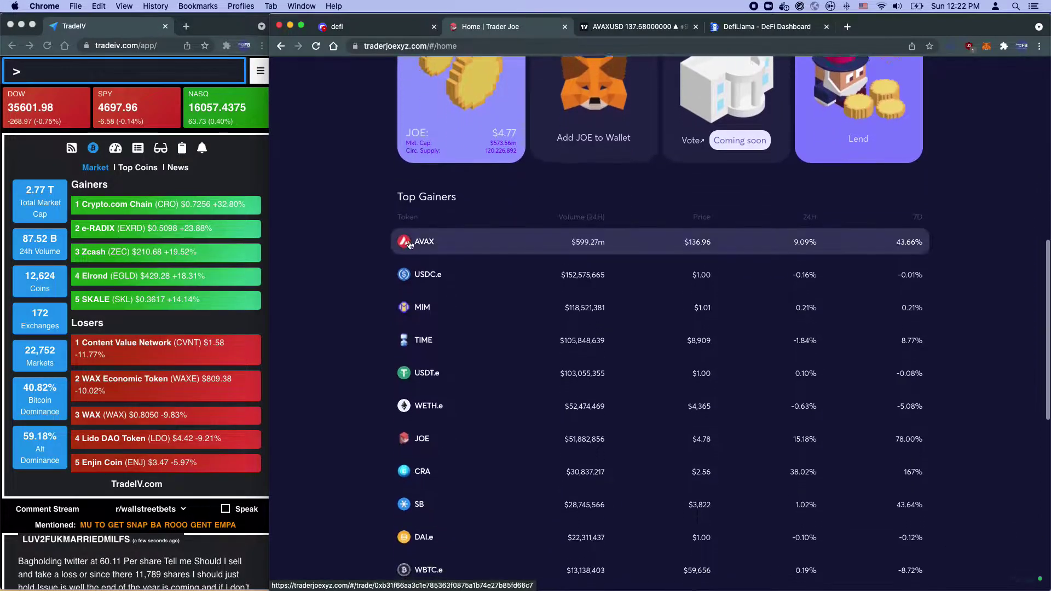
scroll(410, 244, down, 1)
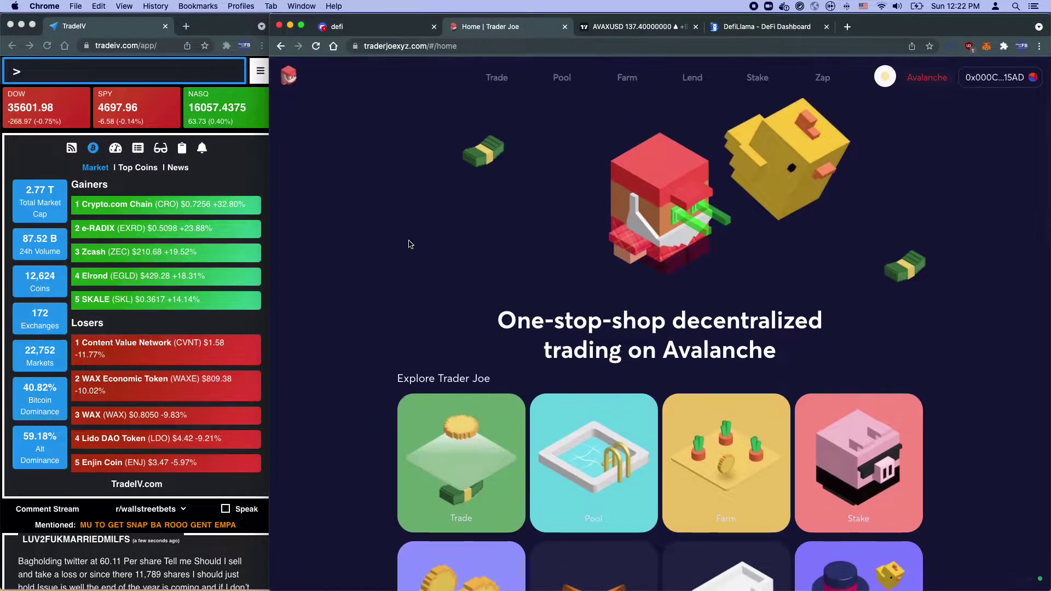
Check the AVAX balance in the MetaMask wallet and look over Trader Joe's feature tiles
click(985, 47)
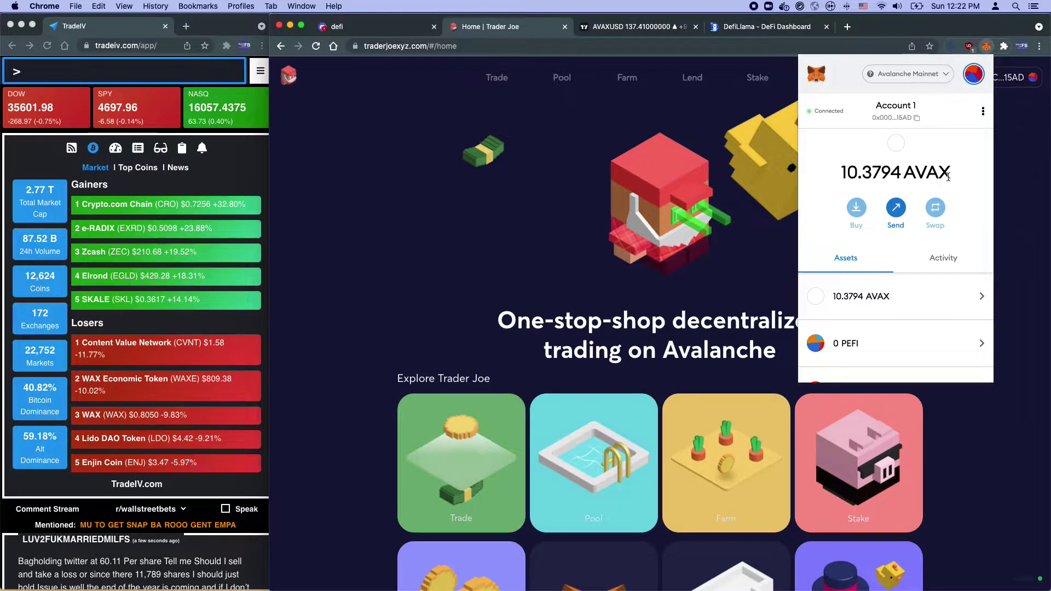
click(417, 241)
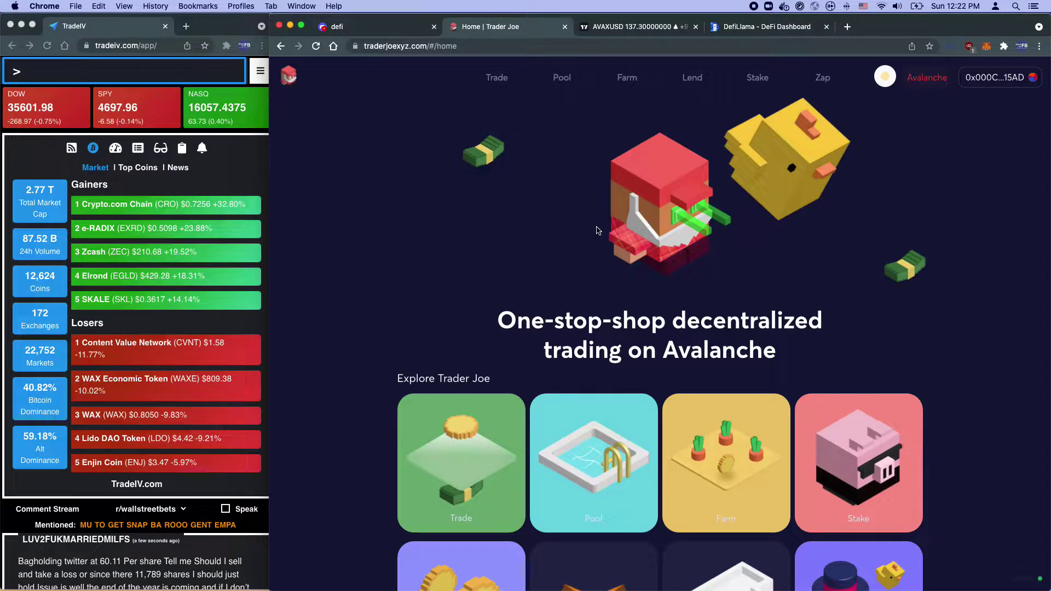
scroll(529, 242, down, 2)
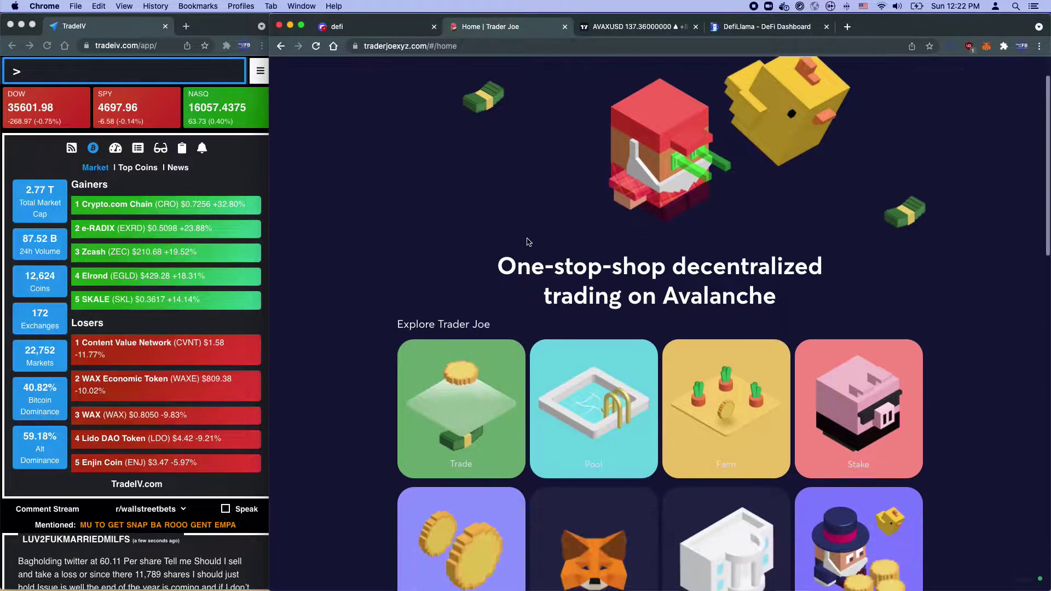
scroll(529, 242, down, 3)
scroll(872, 280, up, 5)
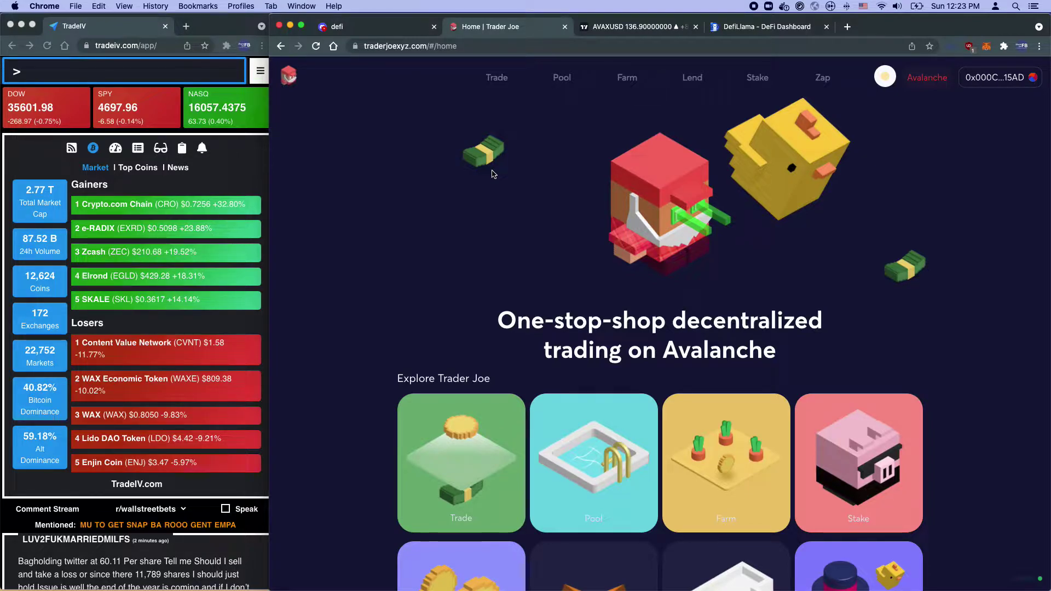
Switch to Discord and look through the recent messages in the defi channel
click(384, 27)
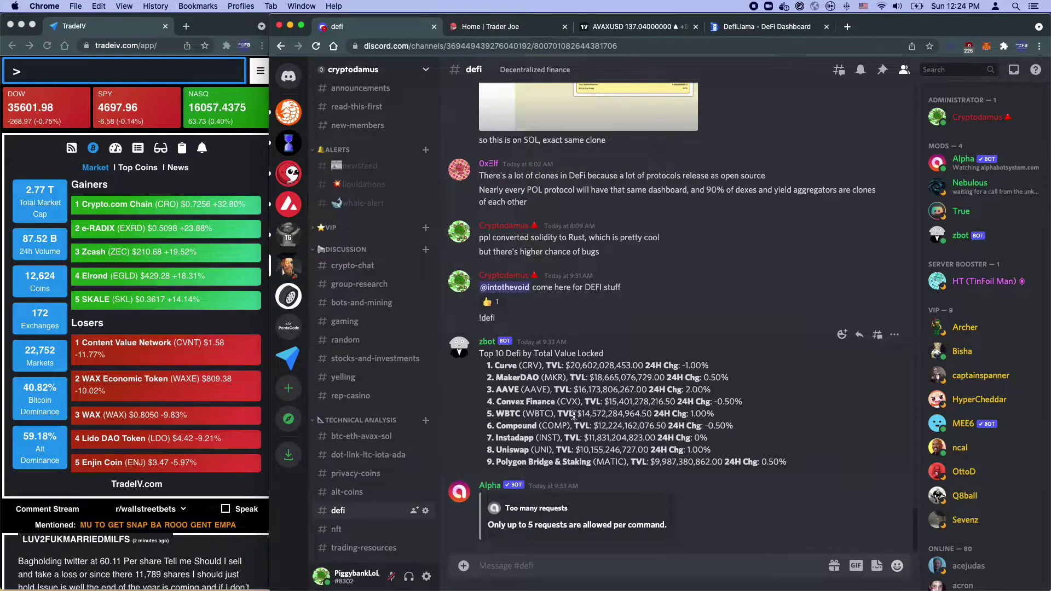
scroll(575, 416, up, 15)
scroll(578, 417, up, 20)
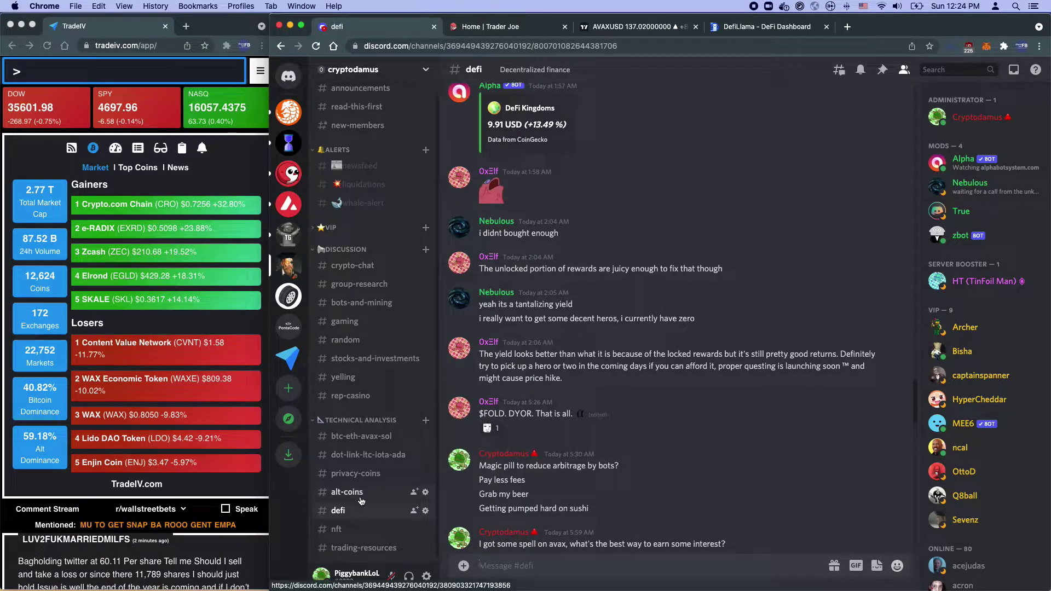
scroll(582, 470, down, 20)
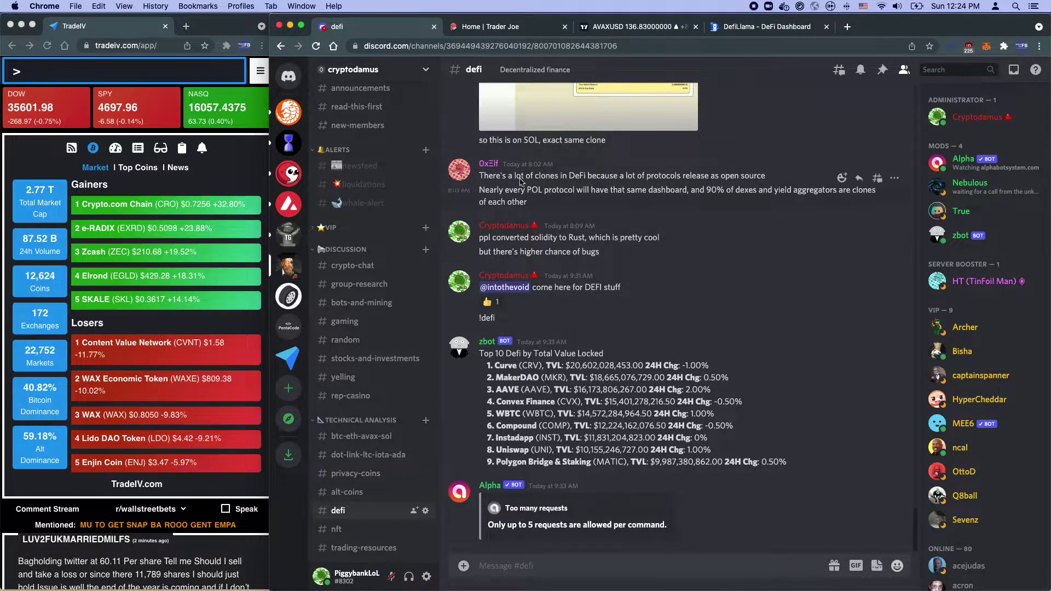
Open Trader Joe's Trade page and view the tokens available to swap from, keeping AVAX selected
click(515, 32)
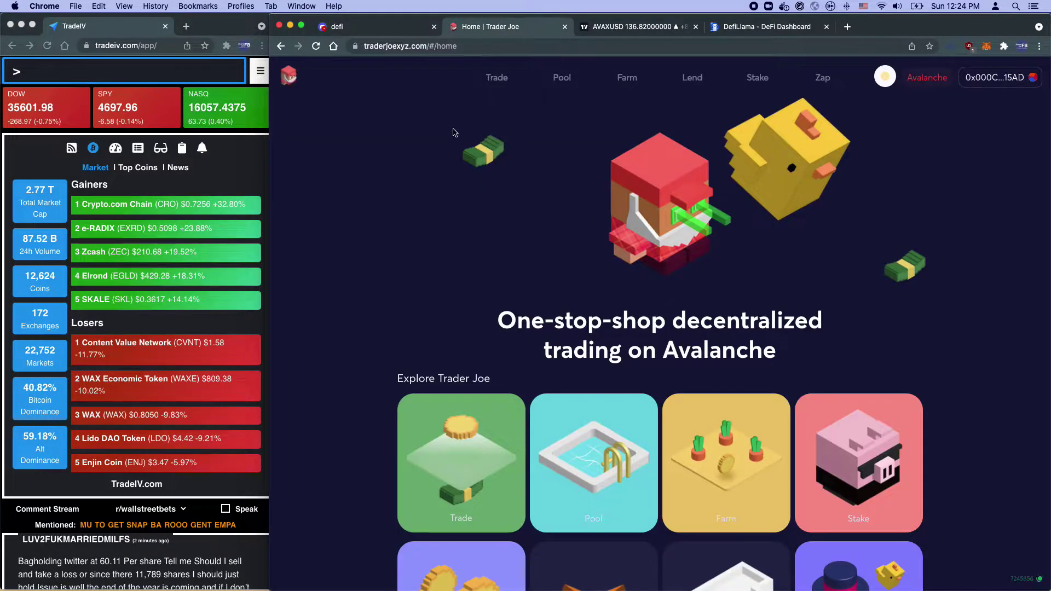
click(500, 83)
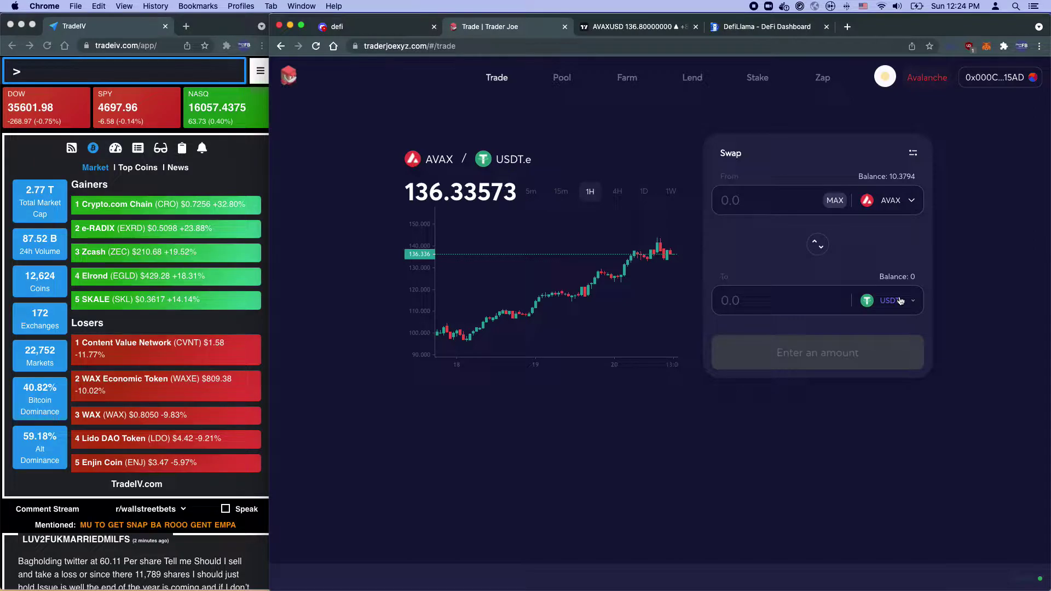
click(890, 200)
click(756, 117)
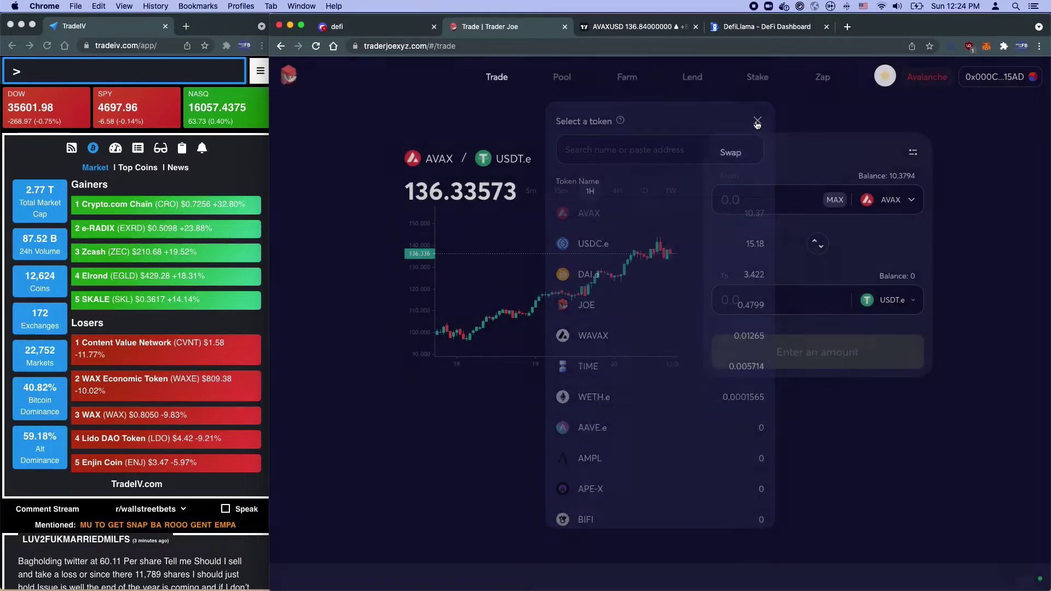
Check the AVAXUSD chart on TradingView and view the tokens available to receive in Trader Joe's swap form
click(635, 26)
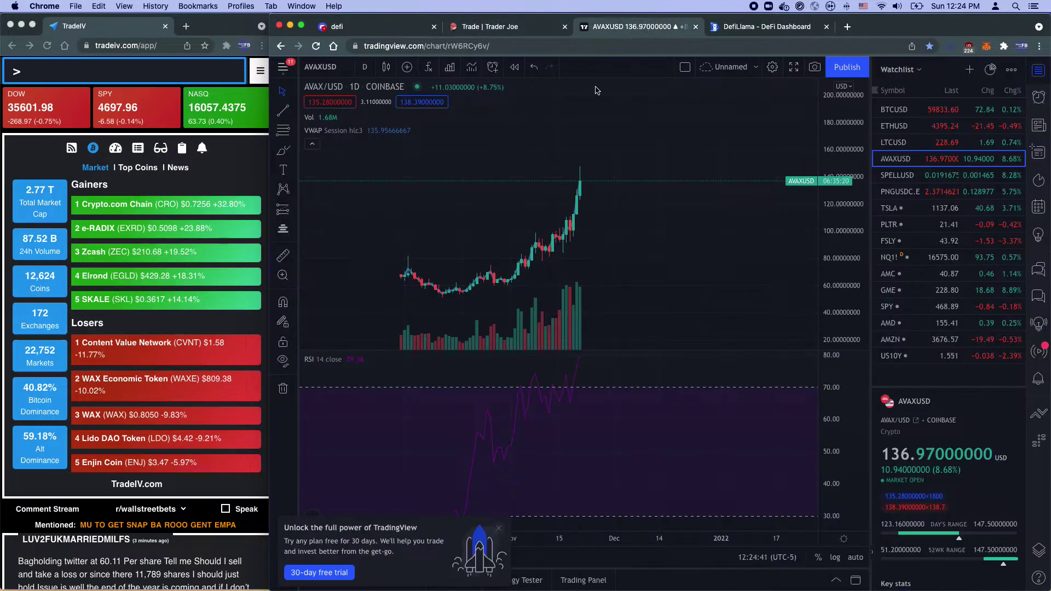
click(505, 31)
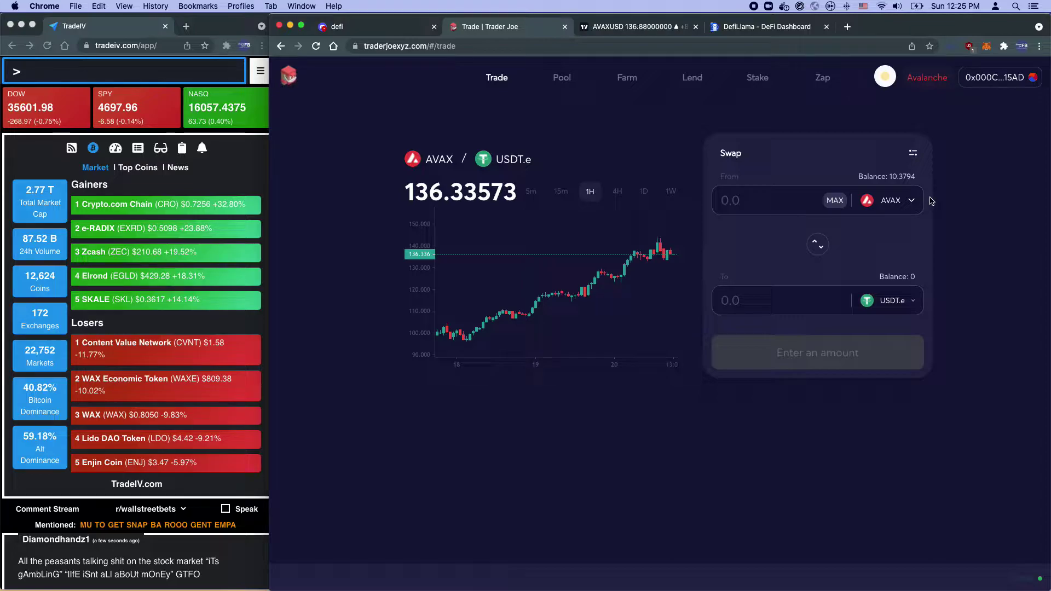
click(896, 307)
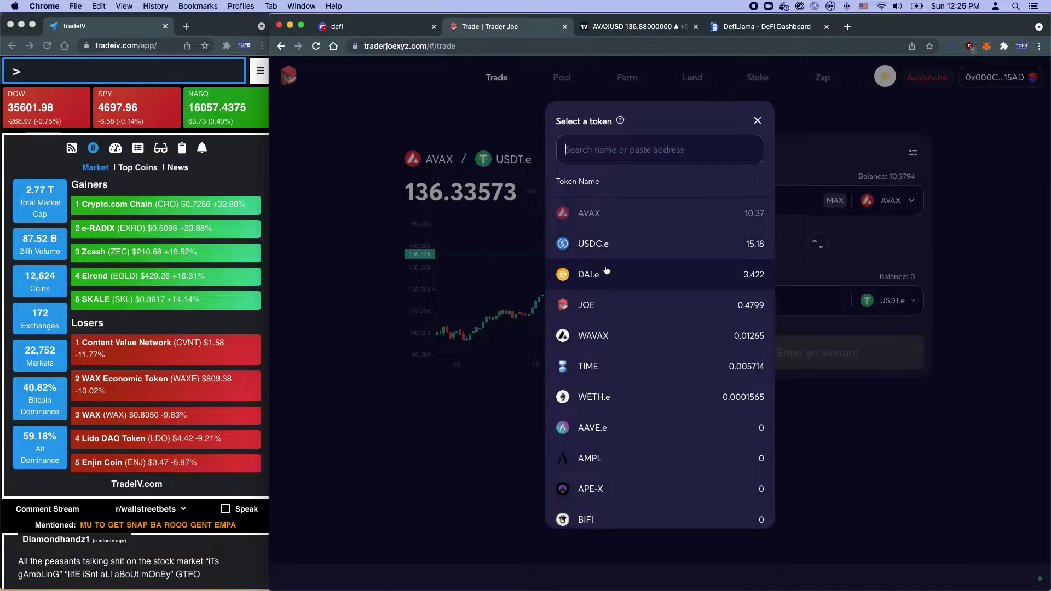
click(938, 288)
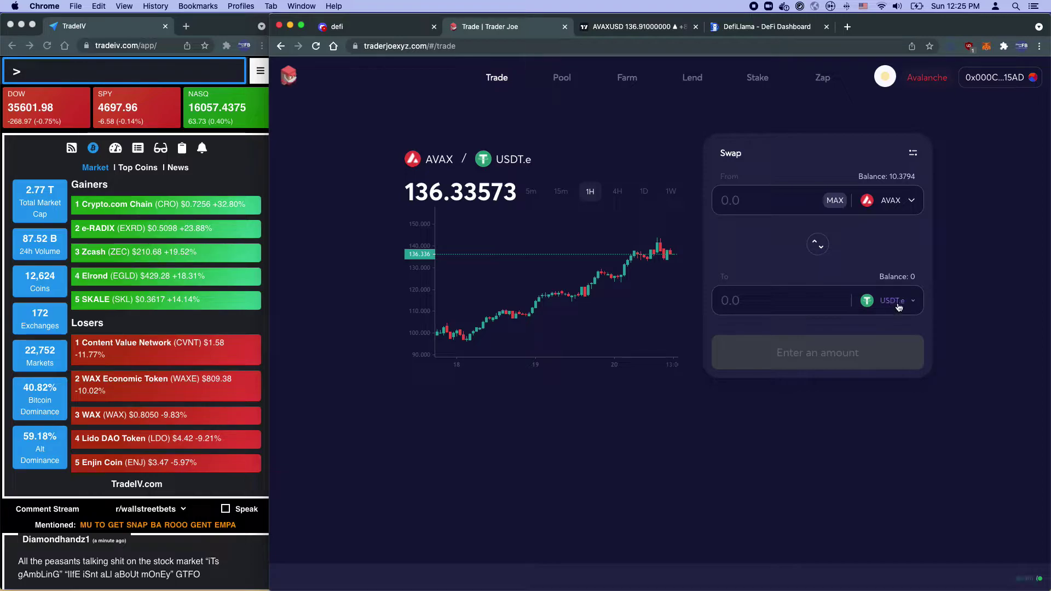
click(899, 307)
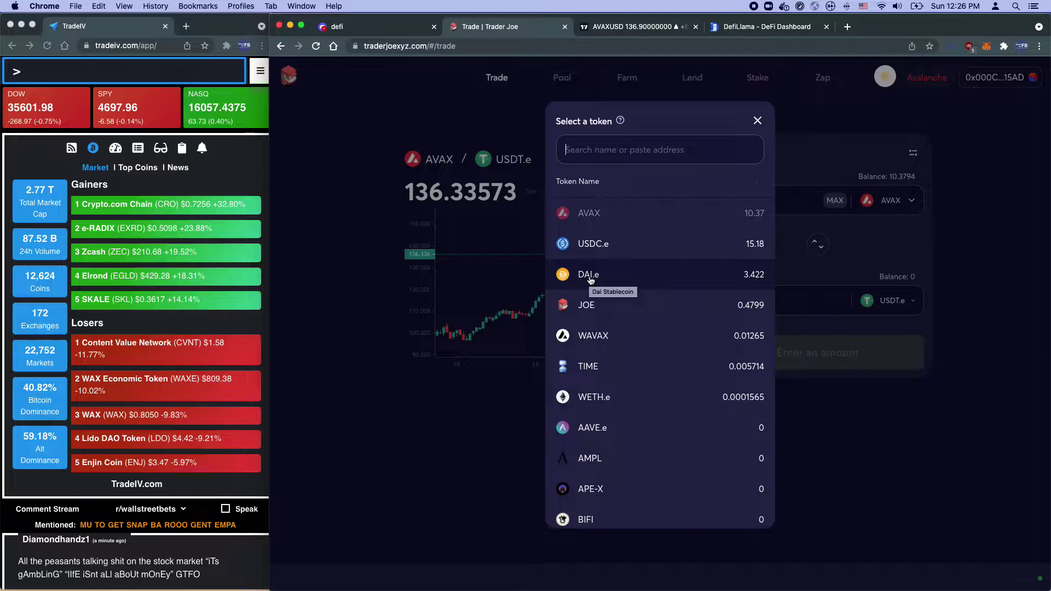
click(871, 414)
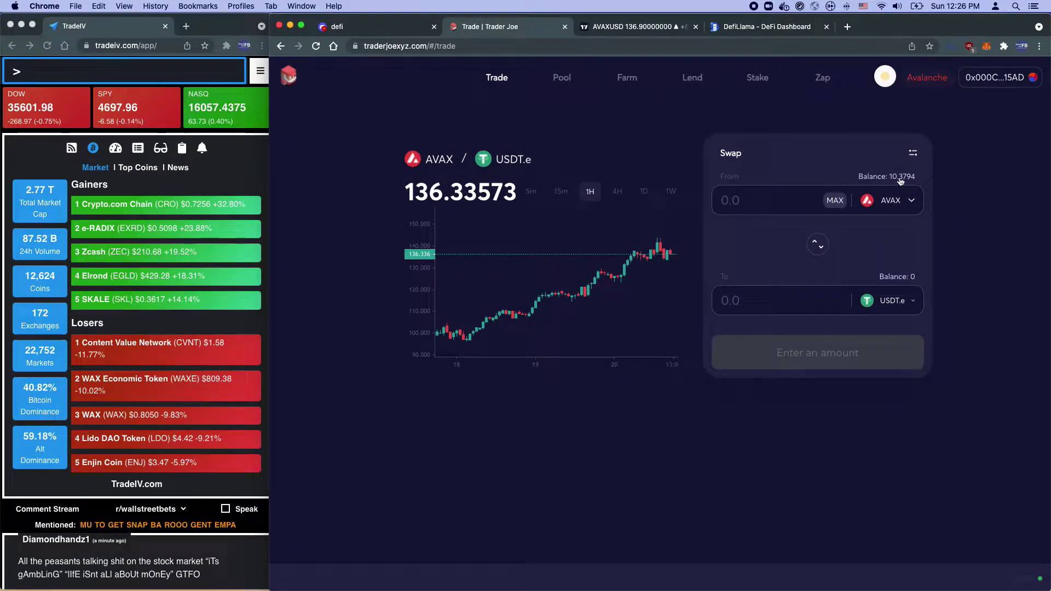
Set up a swap of 10 AVAX to USDC.e and compare its rate with TradingView's AVAXUSD price
click(788, 203)
text(10)
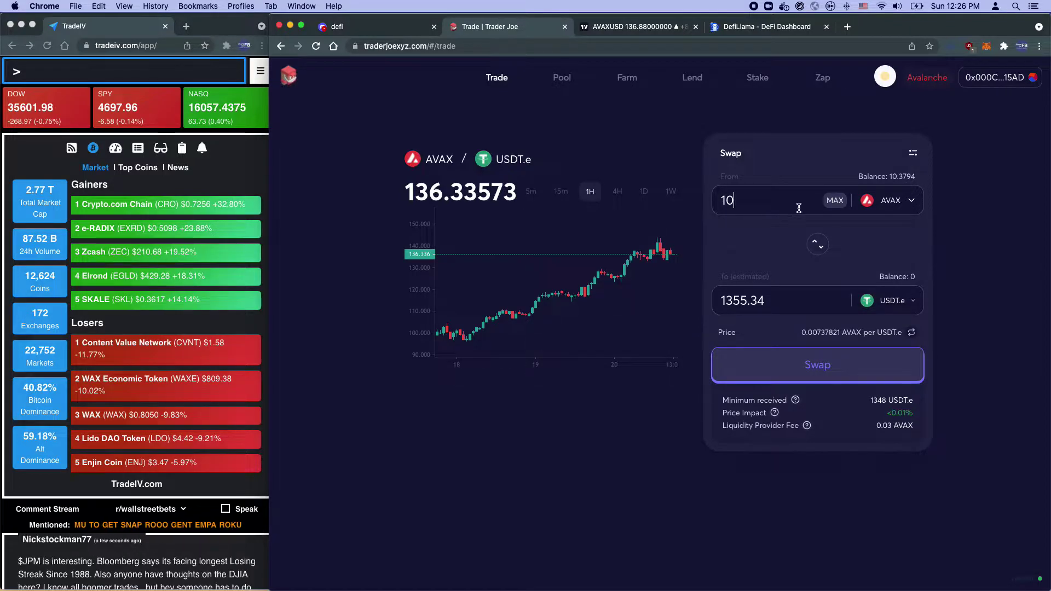
click(869, 305)
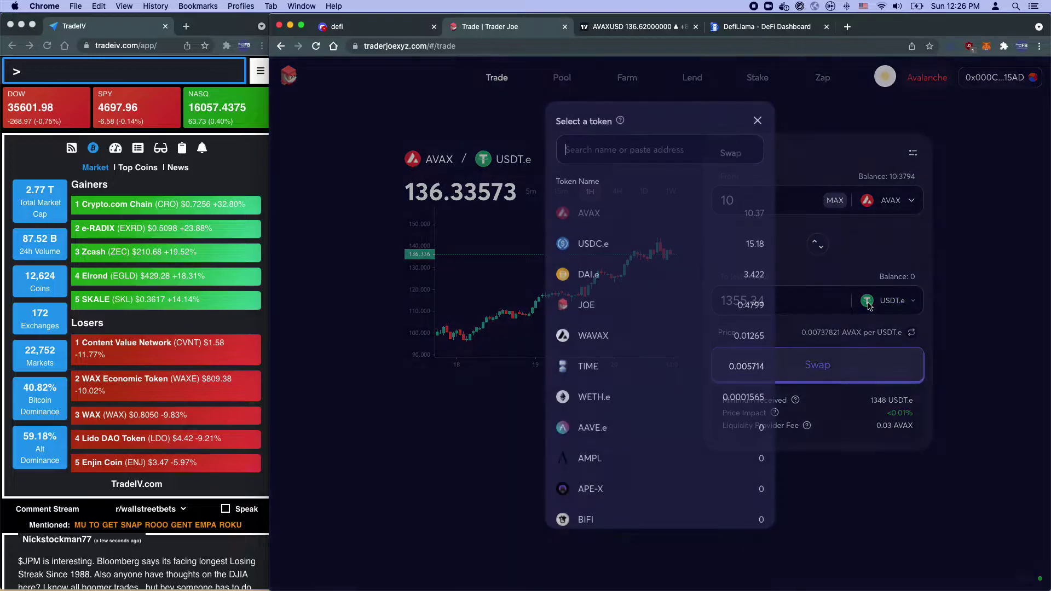
click(597, 244)
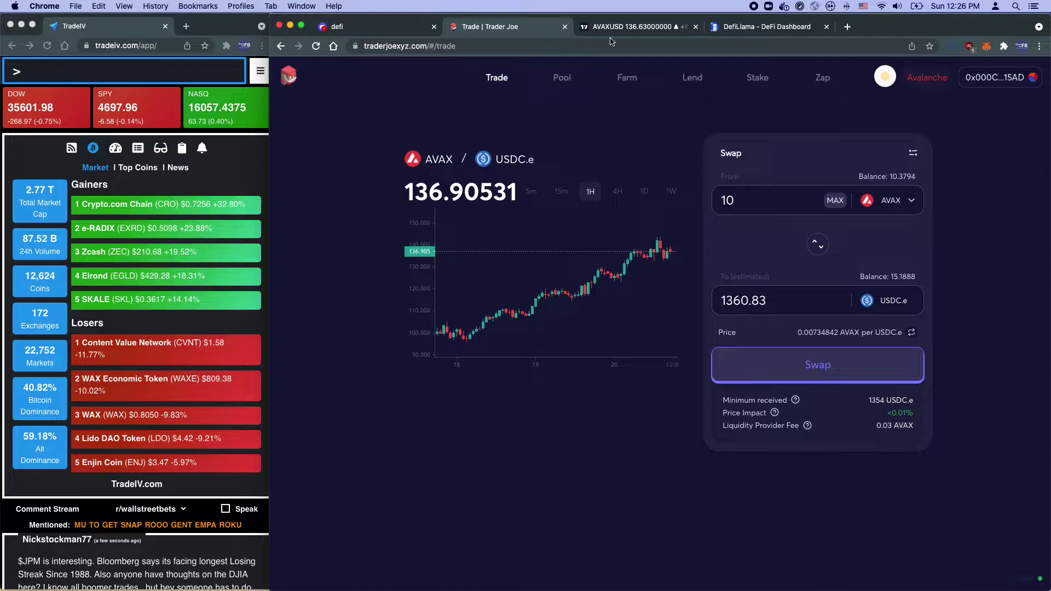
click(637, 26)
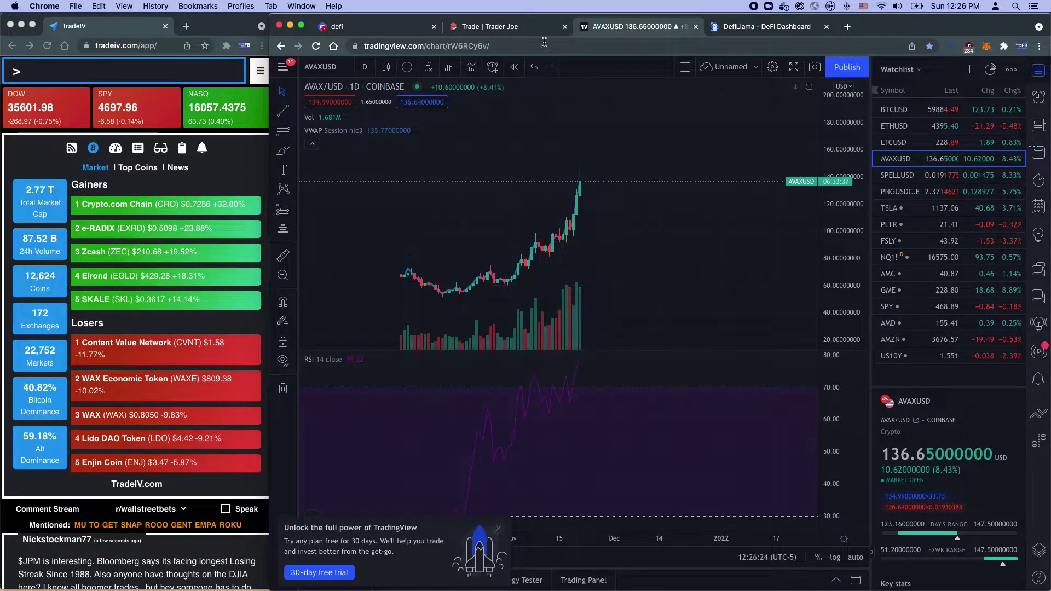
key(ctrl+shift+Tab)
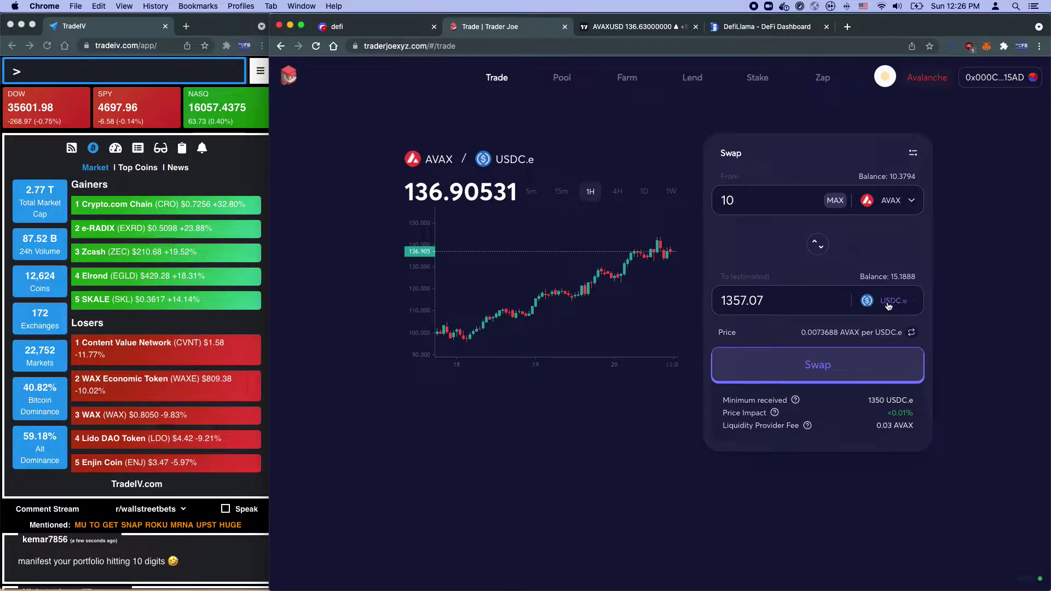
Submit the 10 AVAX to USDC.e swap at the updated price, review the MetaMask transaction details, and close the request without confirming it
click(822, 371)
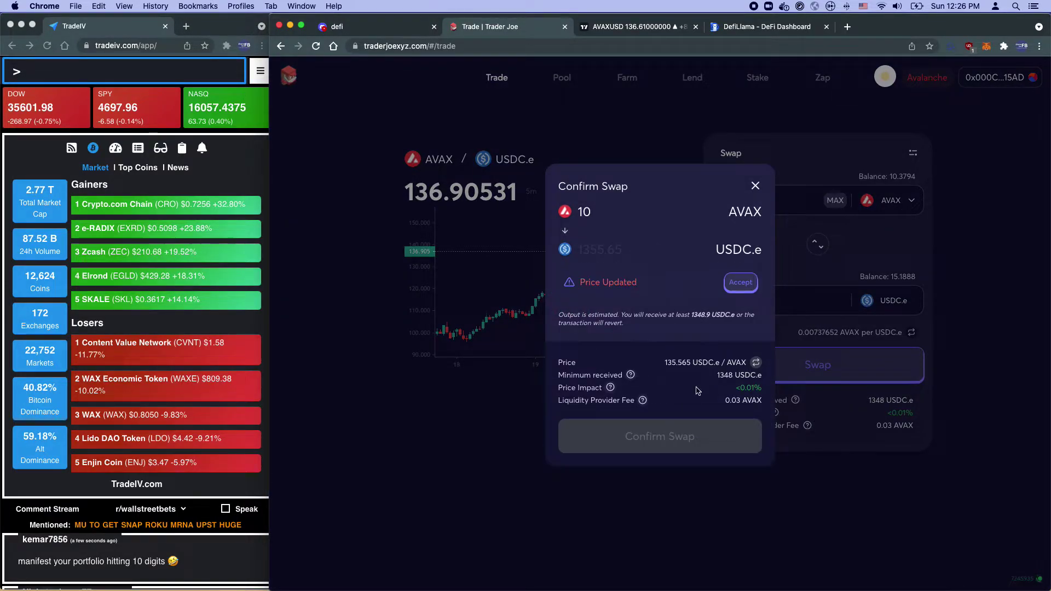
click(741, 282)
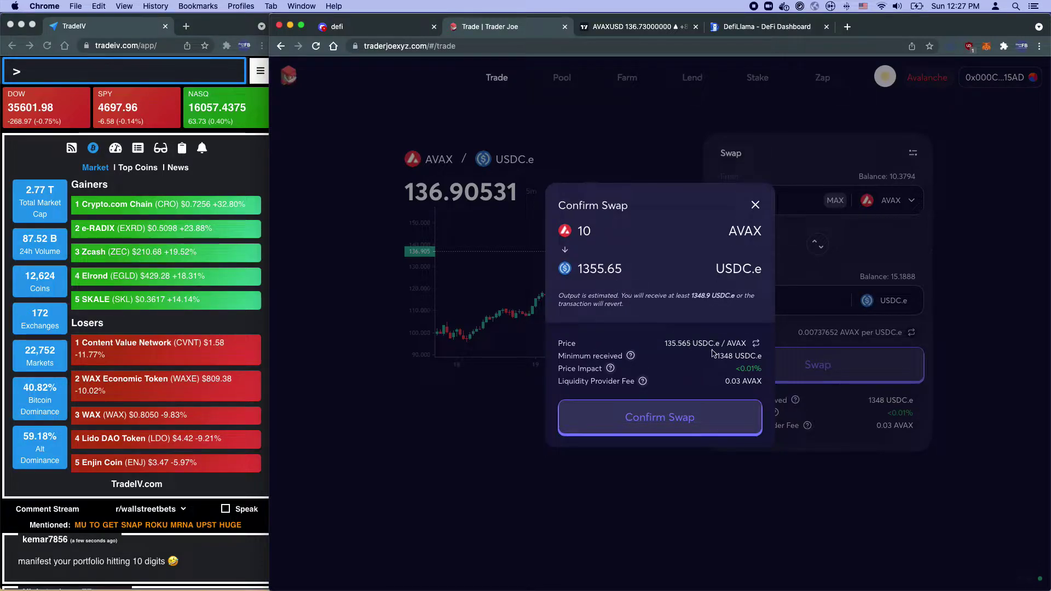
mouse_move(643, 383)
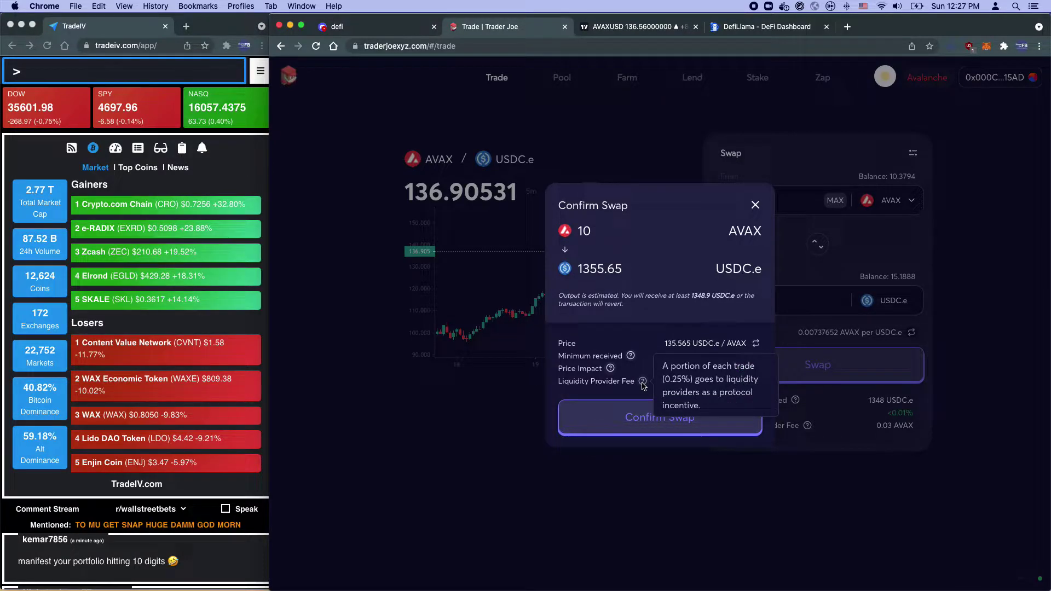
click(643, 425)
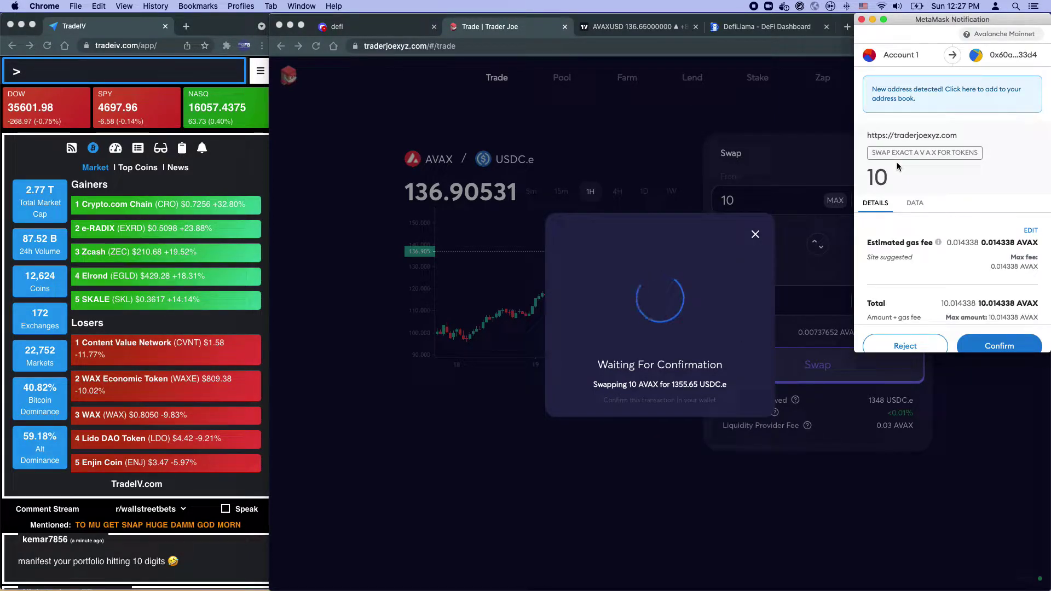
drag(854, 353, 847, 396)
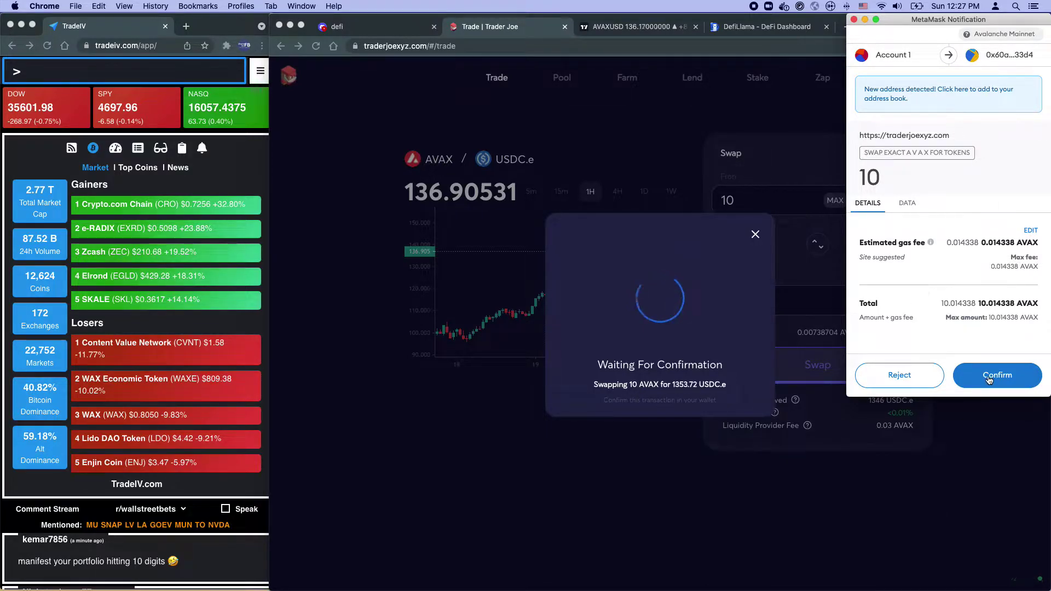
click(855, 20)
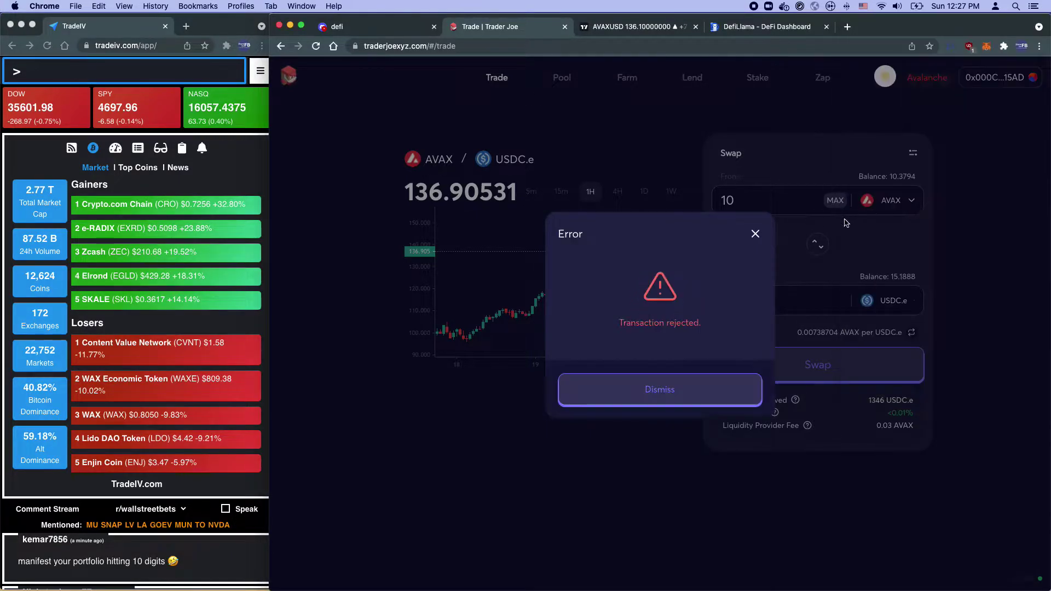
click(756, 234)
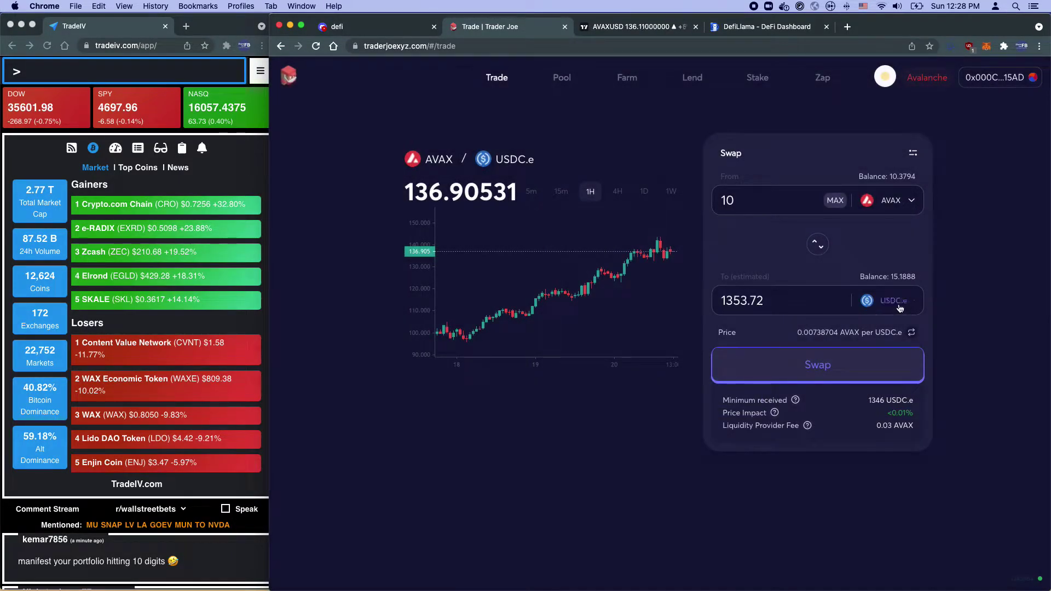
Set up a swap of the maximum DAI.e balance into JOE and check the pair's chart at the 4H and 1H intervals
drag(843, 301, 691, 297)
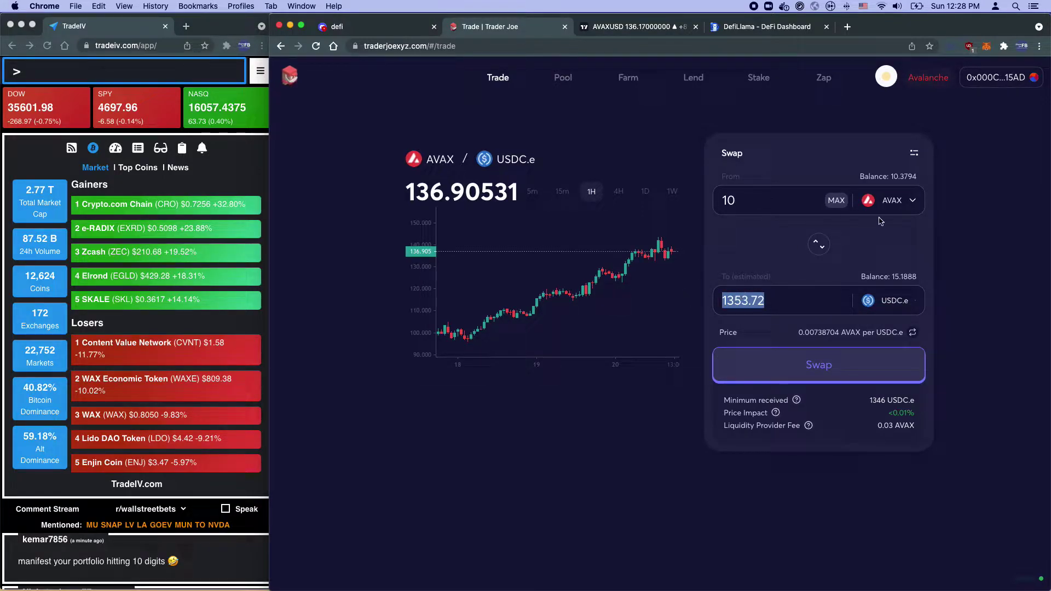
click(892, 201)
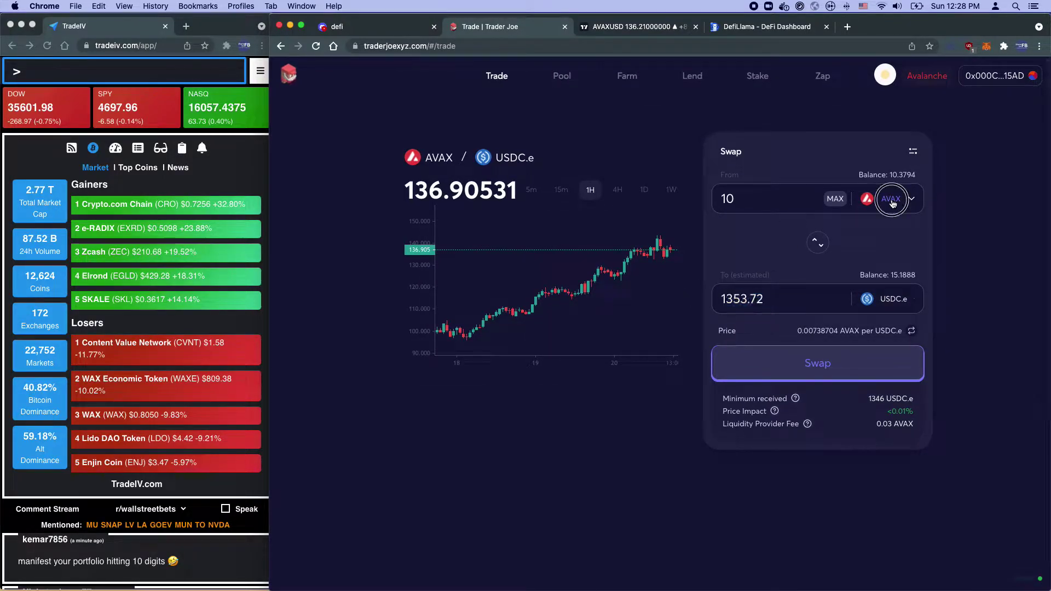
click(641, 272)
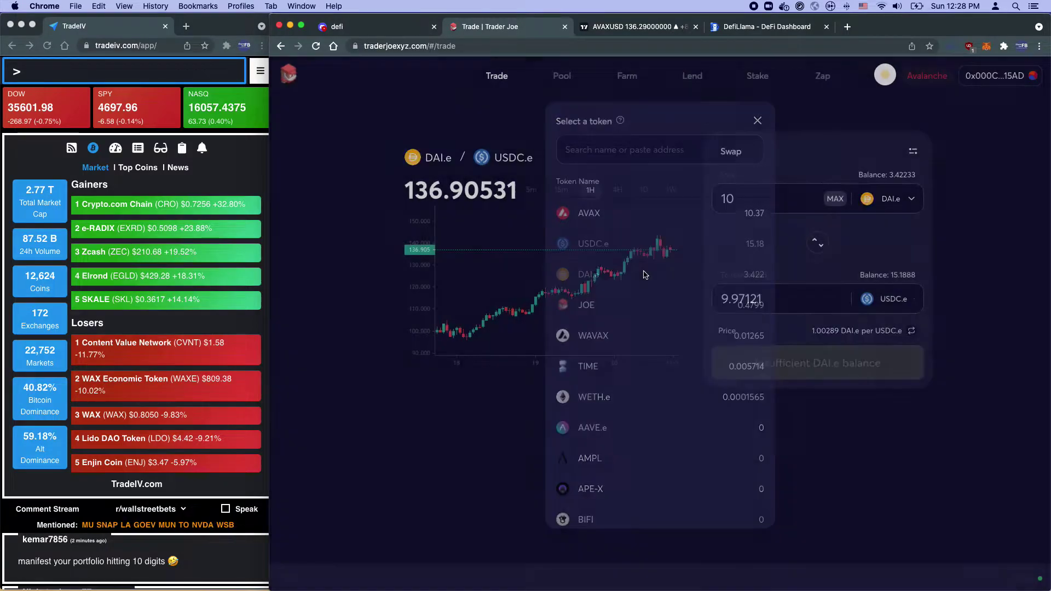
click(898, 302)
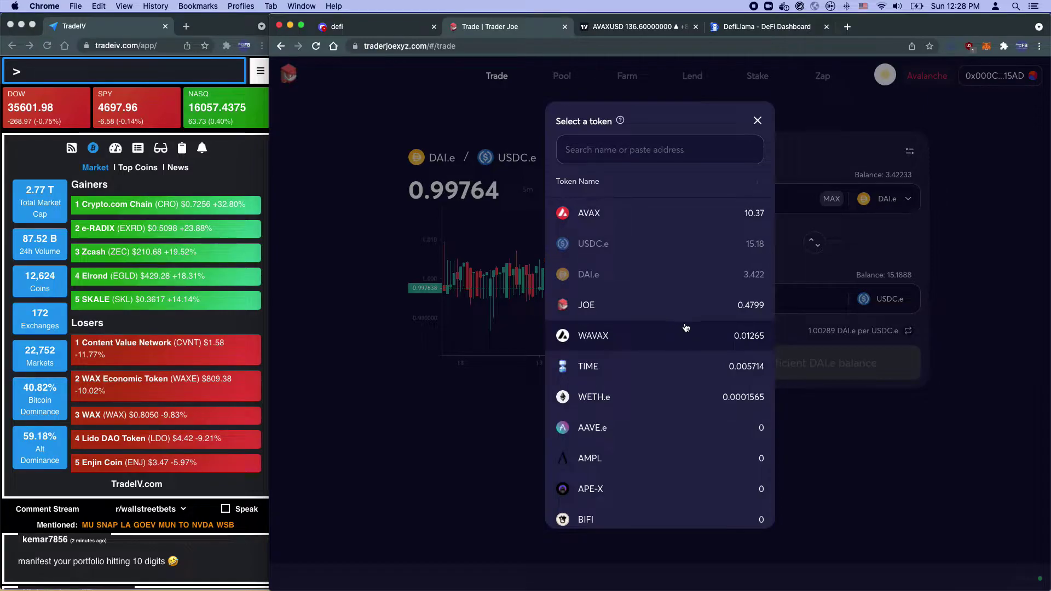
click(594, 314)
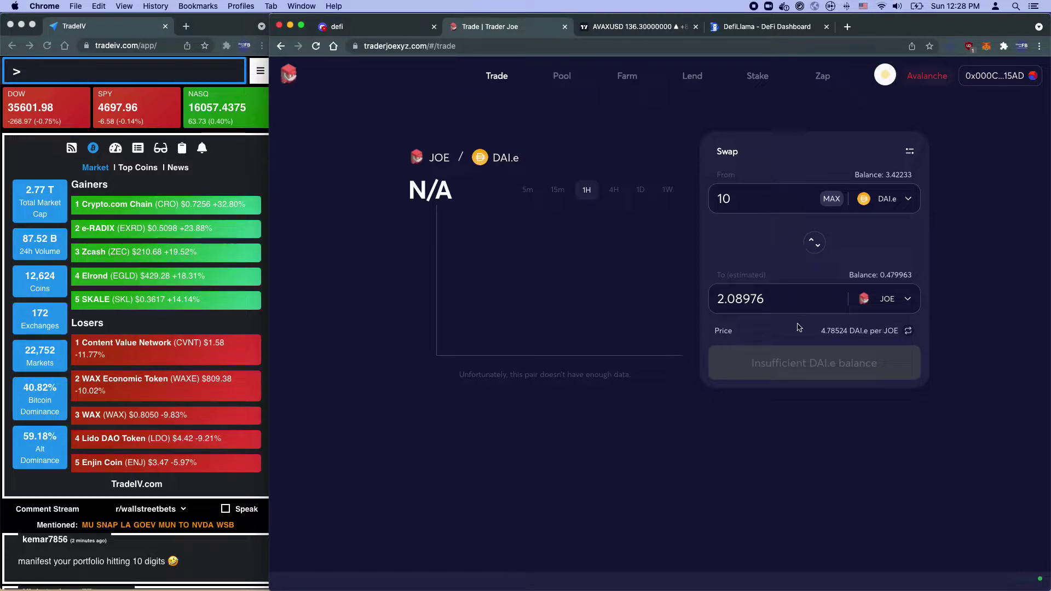
click(832, 199)
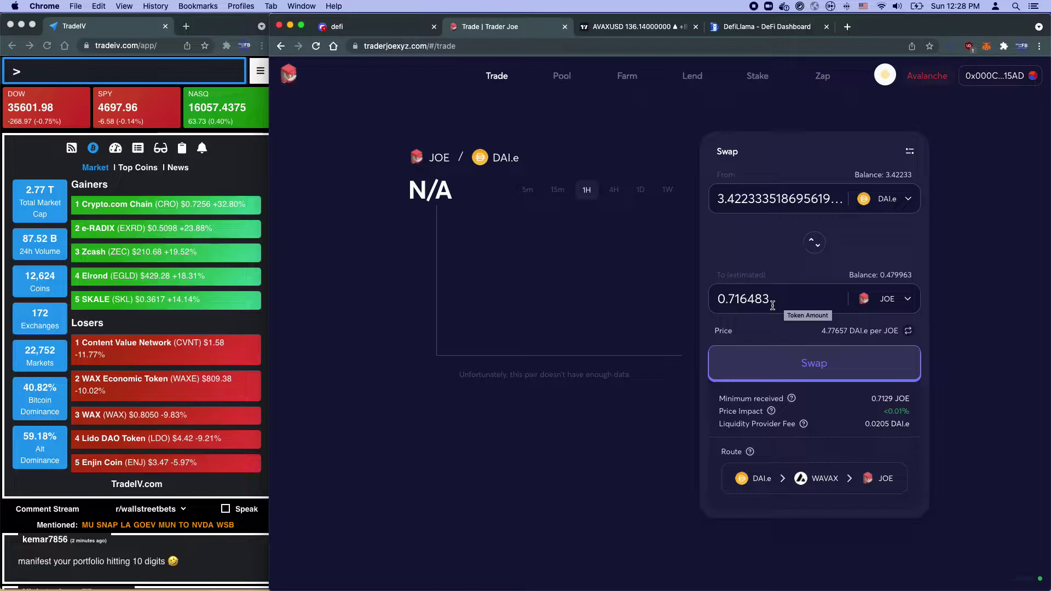
click(615, 191)
click(586, 191)
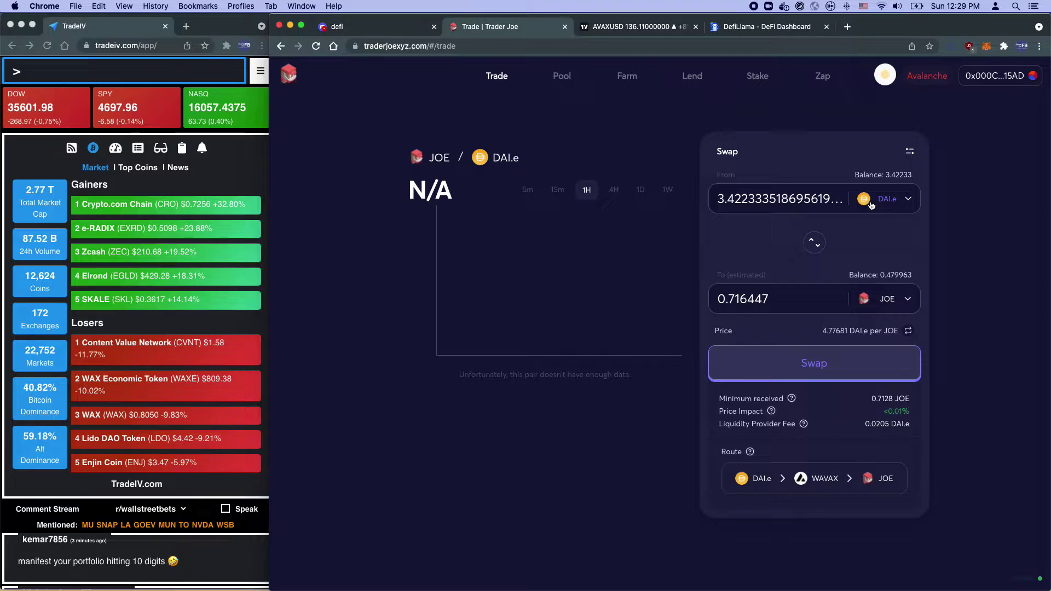
Open the USDC.e-AVAX liquidity pool and enter 5 AVAX as the amount to add
click(564, 77)
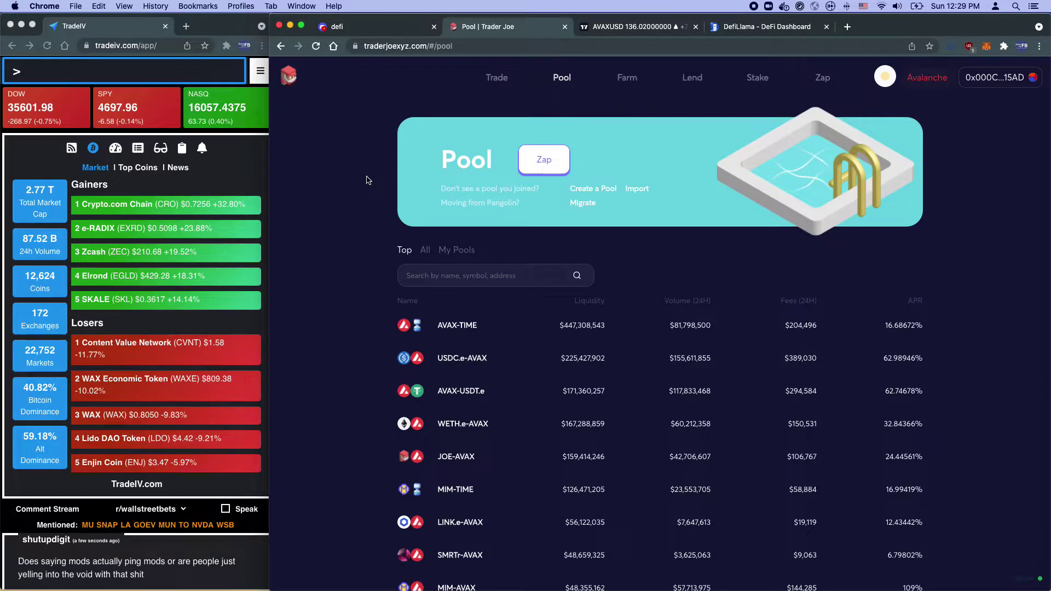
click(481, 361)
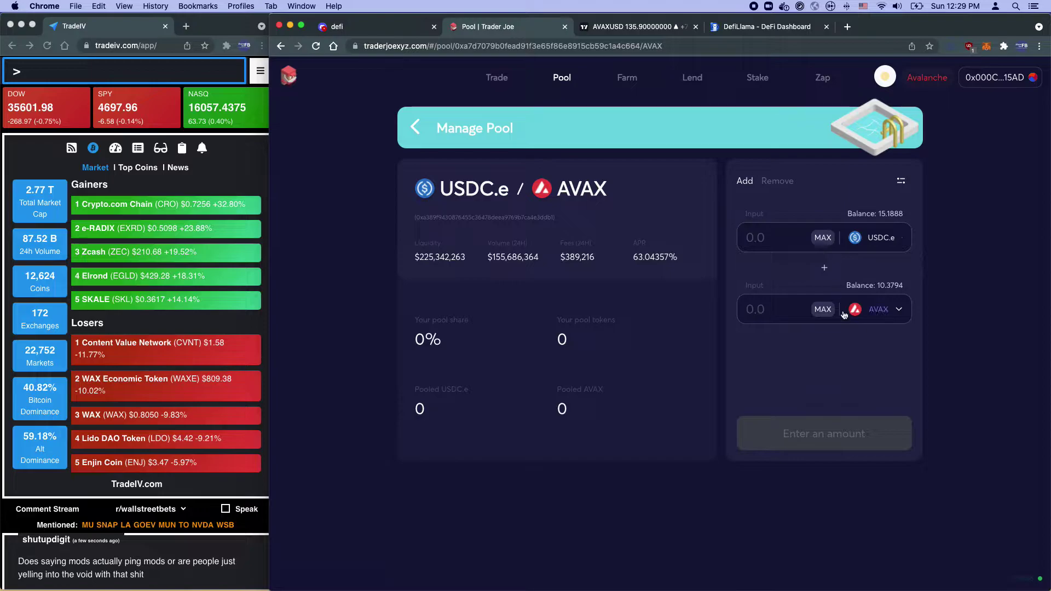
click(788, 313)
text(5)
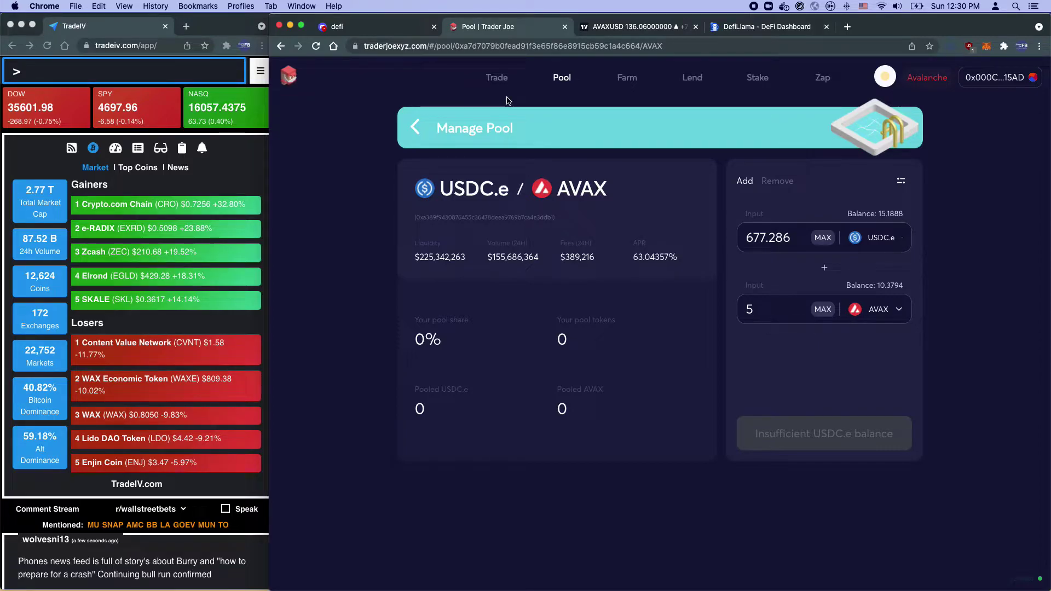
Examine the USDC.e-AVAX pool's 24-hour fees and APR
drag(562, 257, 599, 258)
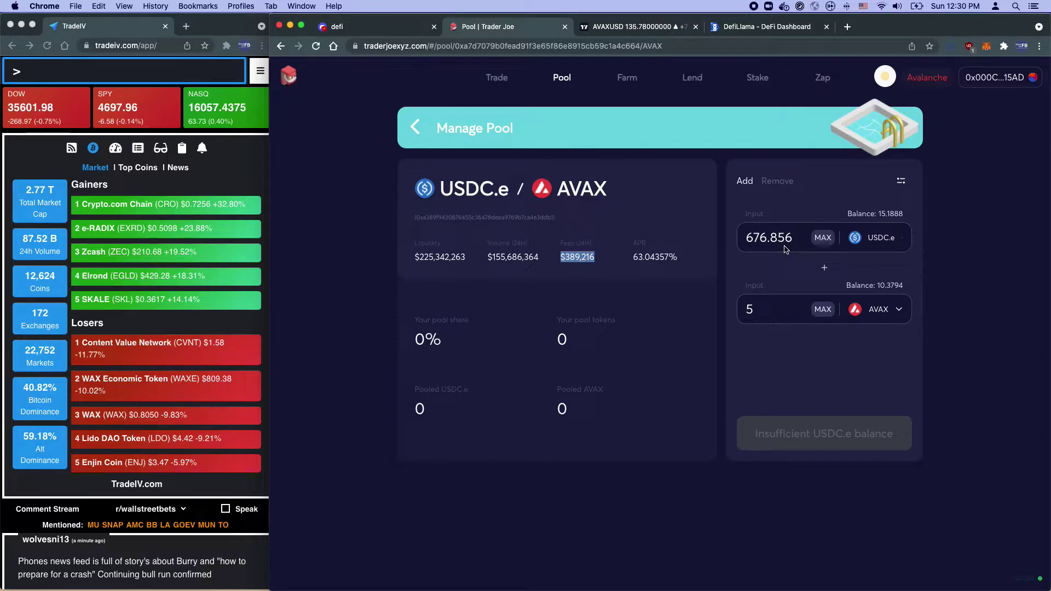
click(634, 258)
drag(634, 258, 679, 260)
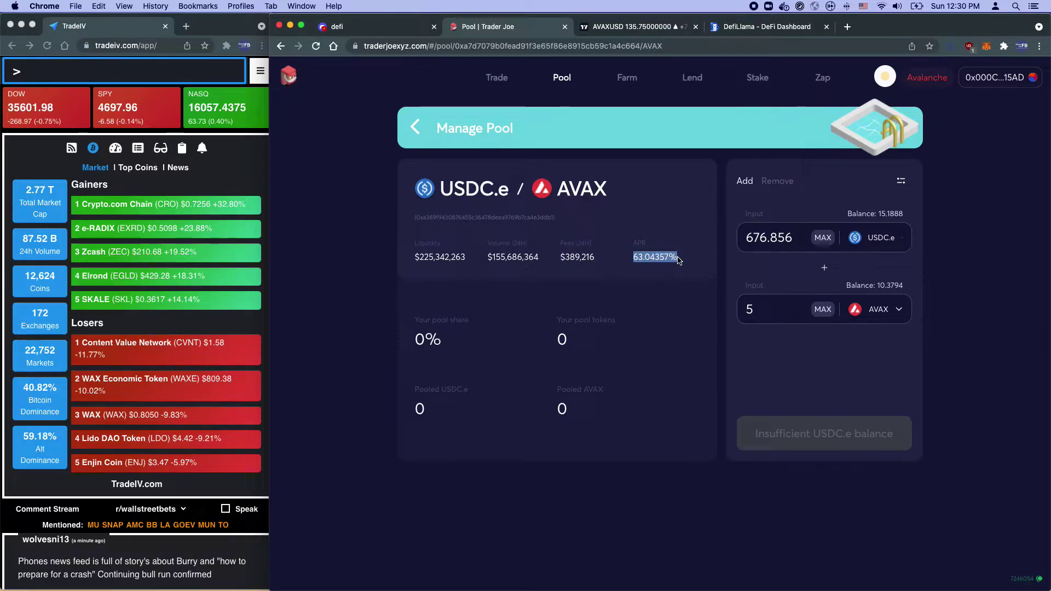
mouse_move(636, 242)
mouse_down()
mouse_move(676, 258)
mouse_move(634, 243)
mouse_up()
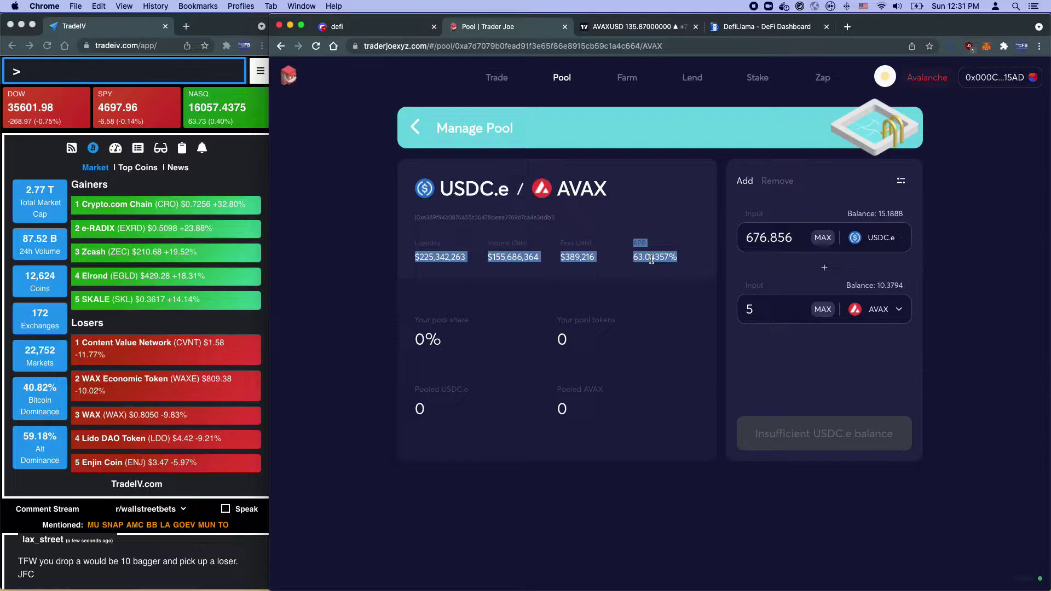
click(652, 259)
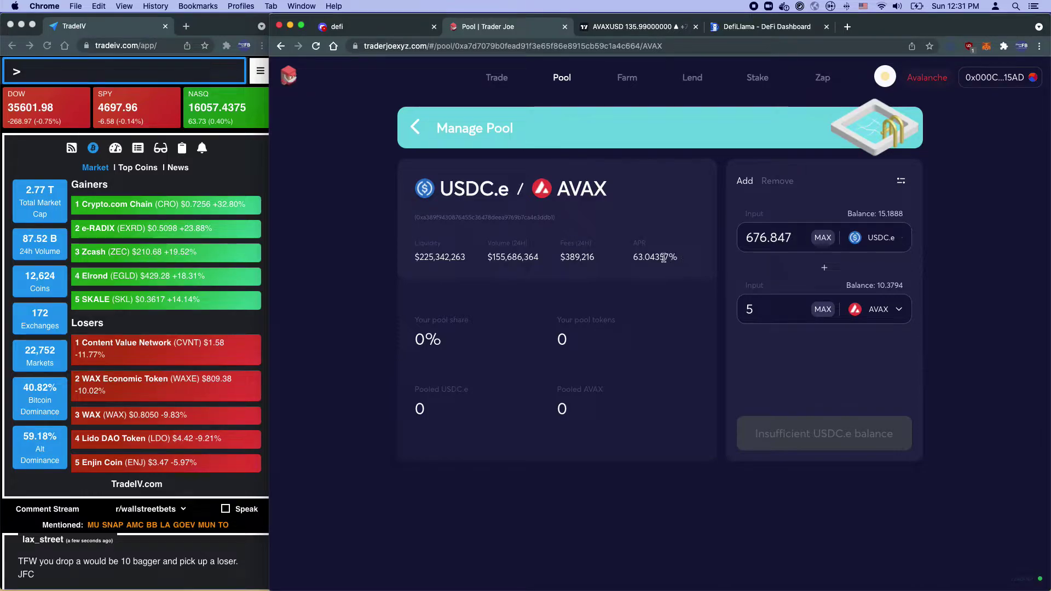
drag(601, 260, 562, 261)
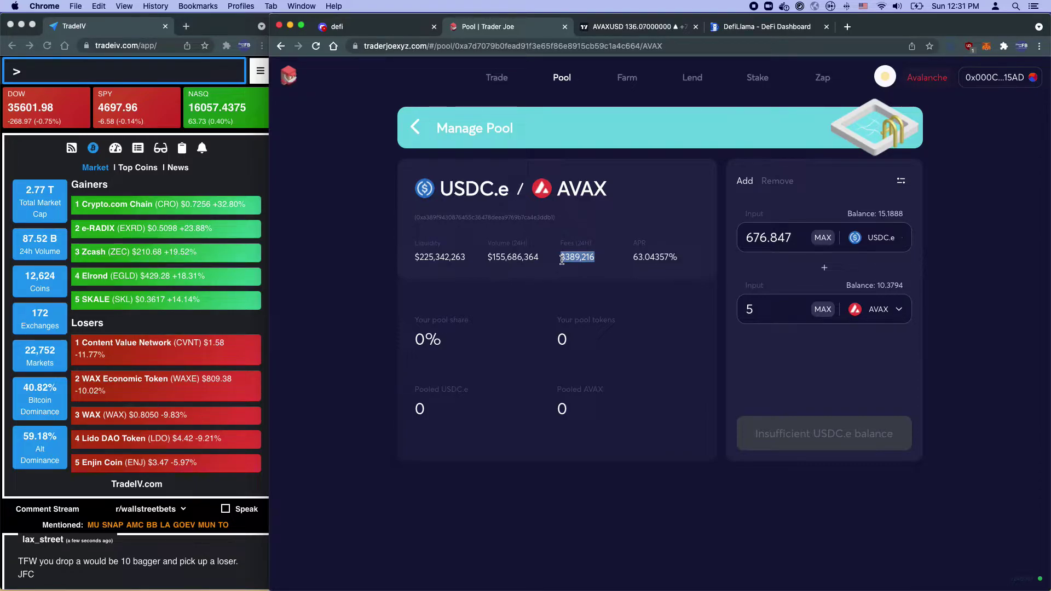
click(562, 260)
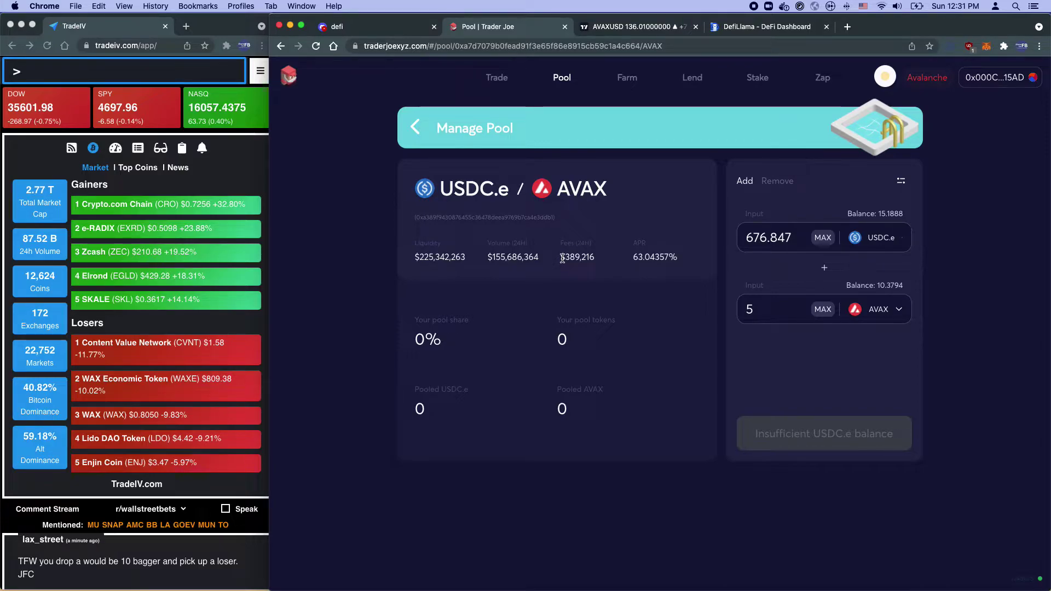
drag(563, 259, 598, 258)
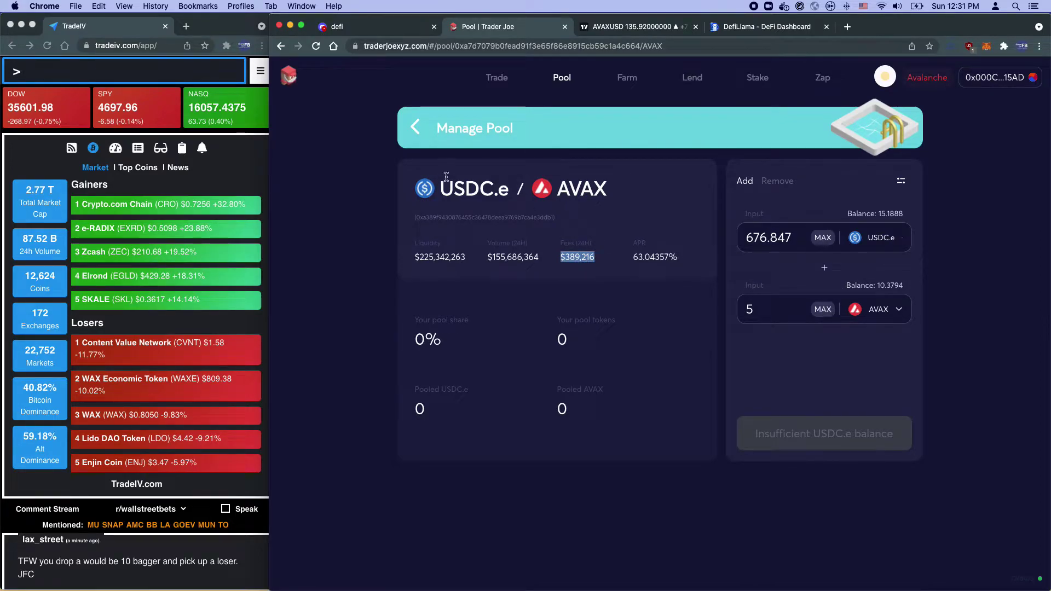
Return to the list of top pools and compare the APRs of AVAX-TIME and AVAX-USDT.e
click(415, 127)
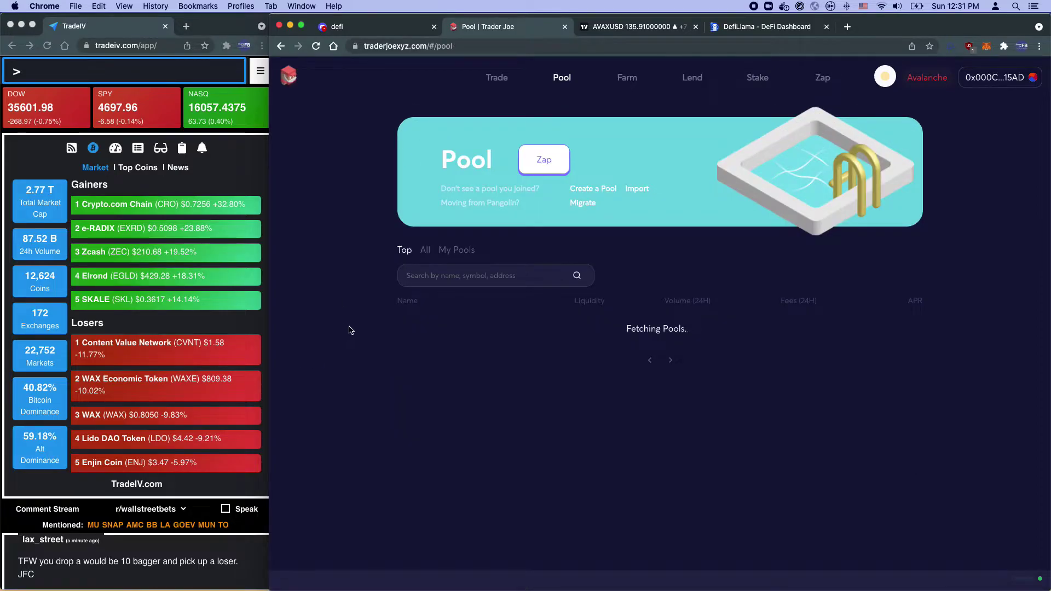
scroll(463, 298, down, 2)
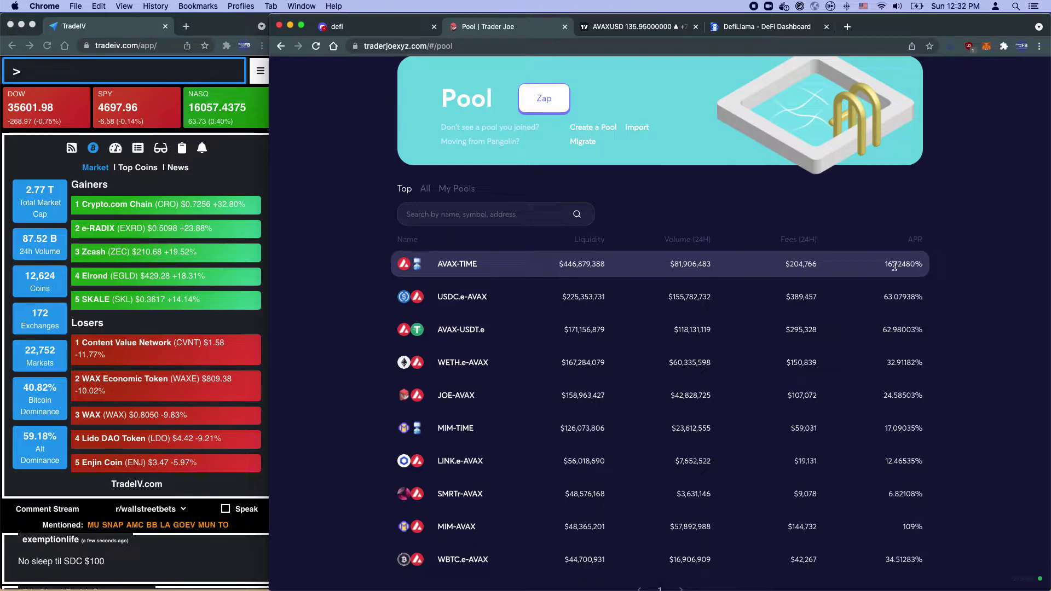
drag(883, 268, 906, 267)
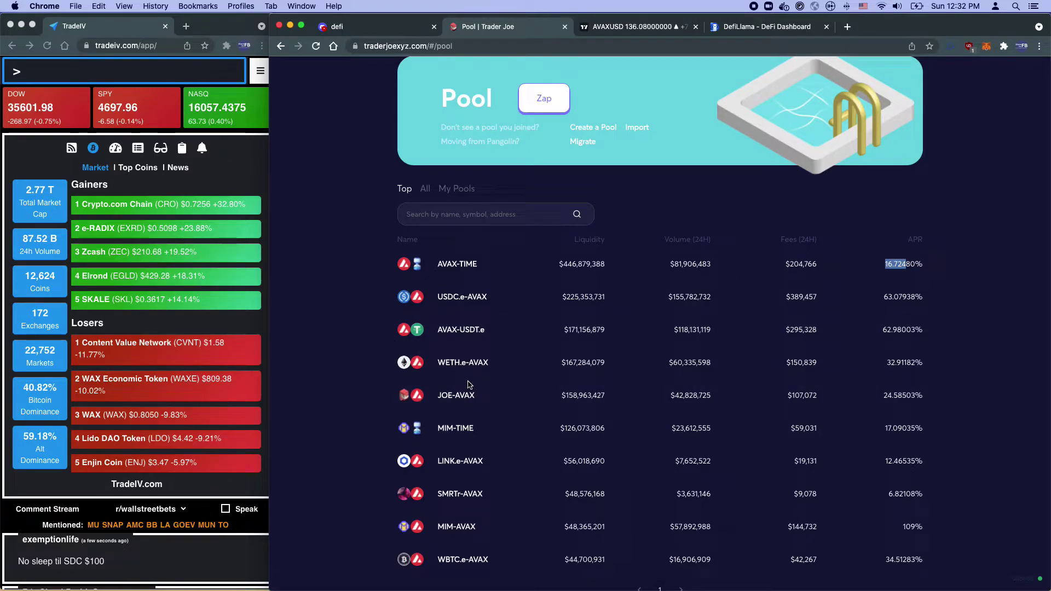
scroll(470, 383, up, 2)
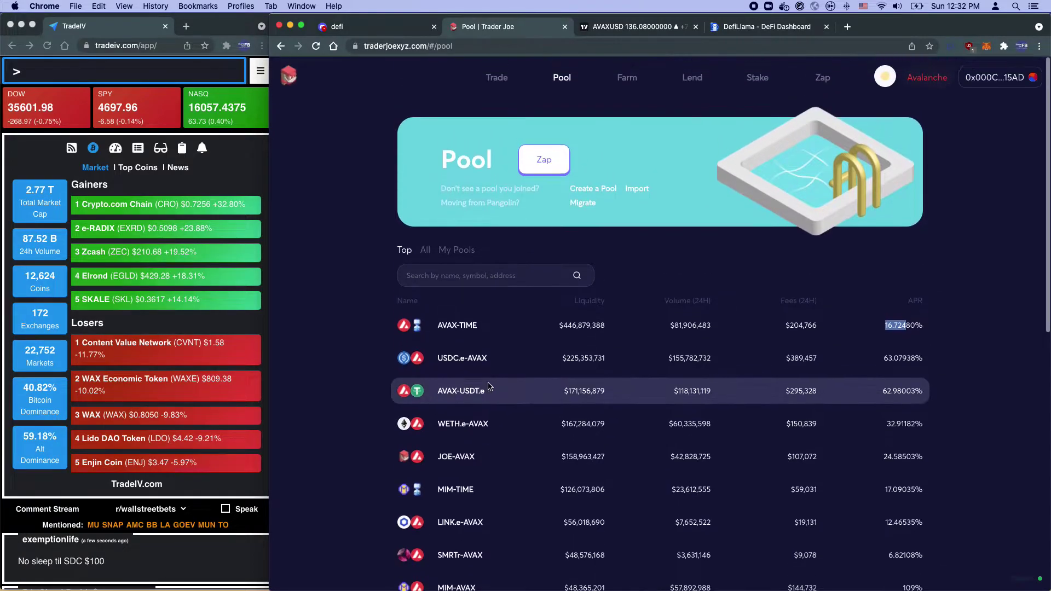
drag(875, 391, 921, 391)
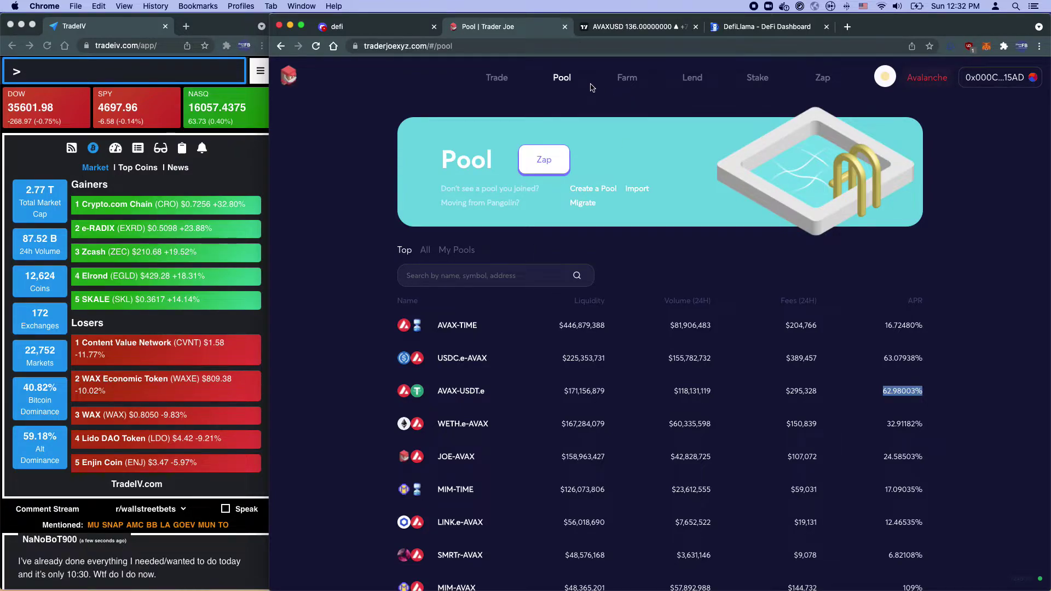
Open the Farm page, revisit the pool list for comparison, and look through the #JOERUSH double reward farms and the other farms
click(627, 81)
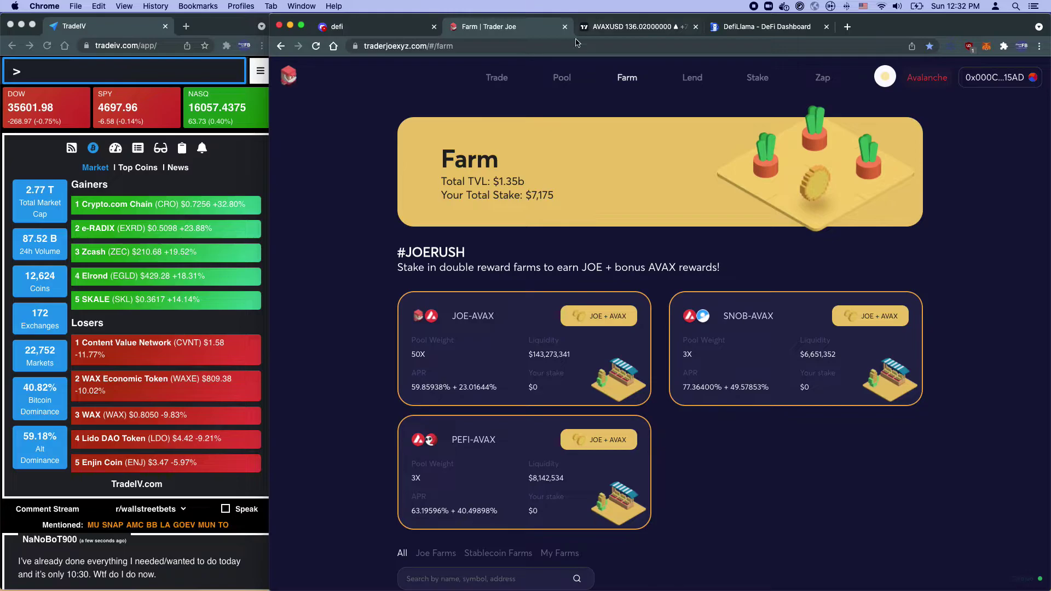
click(562, 78)
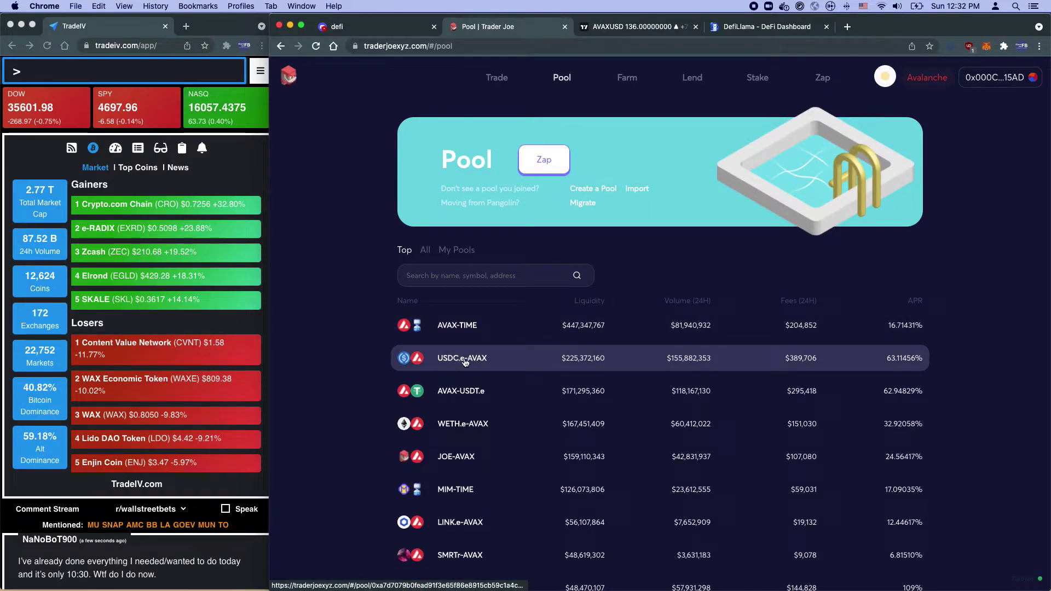
click(623, 80)
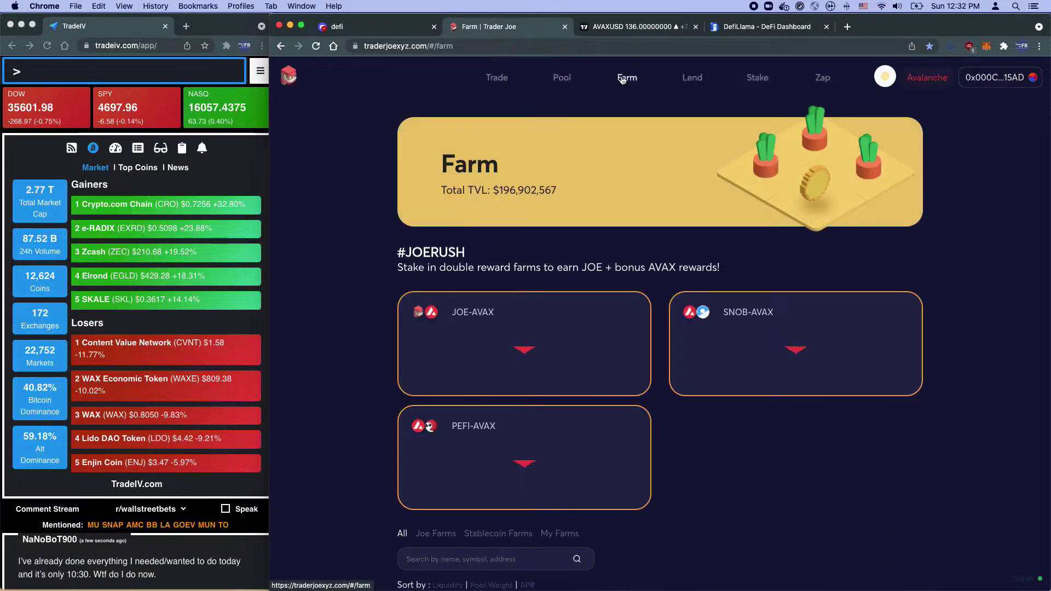
scroll(652, 328, down, 2)
scroll(652, 328, down, 1)
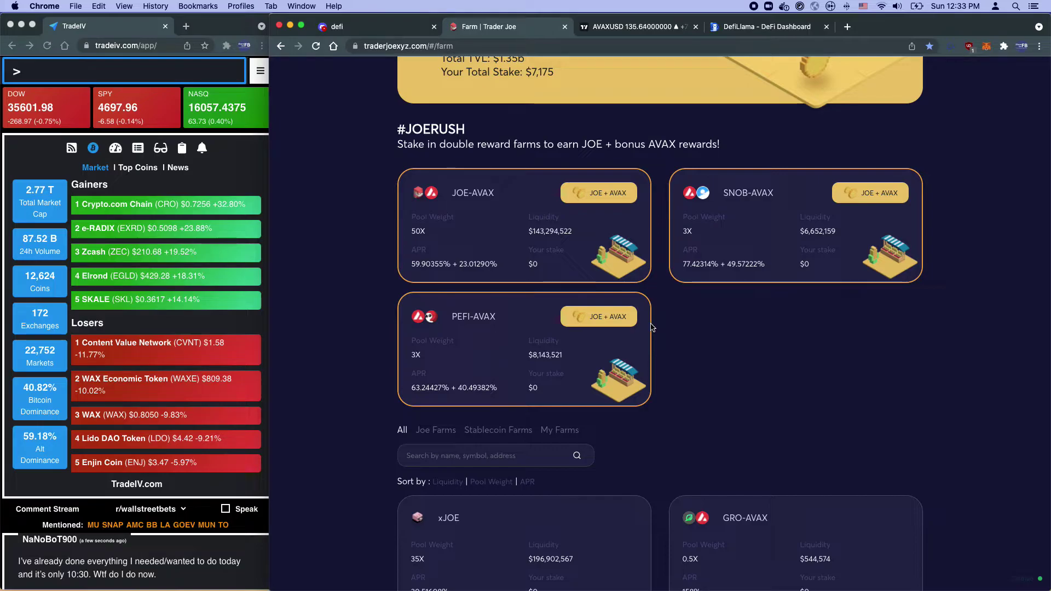
scroll(666, 306, up, 5)
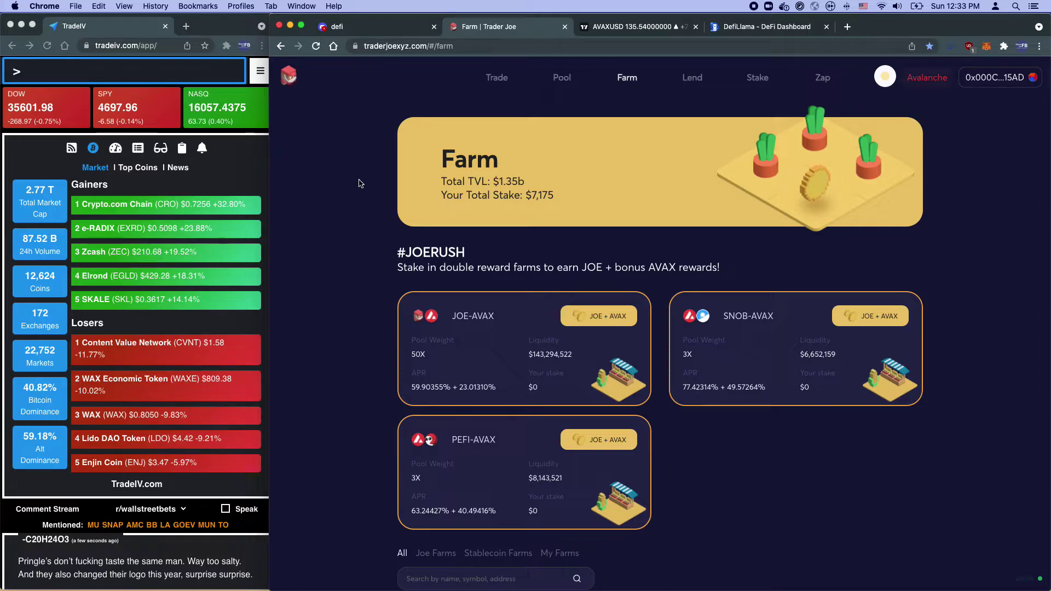
scroll(361, 183, down, 5)
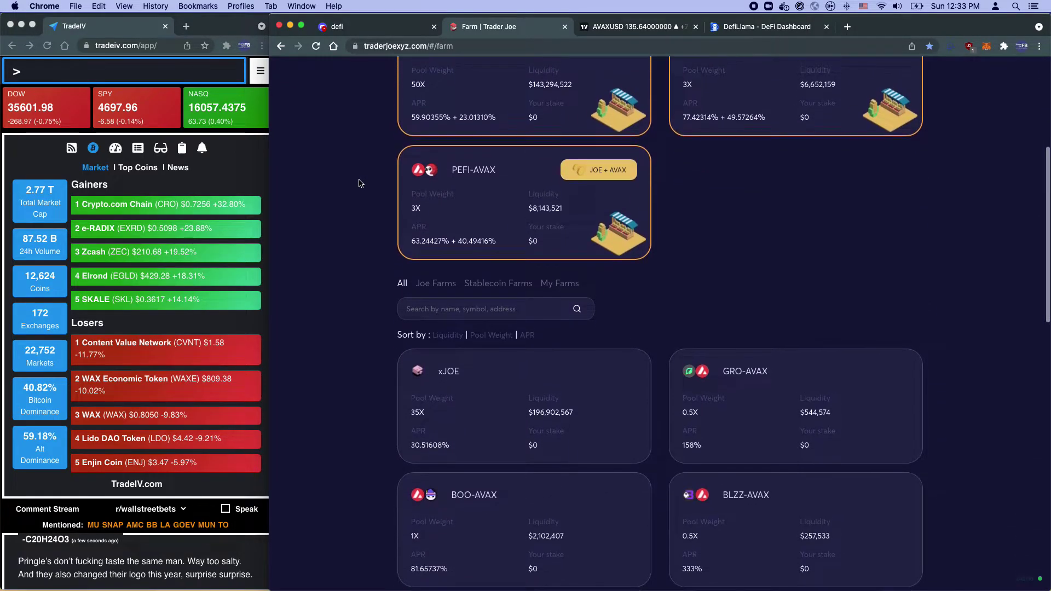
Open a new browser tab alongside the Trader Joe farms
scroll(359, 183, up, 5)
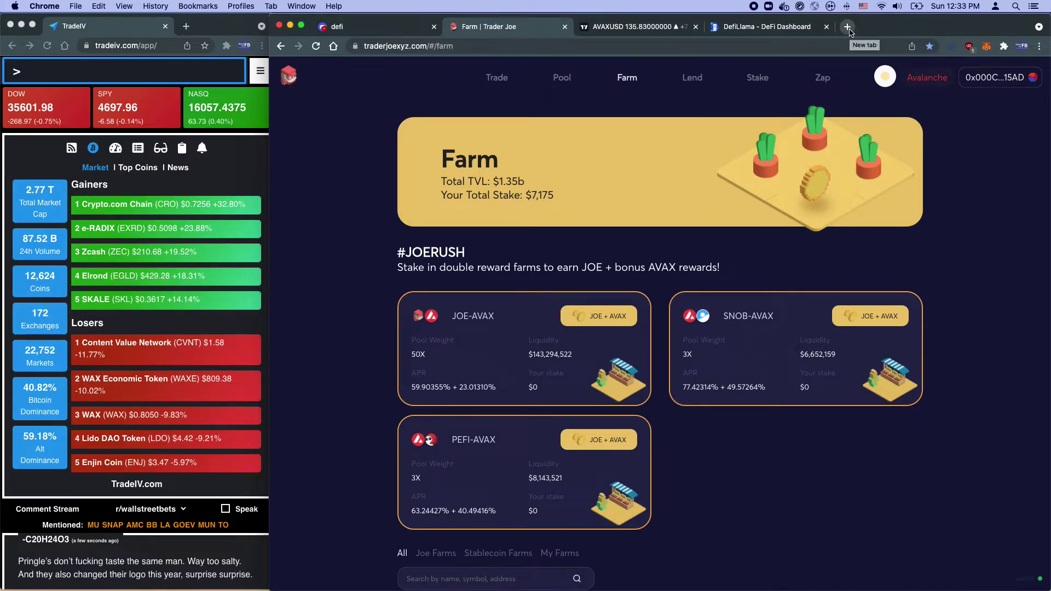
click(849, 28)
text(joe )
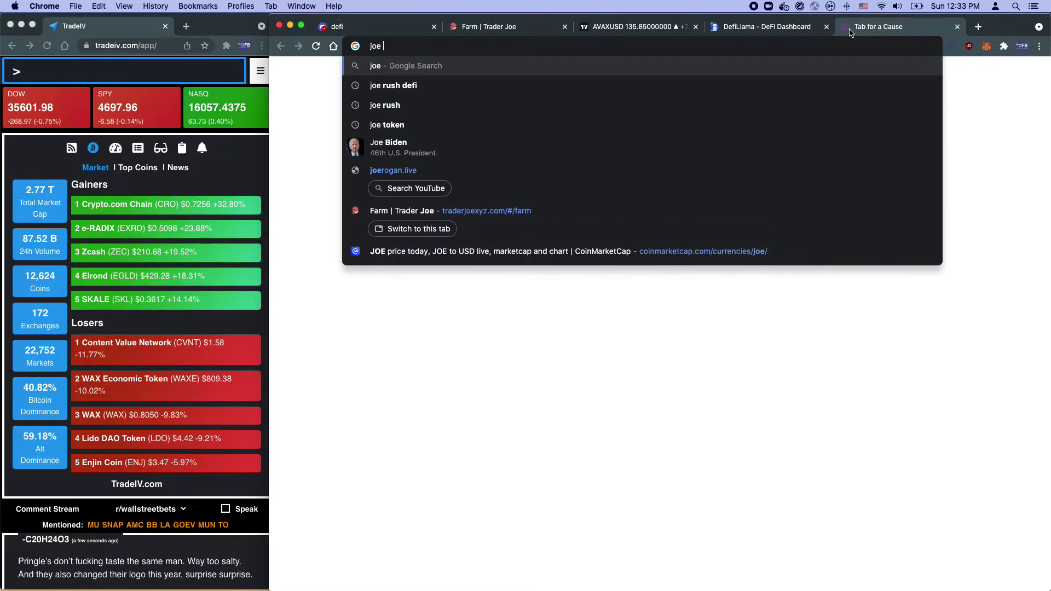
text(tok)
key(Up)
key(Up)
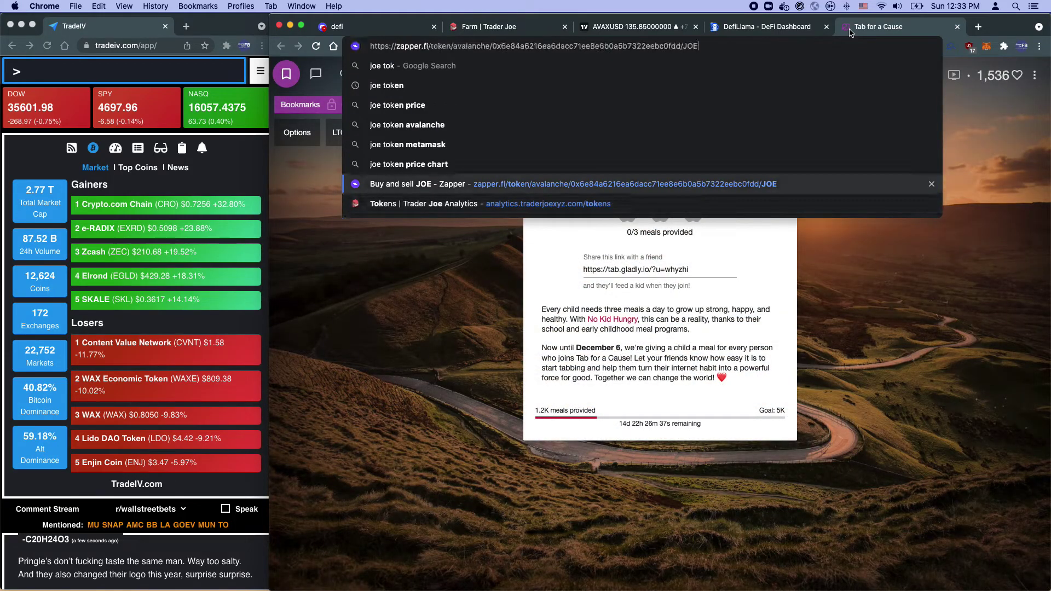
Go to coinmarketcap.com, search for "joe" and open the JOE token page
key(super+a)
text(coin)
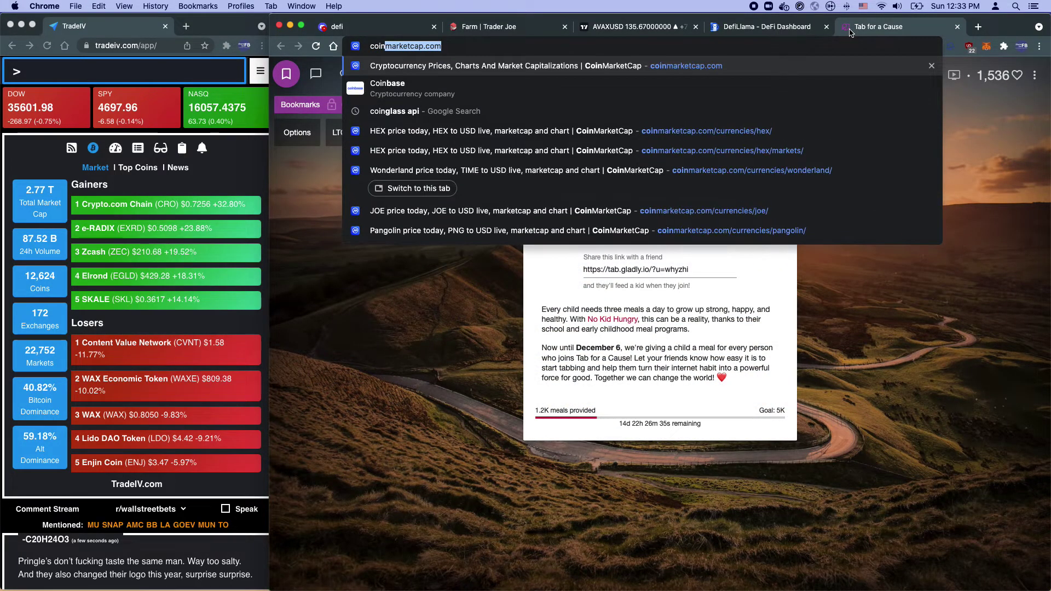
key(Return)
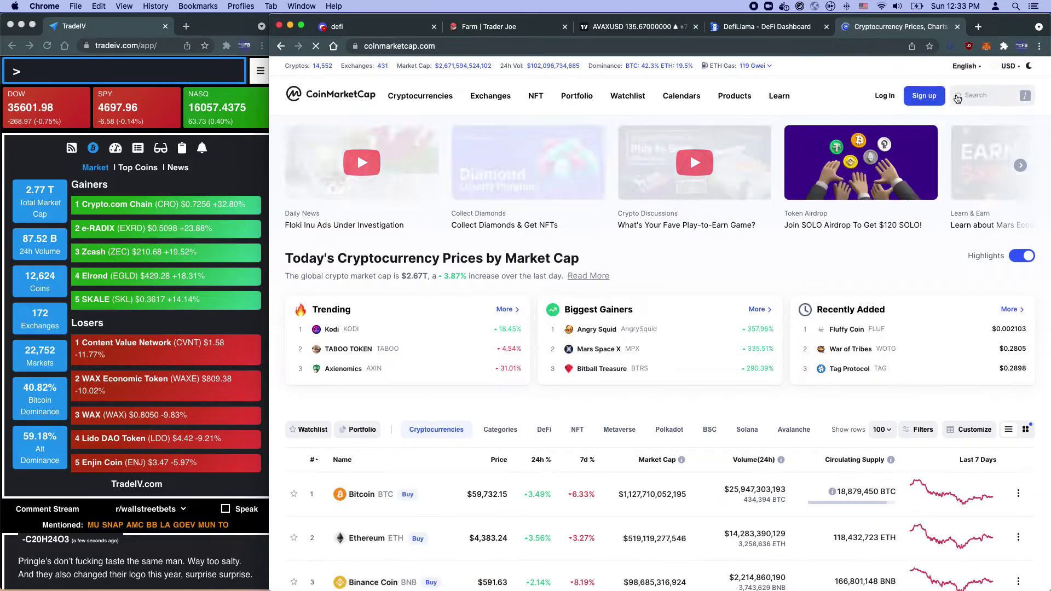
click(1012, 98)
text(joe)
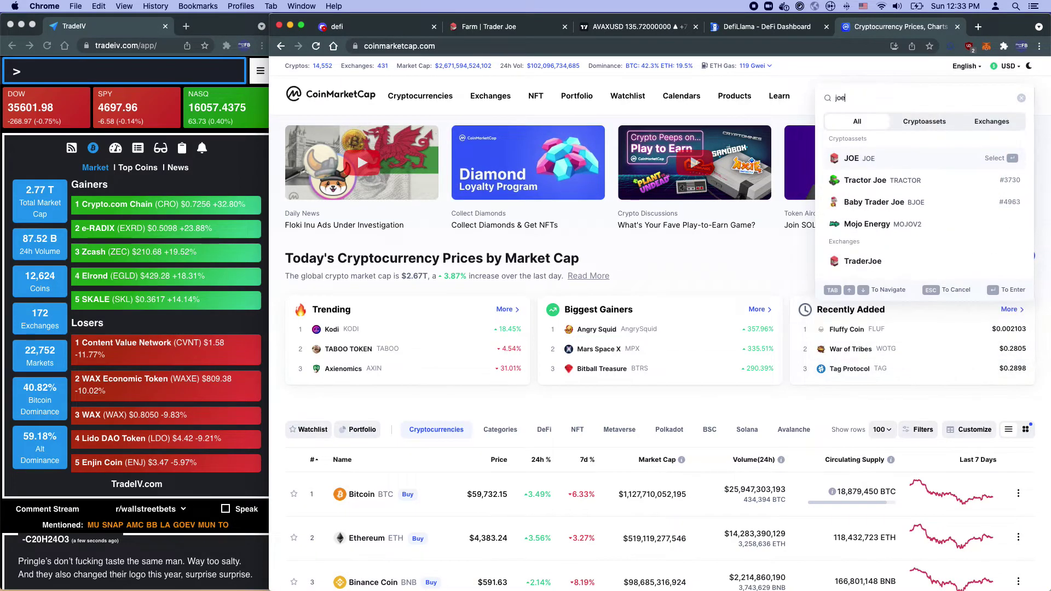
click(928, 159)
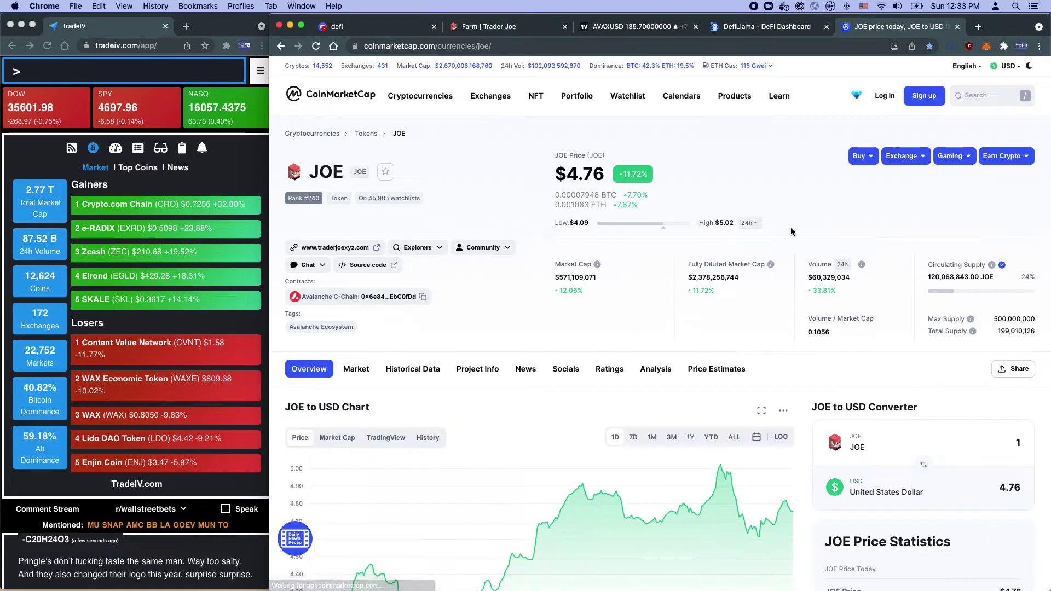
Show the JOE to USD chart over one year and examine its price history
scroll(798, 229, down, 2)
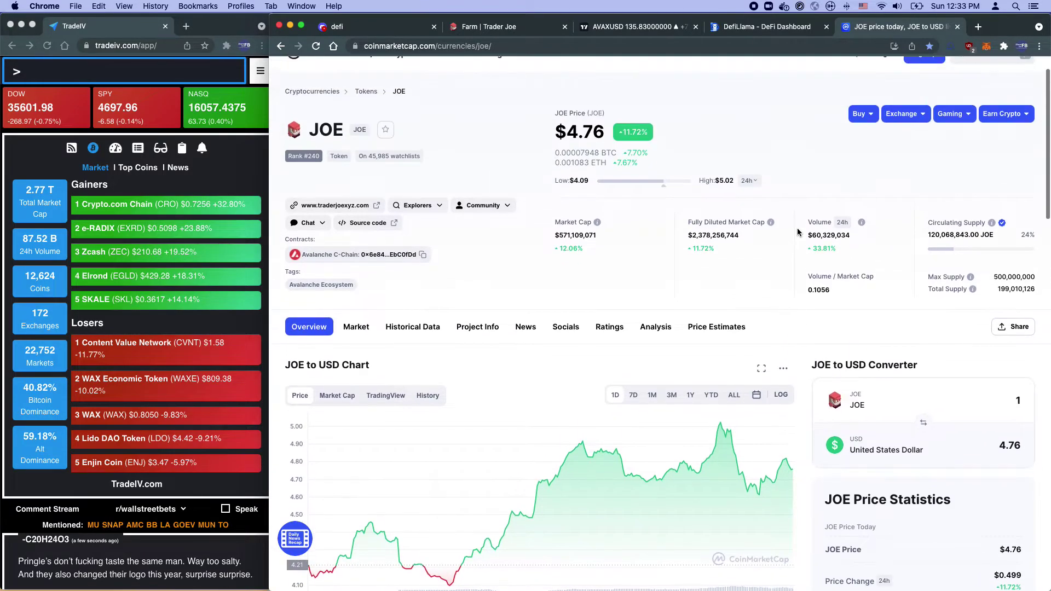
scroll(797, 232, down, 5)
scroll(712, 263, up, 2)
click(690, 274)
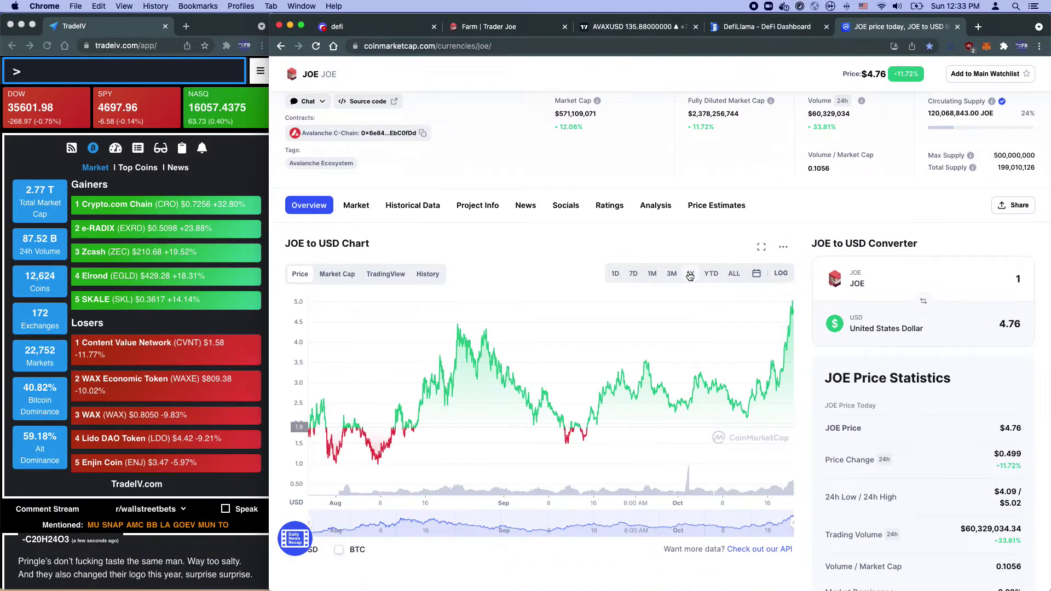
mouse_move(569, 441)
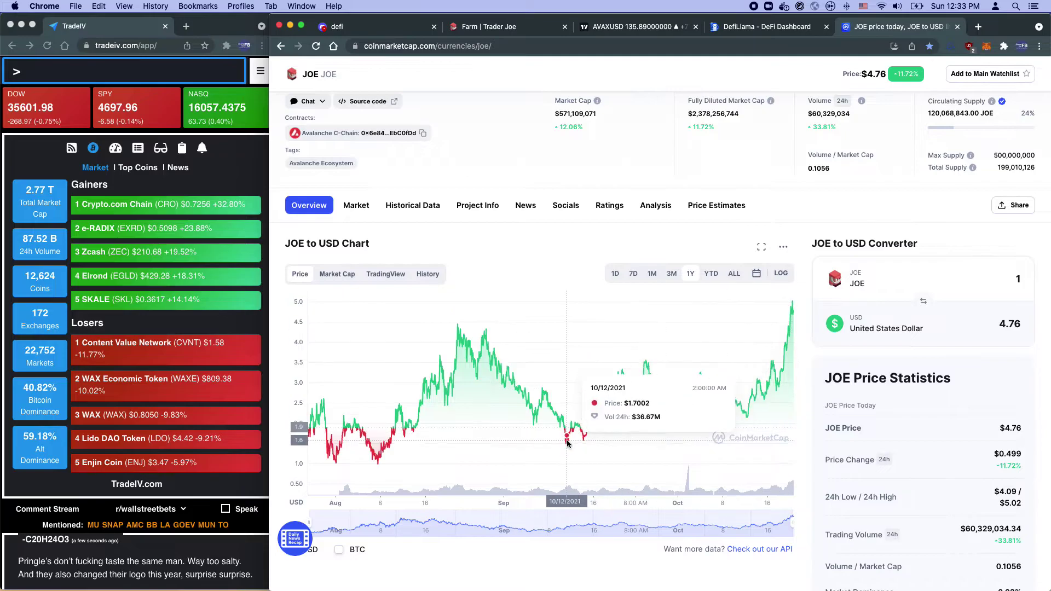
scroll(630, 273, up, 8)
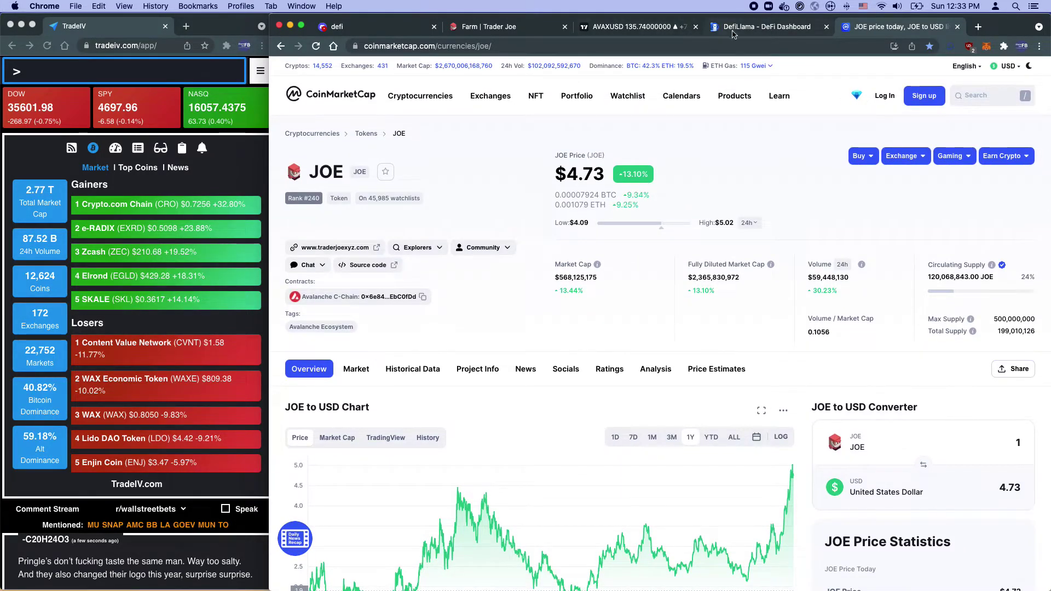
Go back to Trader Joe's Farm page, review the #JOERUSH double reward farms and open the JOE-AVAX farm
click(530, 27)
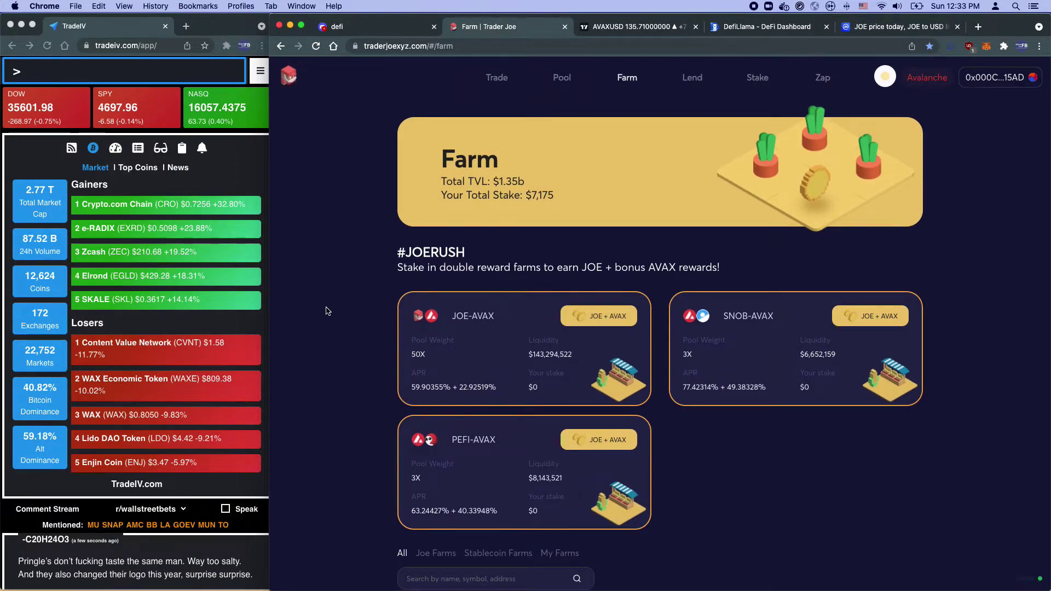
scroll(327, 312, down, 3)
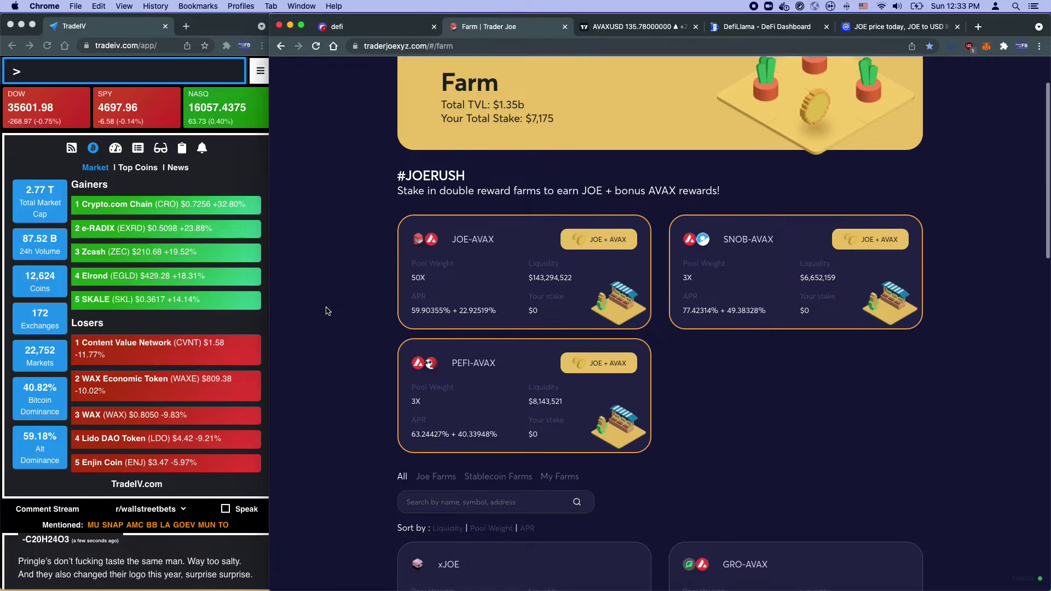
scroll(327, 311, down, 1)
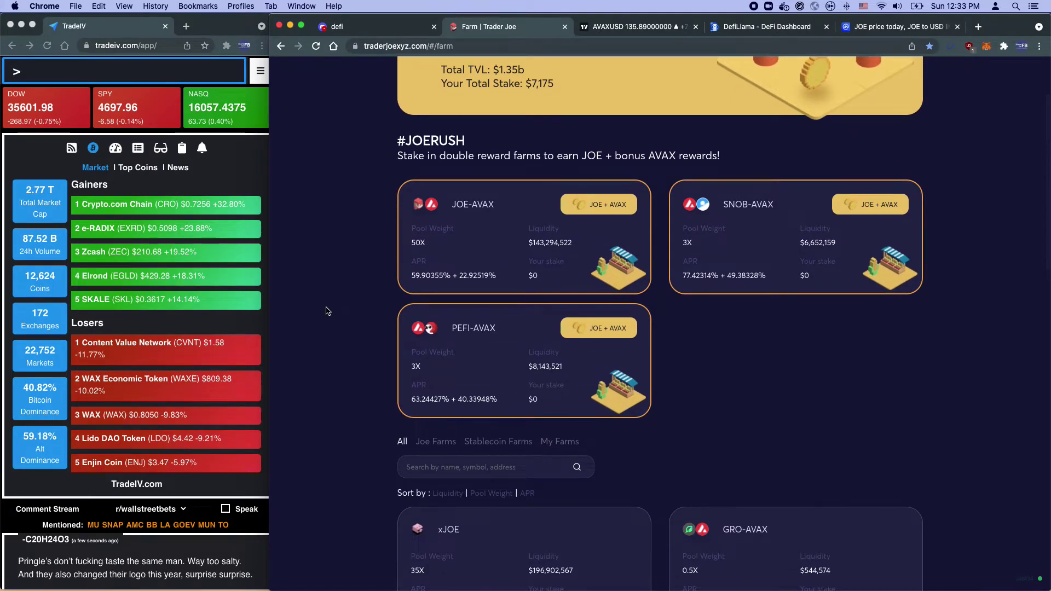
scroll(326, 311, down, 1)
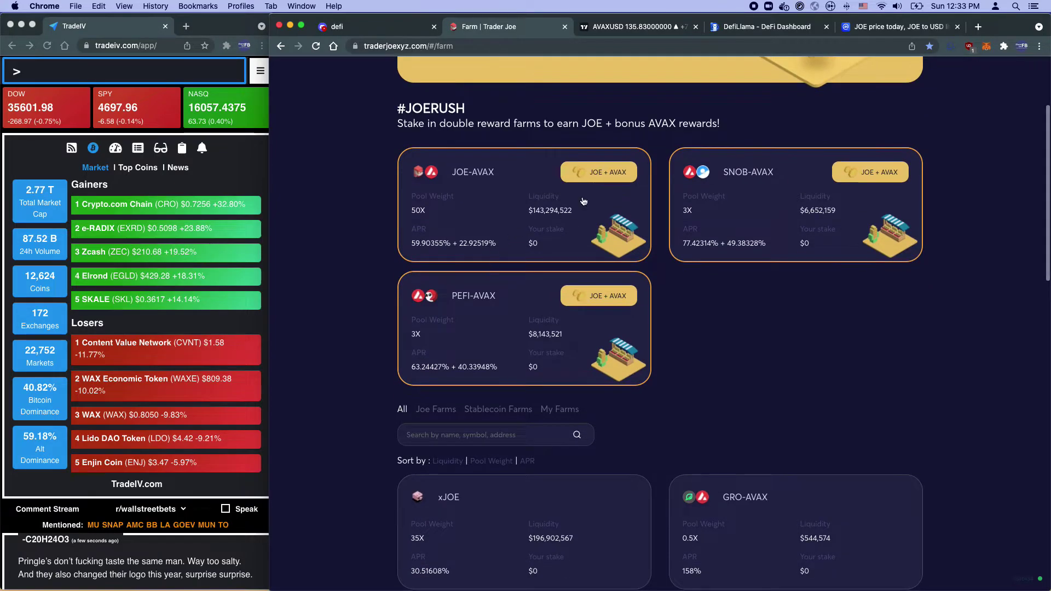
scroll(584, 202, up, 2)
click(512, 274)
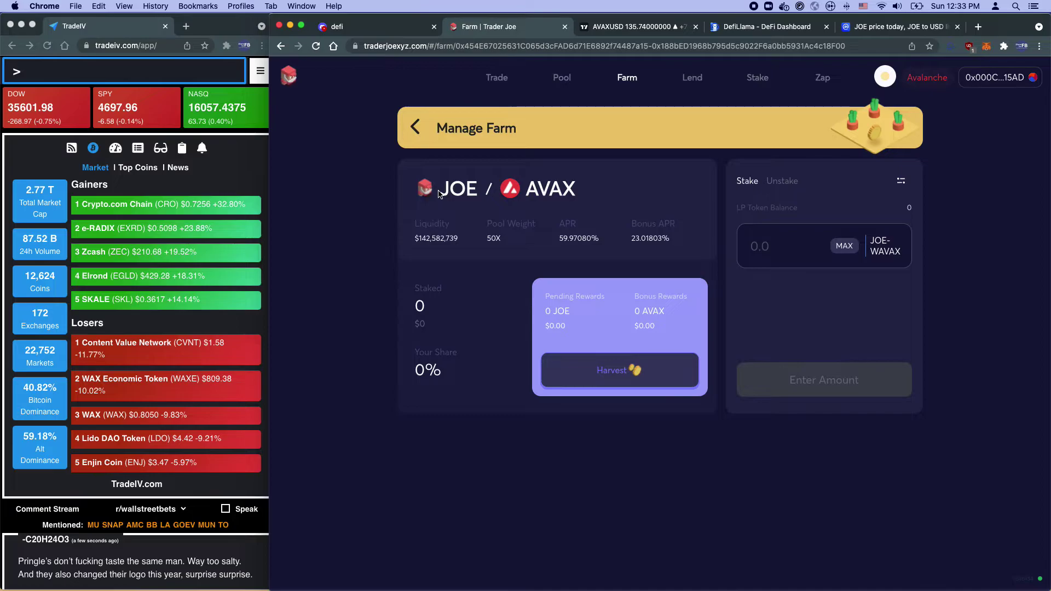
Return to the farm list, show only My Farms and open the USDC.e-DAI.e farm
click(415, 127)
scroll(476, 329, down, 6)
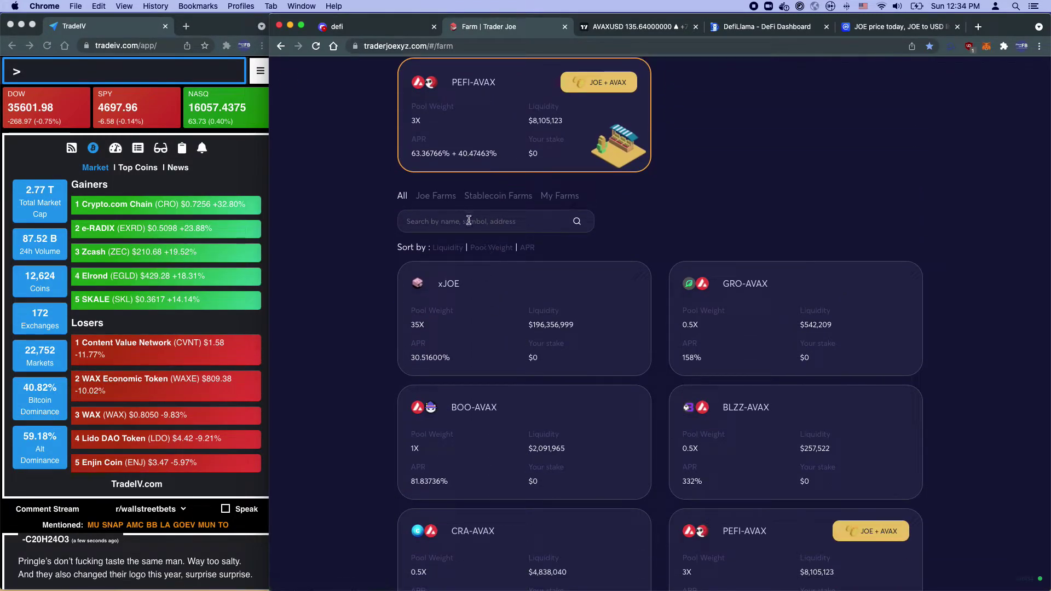
click(564, 197)
click(541, 306)
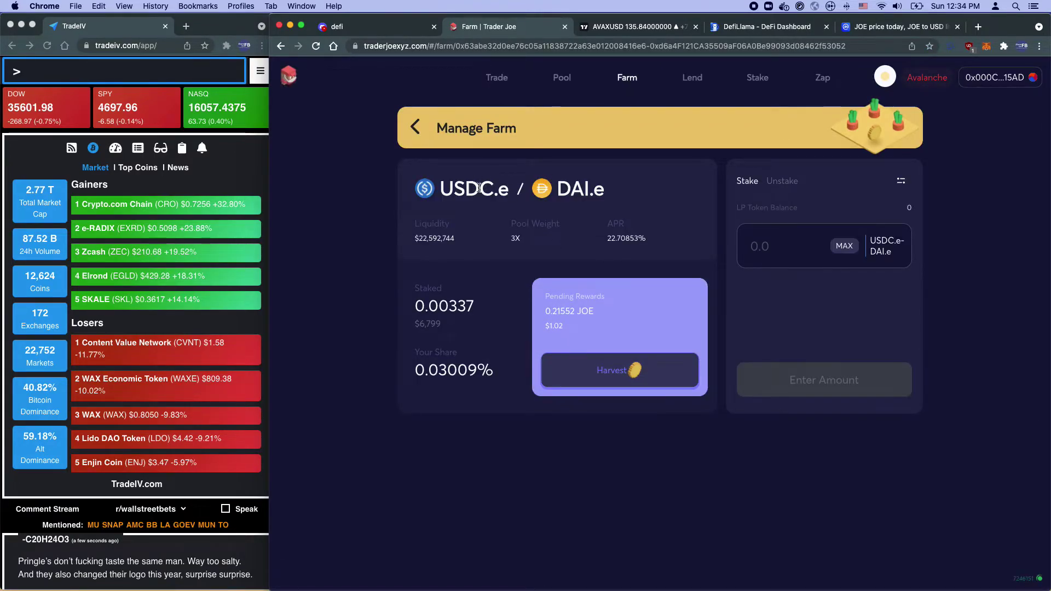
Examine the USDC.e/DAI.e farm's token pair, APR and the dollar value of its pending JOE rewards
drag(441, 188, 494, 189)
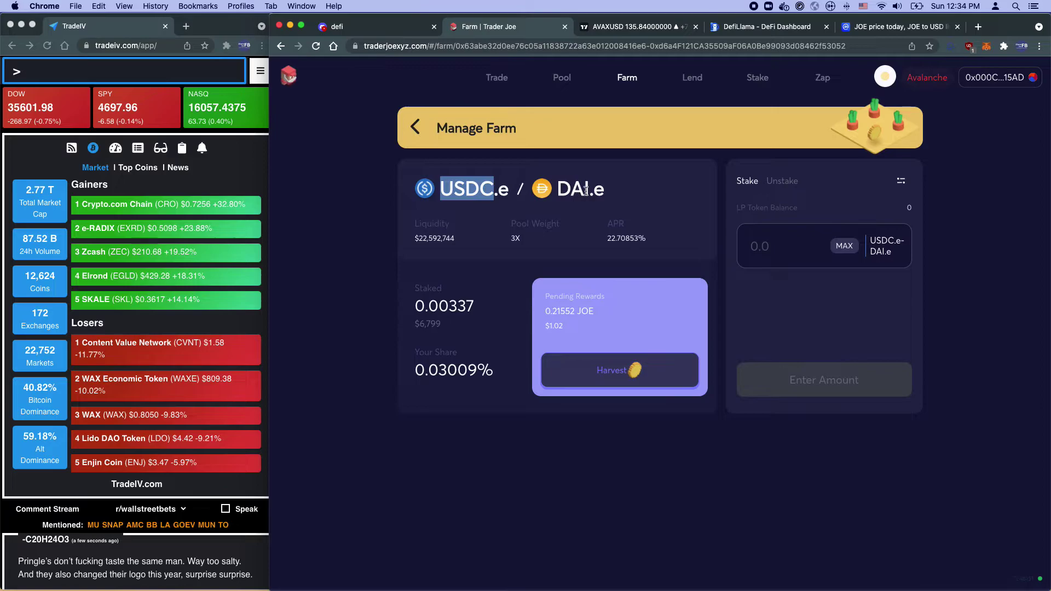
drag(563, 190, 587, 188)
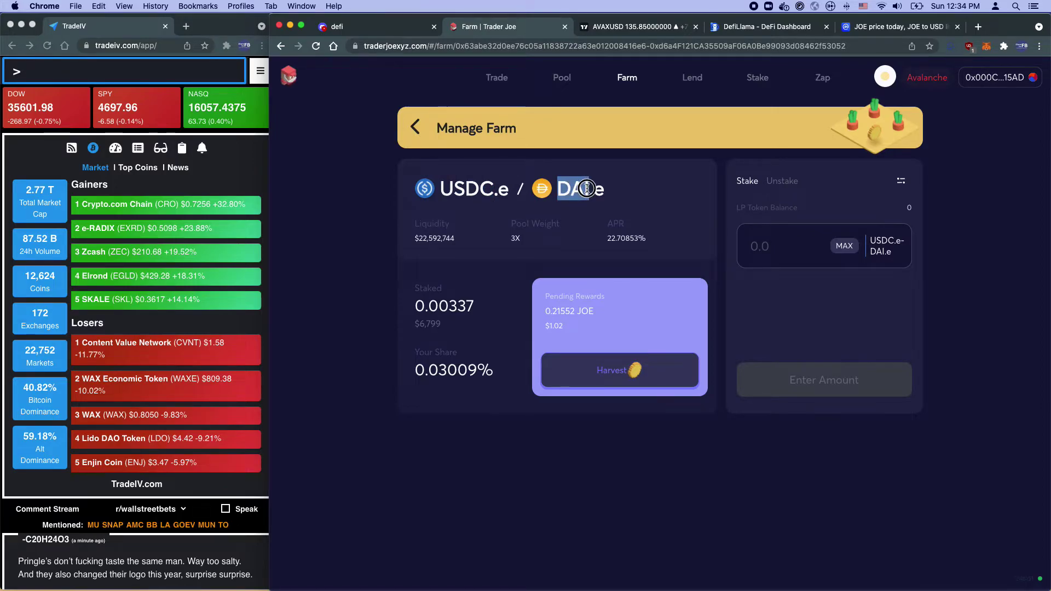
scroll(587, 188, down, 1)
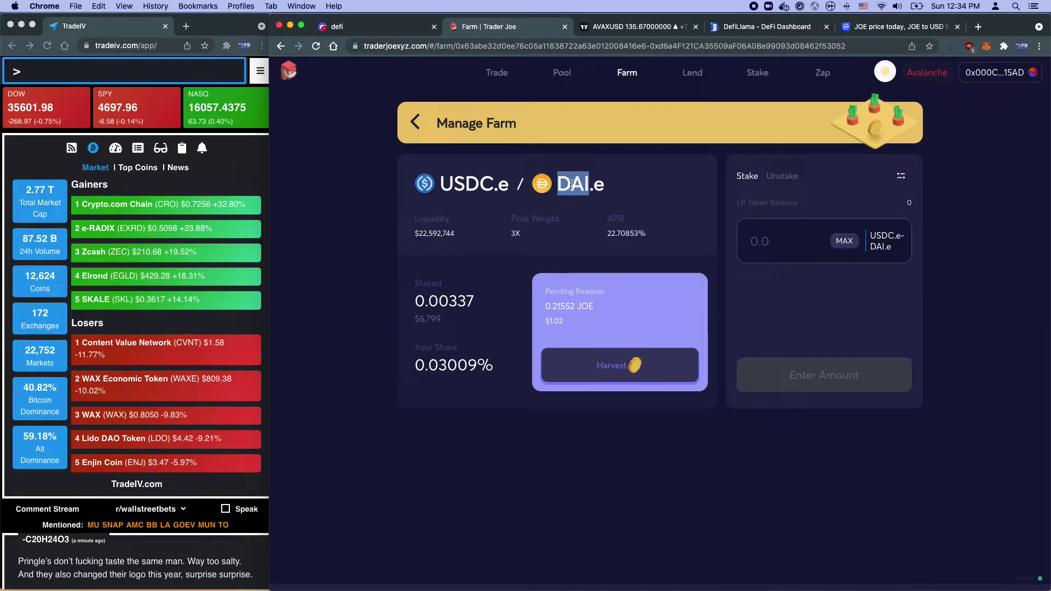
scroll(630, 193, up, 1)
drag(608, 240, 649, 243)
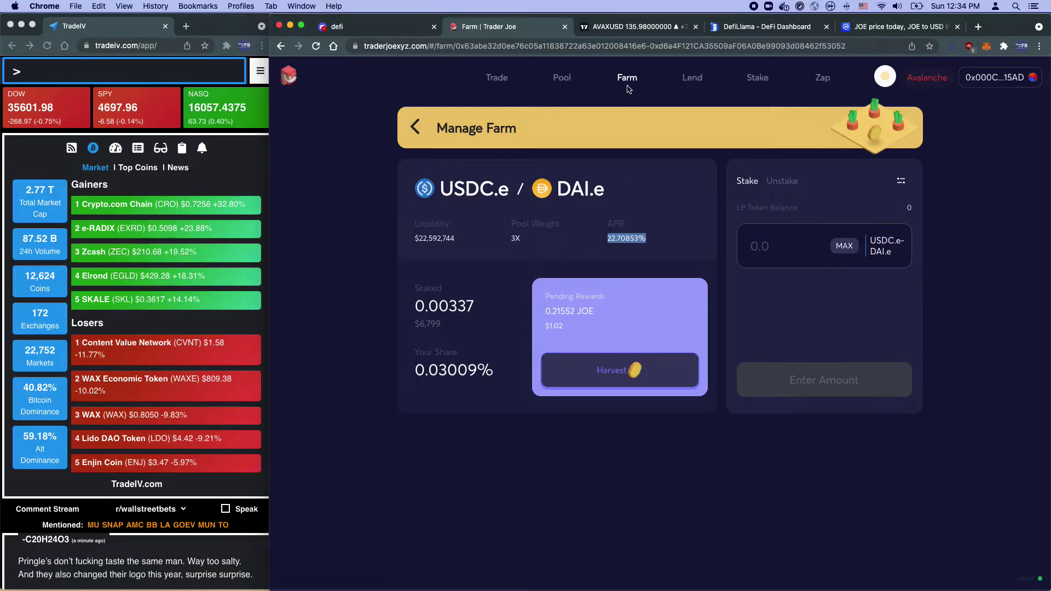
drag(635, 177, 426, 191)
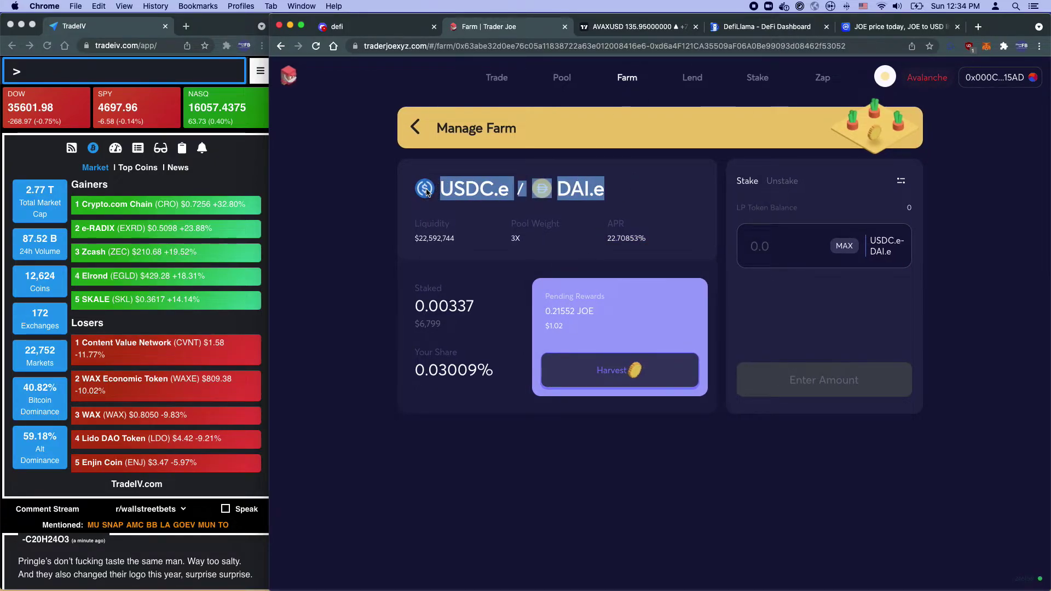
drag(605, 240, 647, 240)
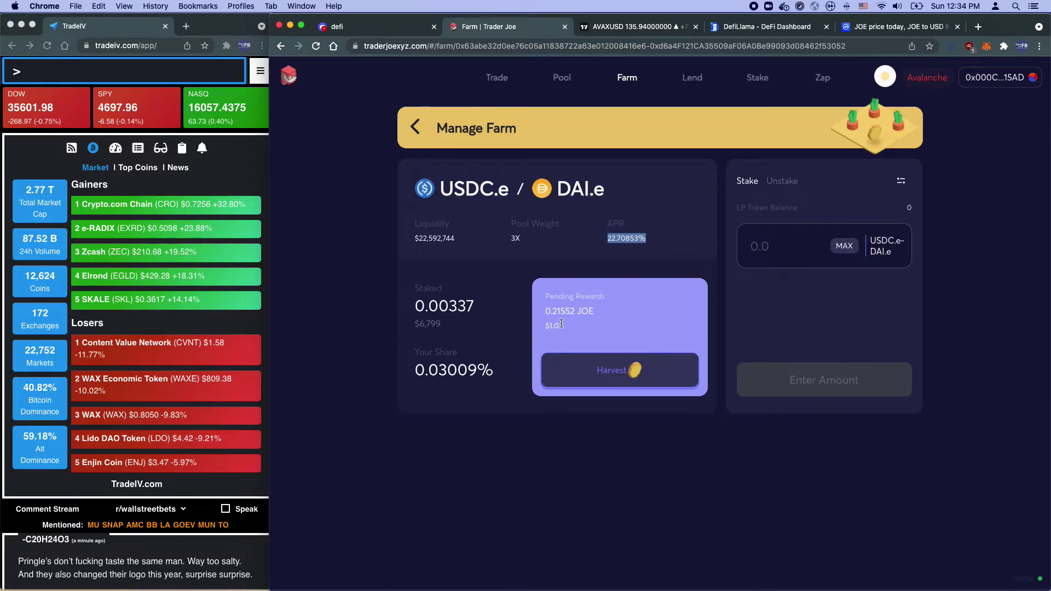
drag(567, 330, 537, 330)
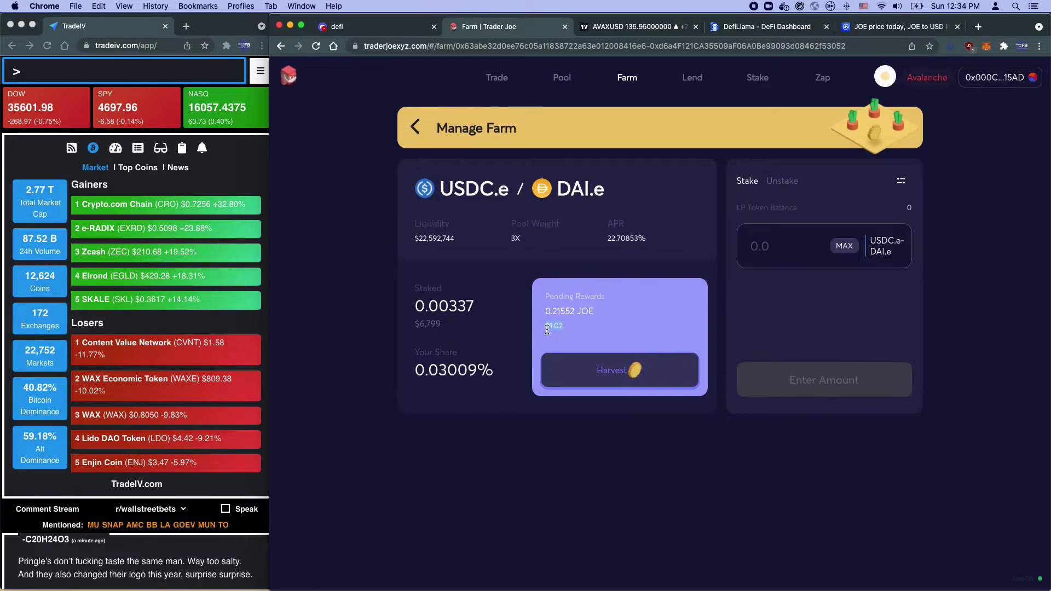
click(572, 327)
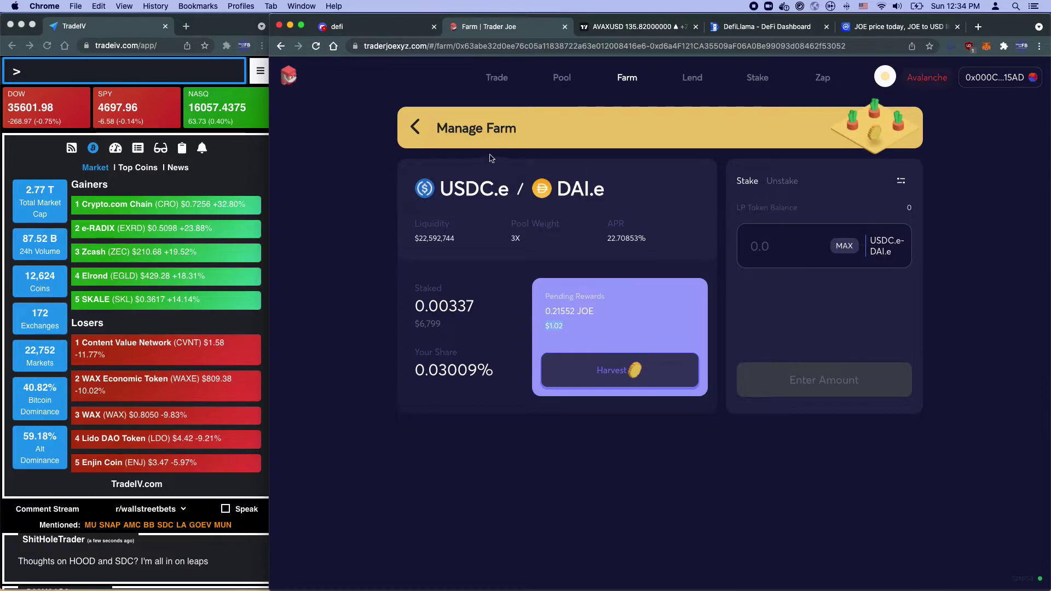
Return to the farm list, filter it to My Farms again and open the SPELL-AVAX farm
click(416, 128)
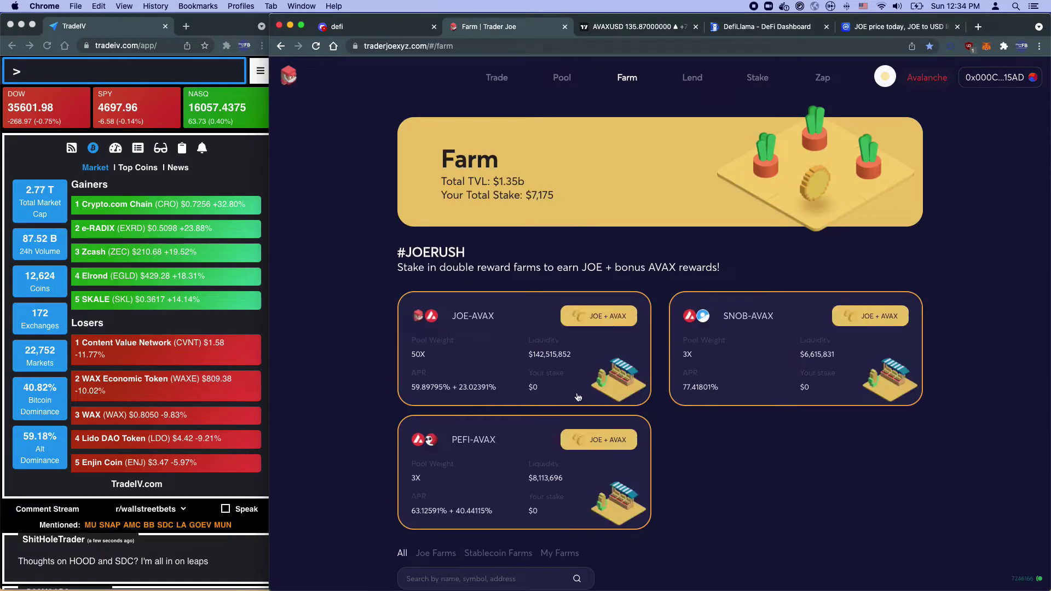
click(589, 346)
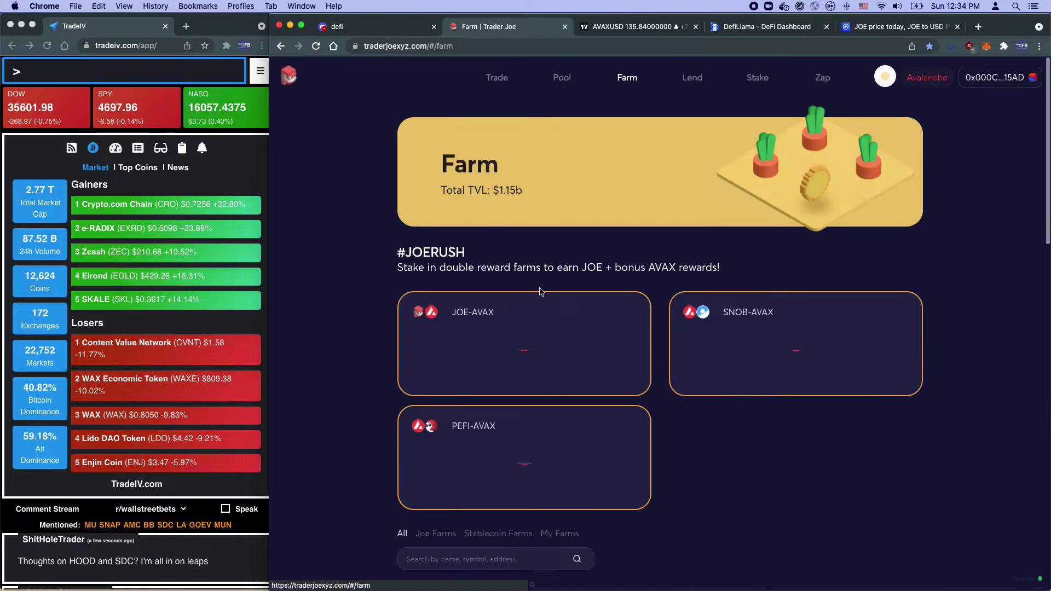
scroll(536, 289, down, 7)
click(559, 155)
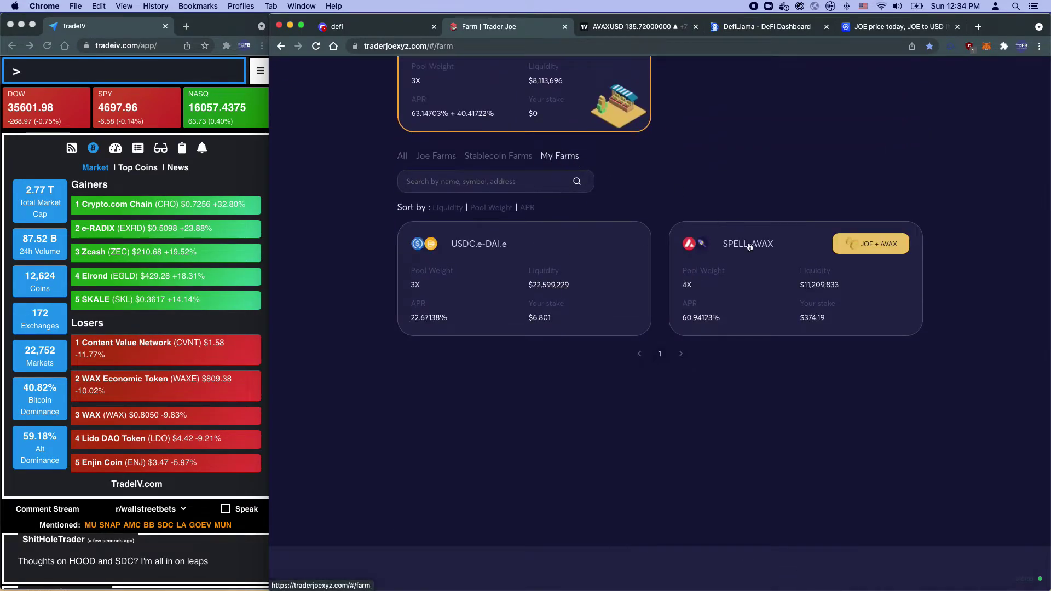
click(758, 265)
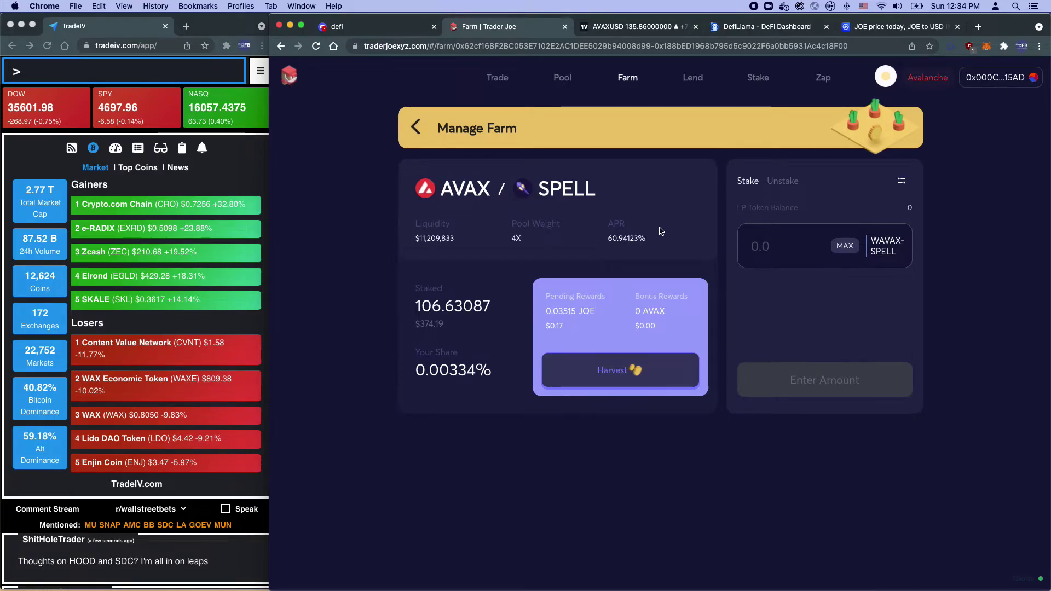
Examine the AVAX/SPELL farm's token pair, pending JOE rewards and bonus AVAX rewards
drag(477, 188, 452, 189)
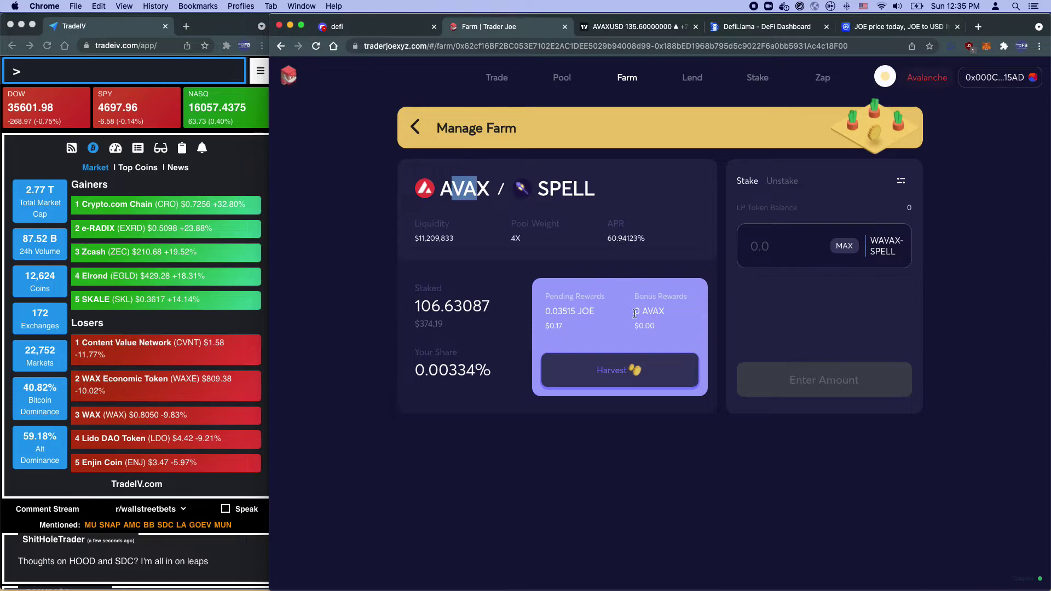
drag(594, 311, 545, 311)
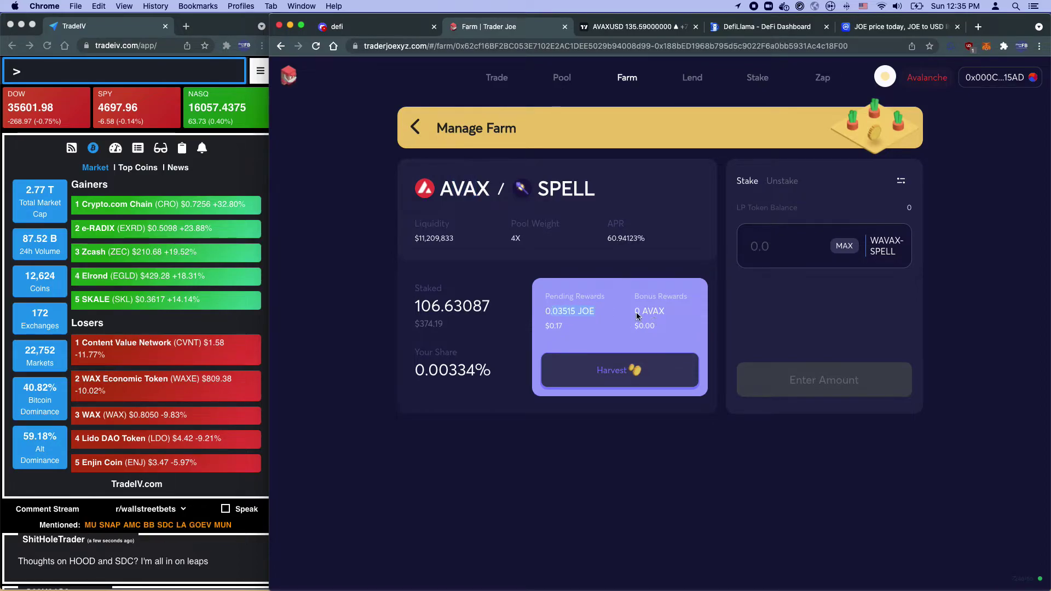
drag(634, 311, 665, 311)
Return to the farm list and compare the #JOERUSH farms that pay both JOE and AVAX
click(415, 127)
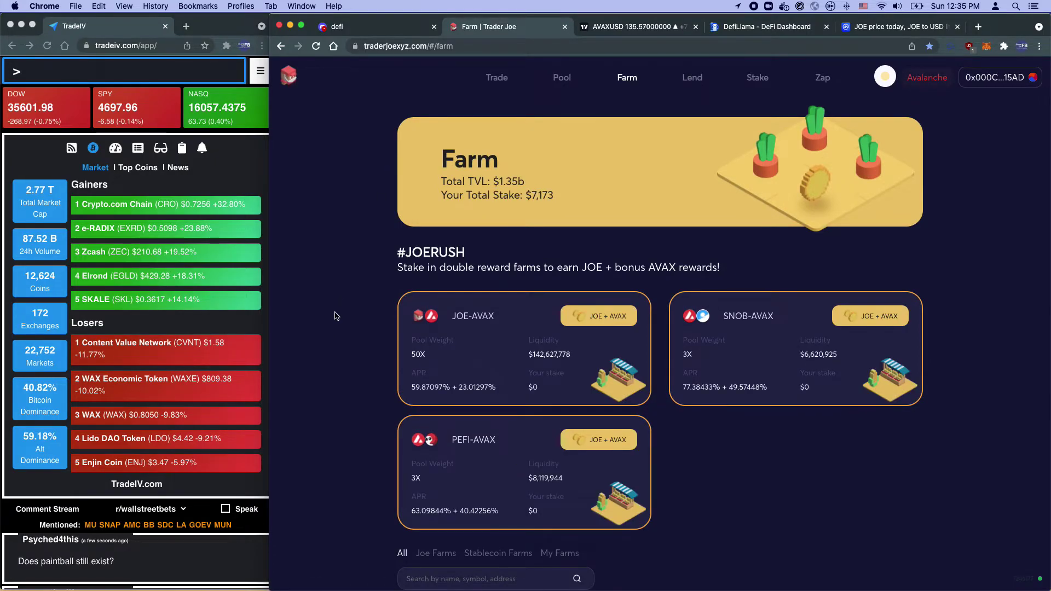
scroll(335, 316, down, 2)
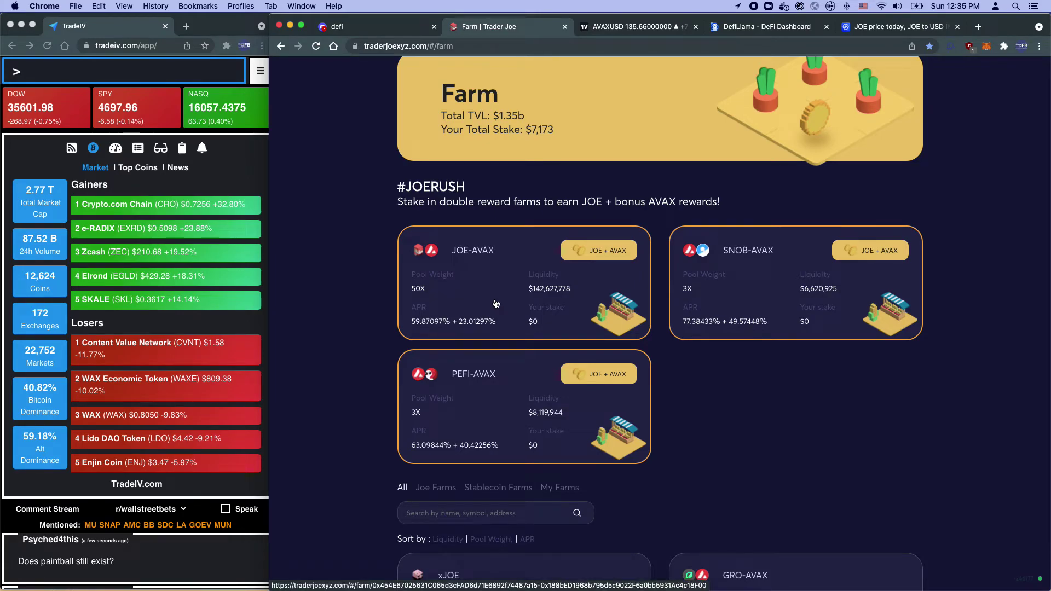
scroll(616, 387, up, 1)
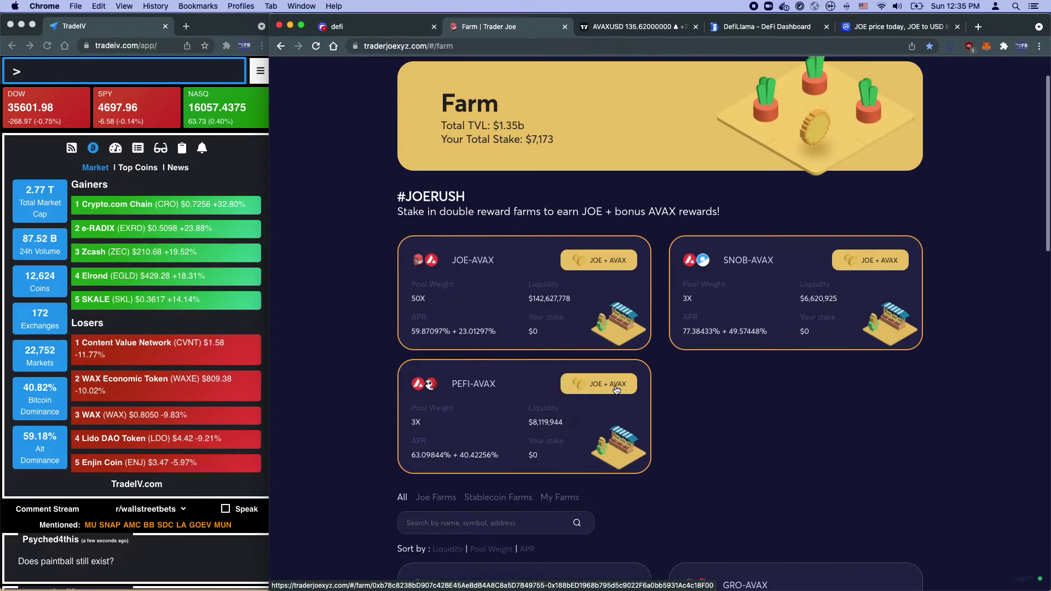
Finish reviewing the #JOERUSH farms and examine the lending page's deposit and borrowing rates, rewards APR, and JOE and AVAX rewards
scroll(617, 391, down, 1)
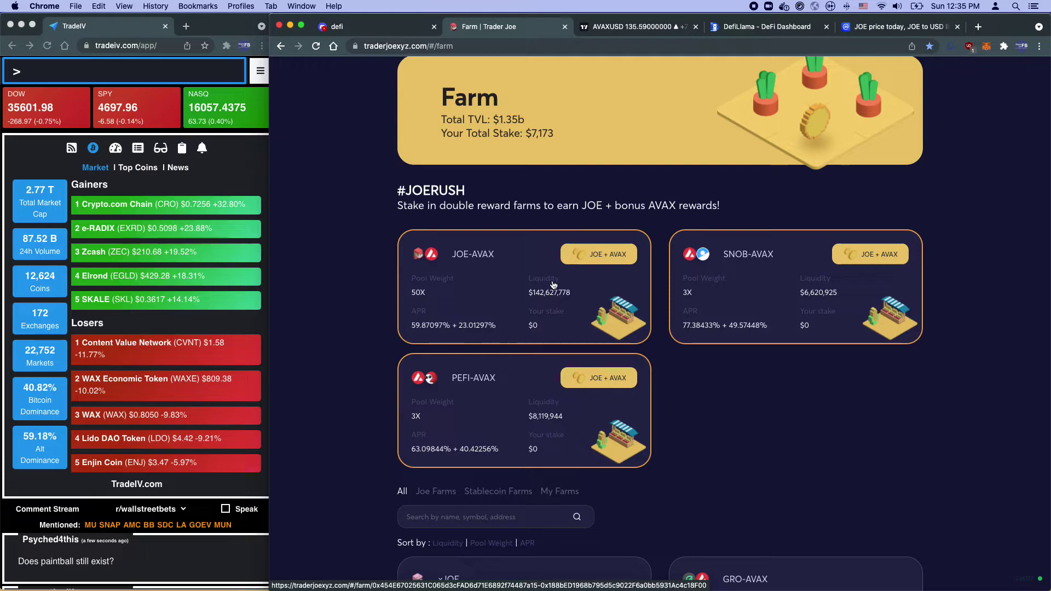
scroll(553, 285, up, 3)
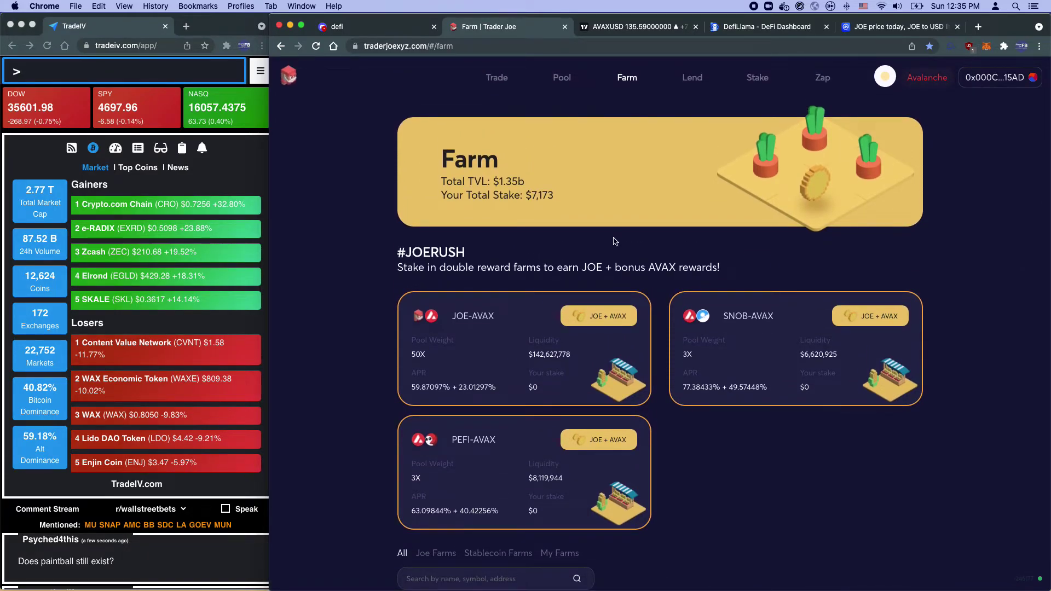
click(692, 78)
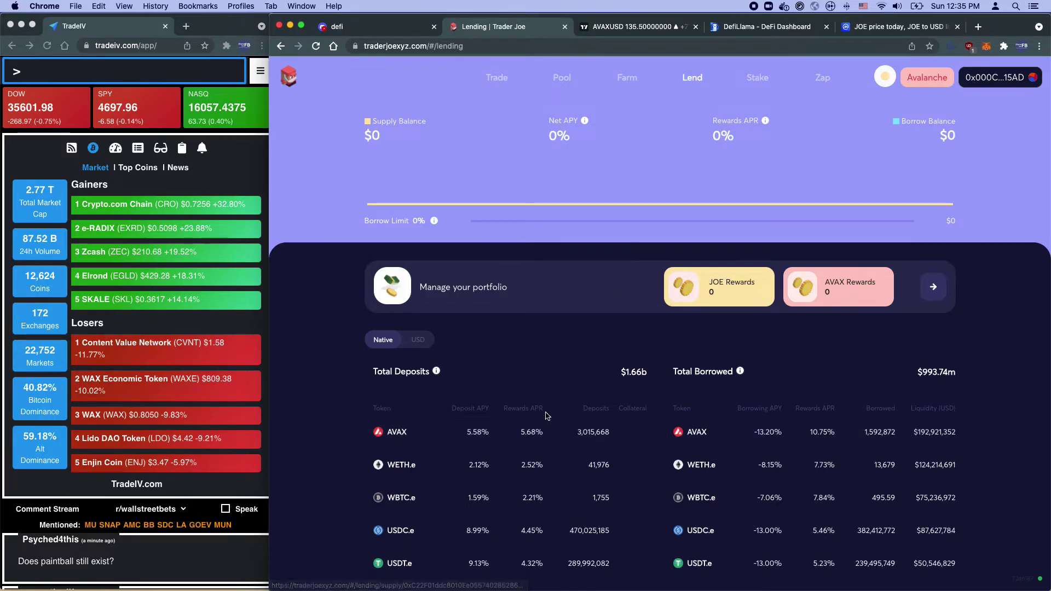
scroll(515, 416, down, 1)
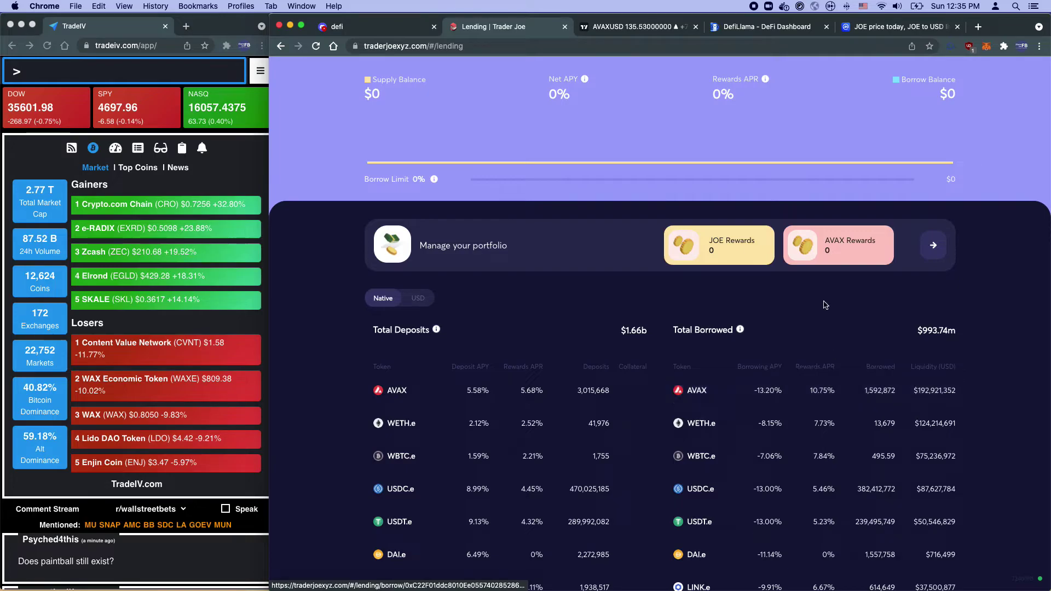
scroll(821, 305, up, 2)
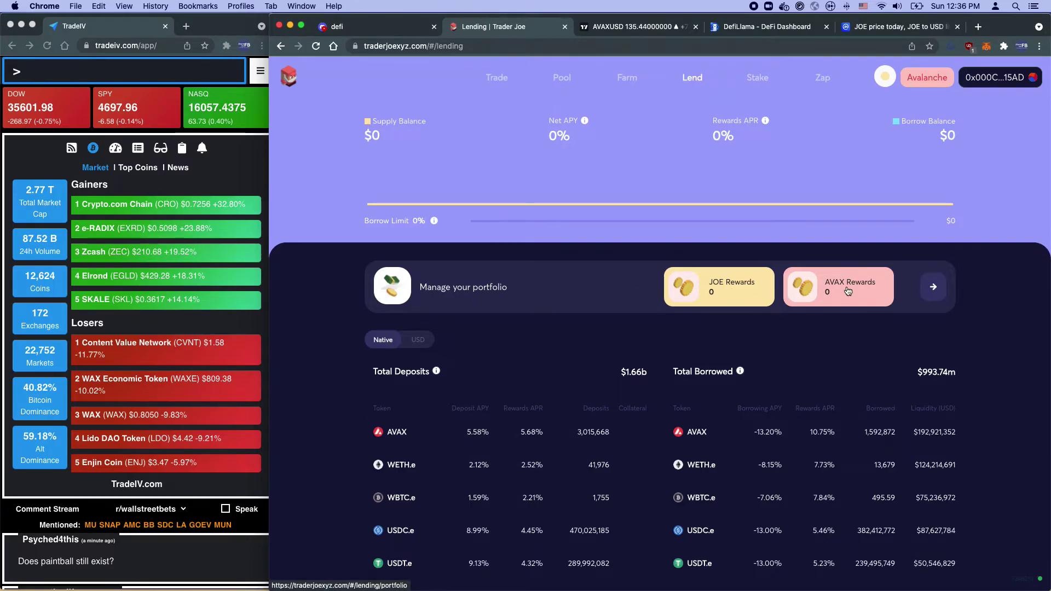
scroll(621, 260, down, 1)
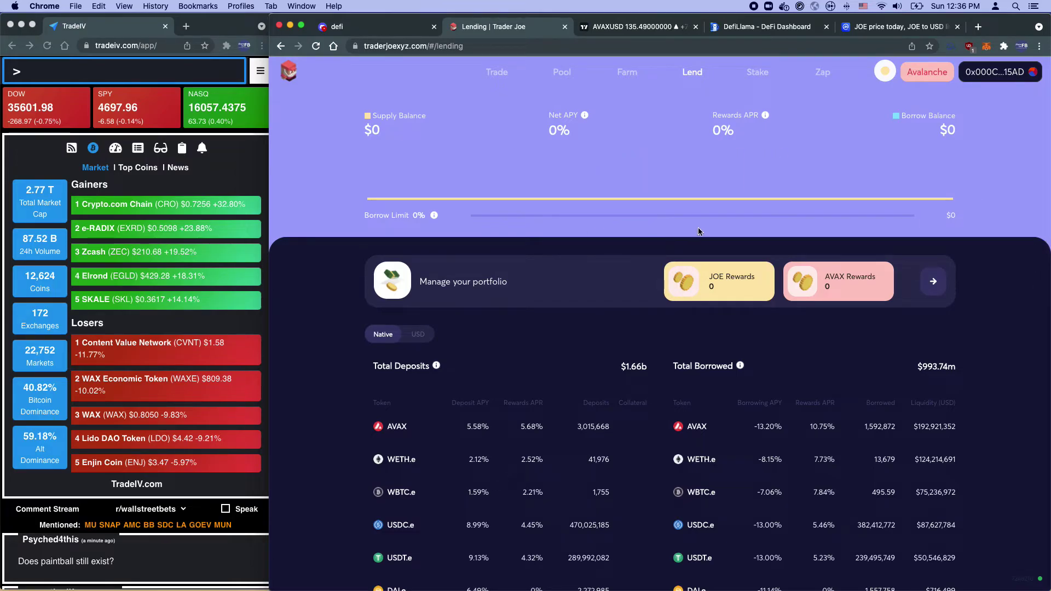
scroll(697, 229, up, 1)
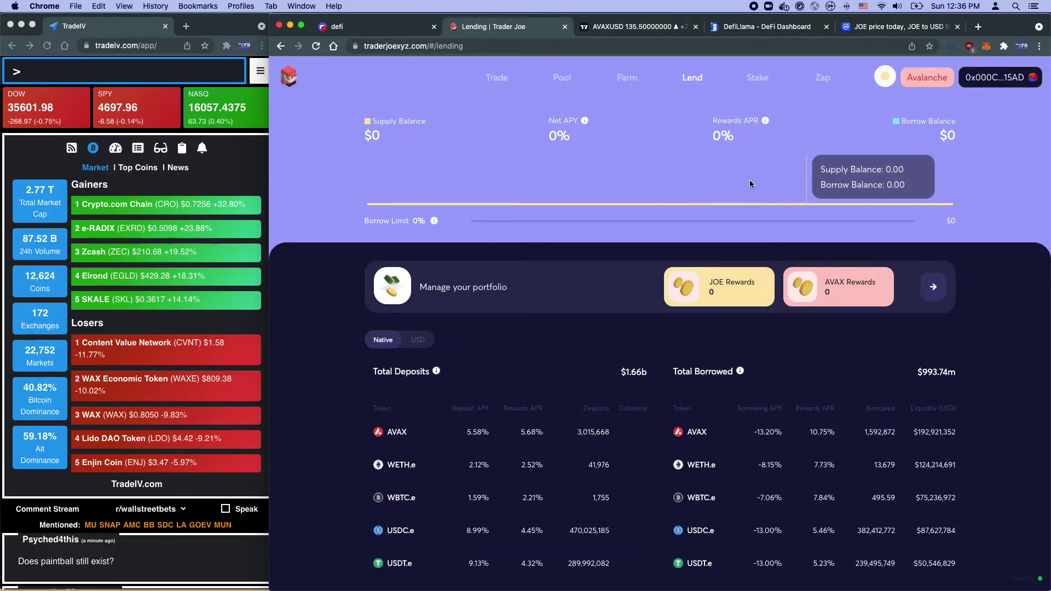
Go to the JOE staking page and read how swap fees are collected to XJOE and used for token buybacks
click(759, 79)
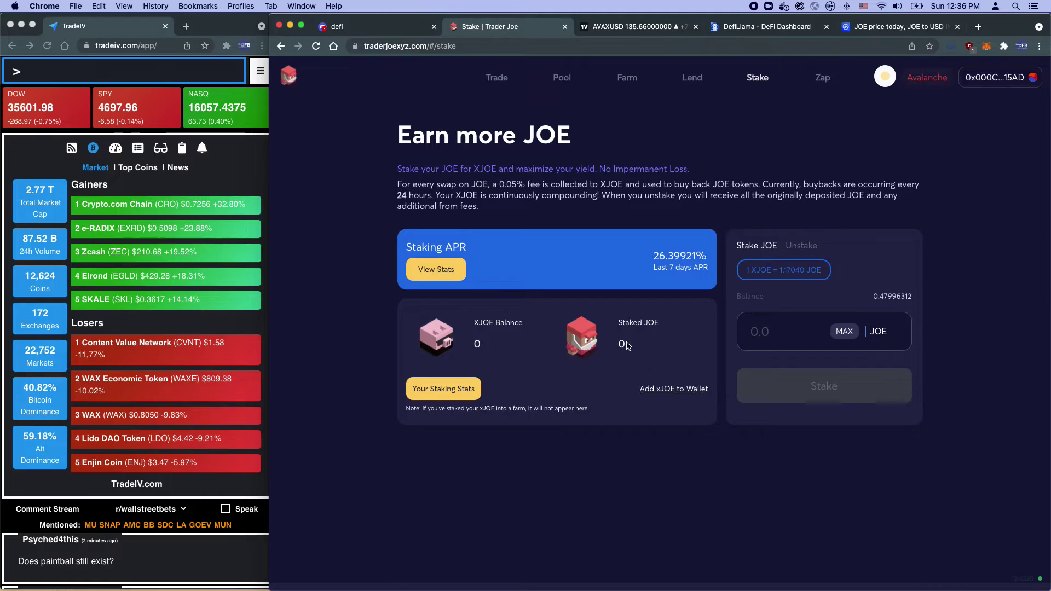
mouse_move(397, 186)
mouse_down()
mouse_move(482, 207)
mouse_move(383, 185)
mouse_up()
click(433, 188)
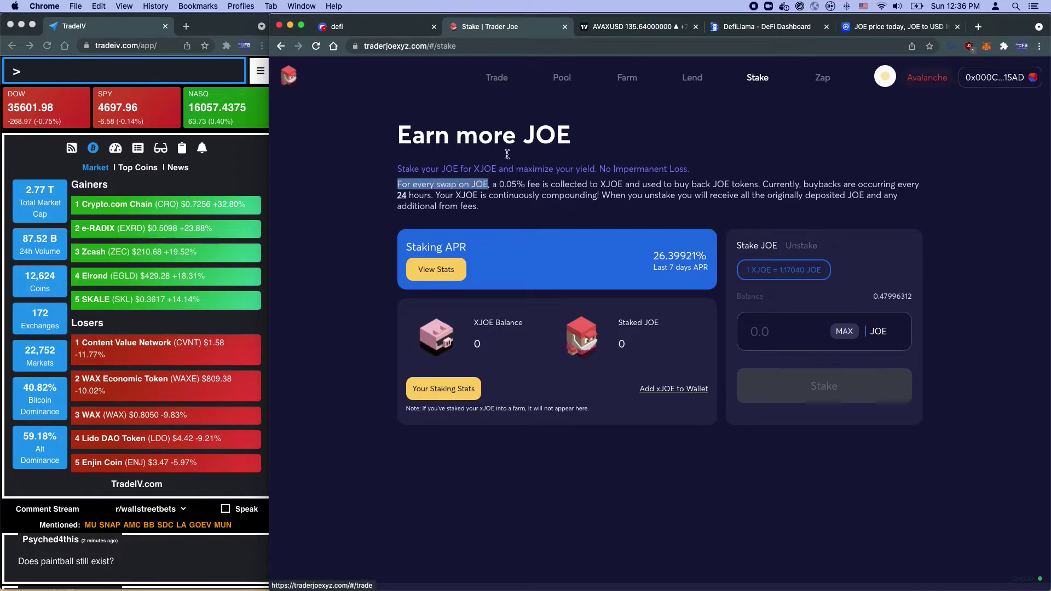
drag(505, 185, 618, 185)
drag(707, 184, 759, 181)
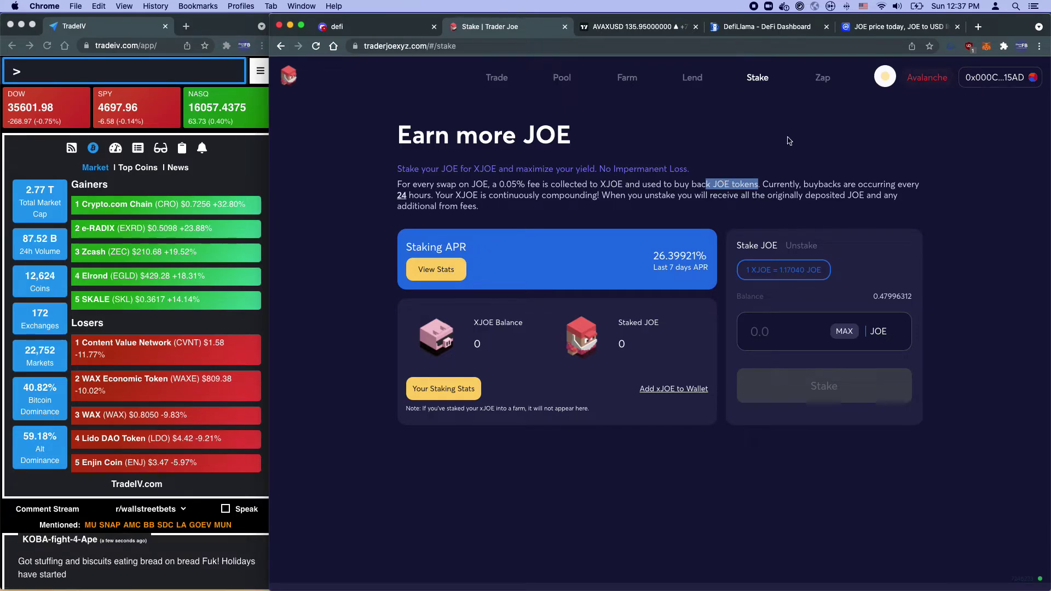
Check JOE's price on CoinMarketCap and return to the part of the staking description about buying back JOE tokens
click(878, 31)
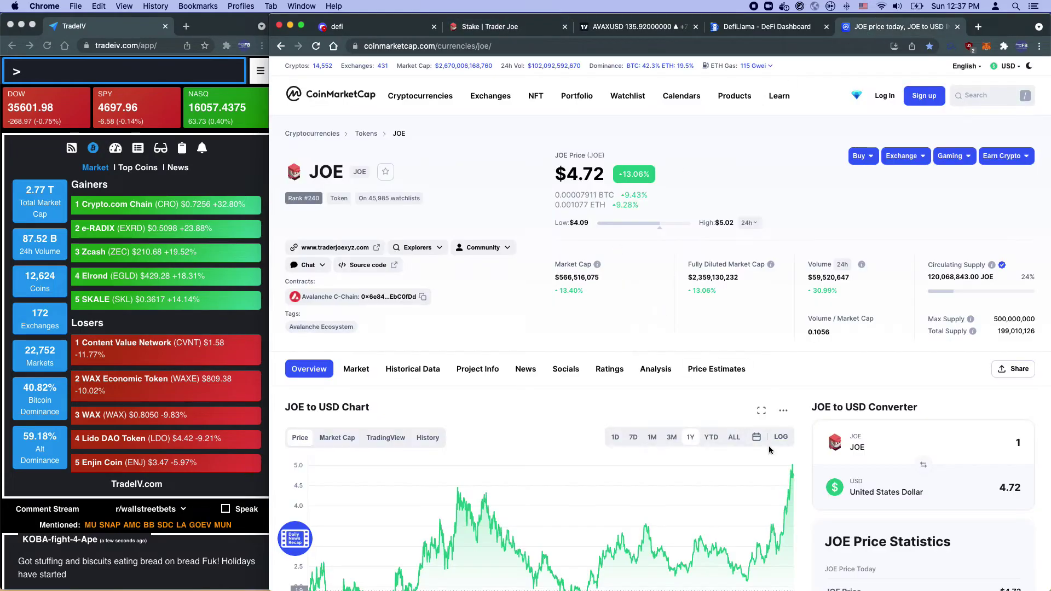
click(518, 30)
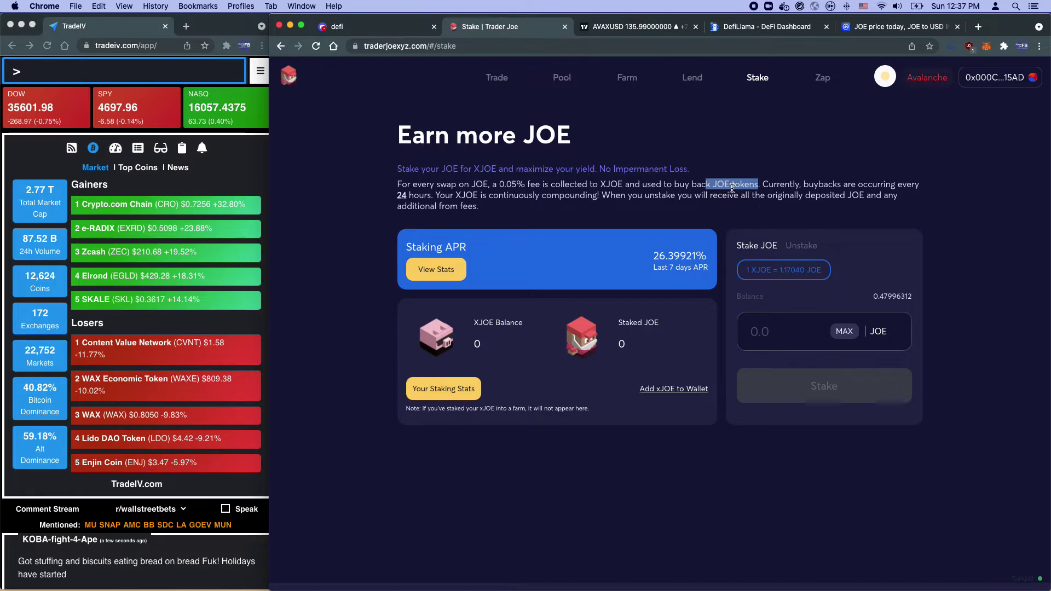
drag(713, 185, 761, 184)
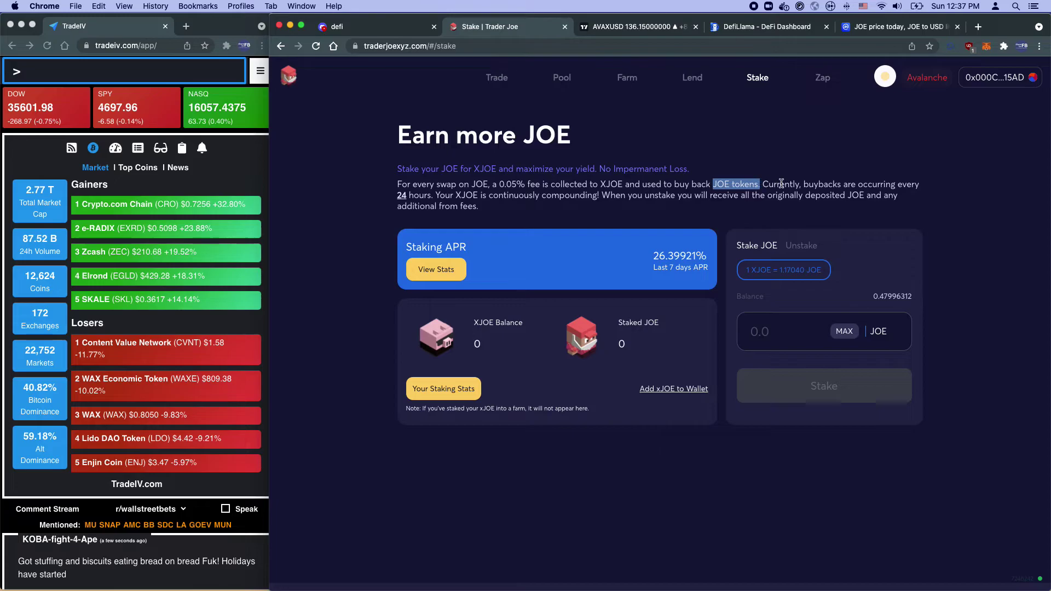
Fill in the maximum balance of 0.47996312 JOE as the stake amount and check the last 7 days' staking APR
click(845, 332)
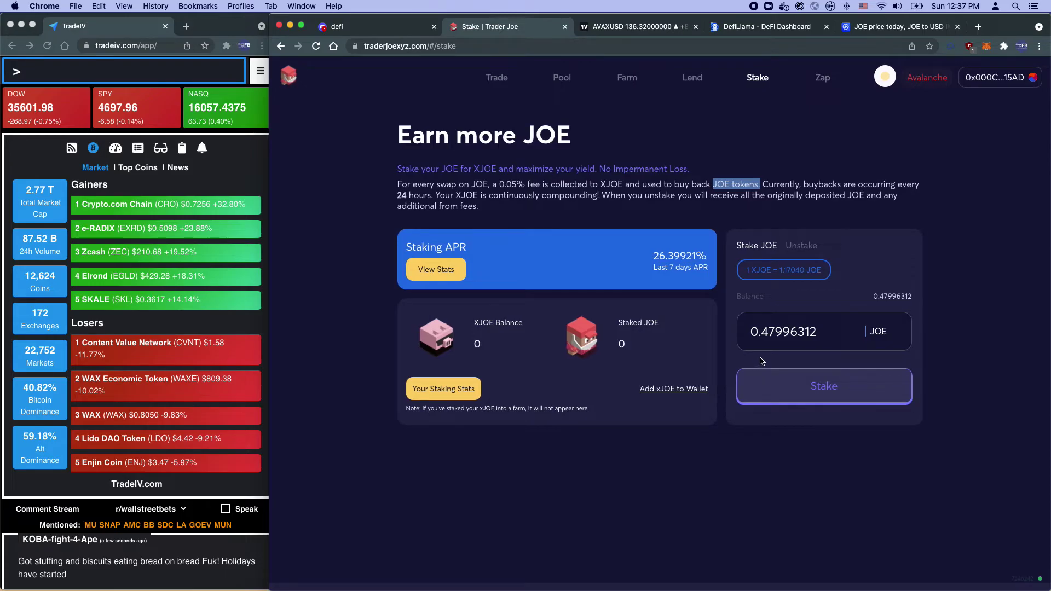
drag(653, 256, 704, 256)
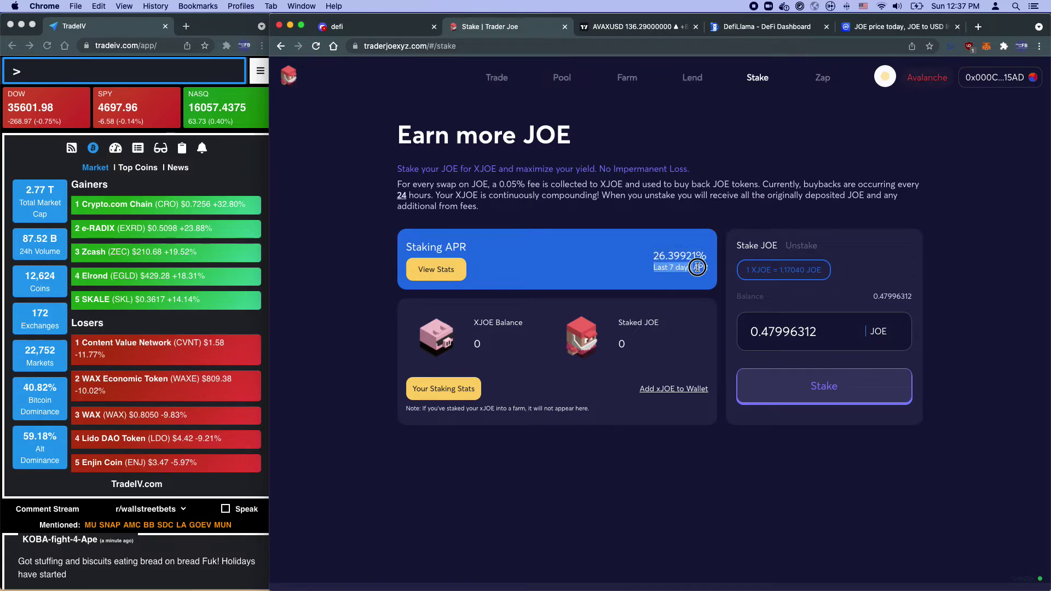
drag(655, 255, 713, 258)
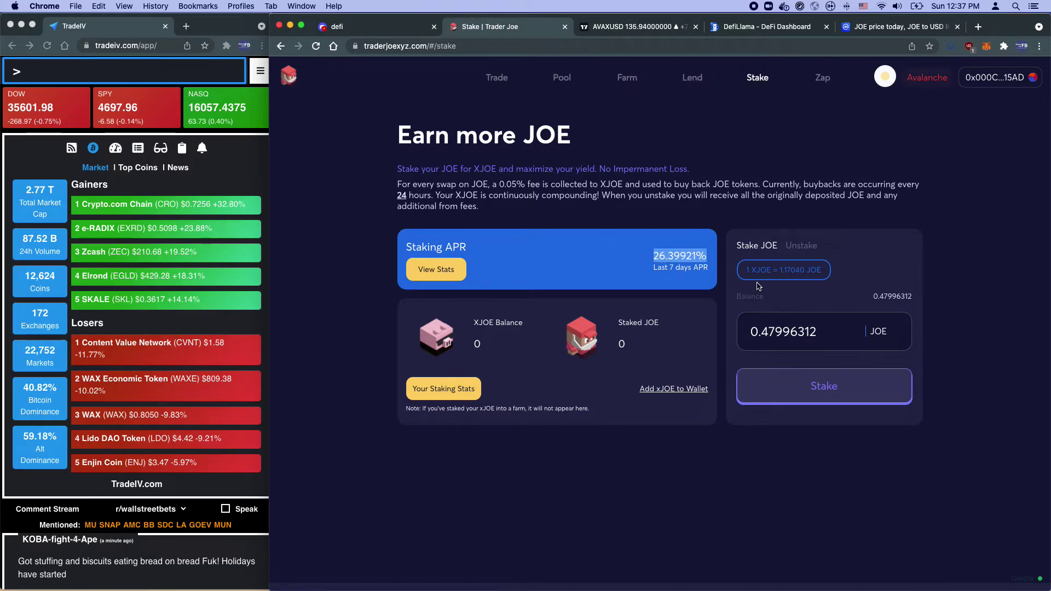
Set up a swap on the trade page from USDC.e to JOE, finding the receiving token by searching for "joe"
click(498, 79)
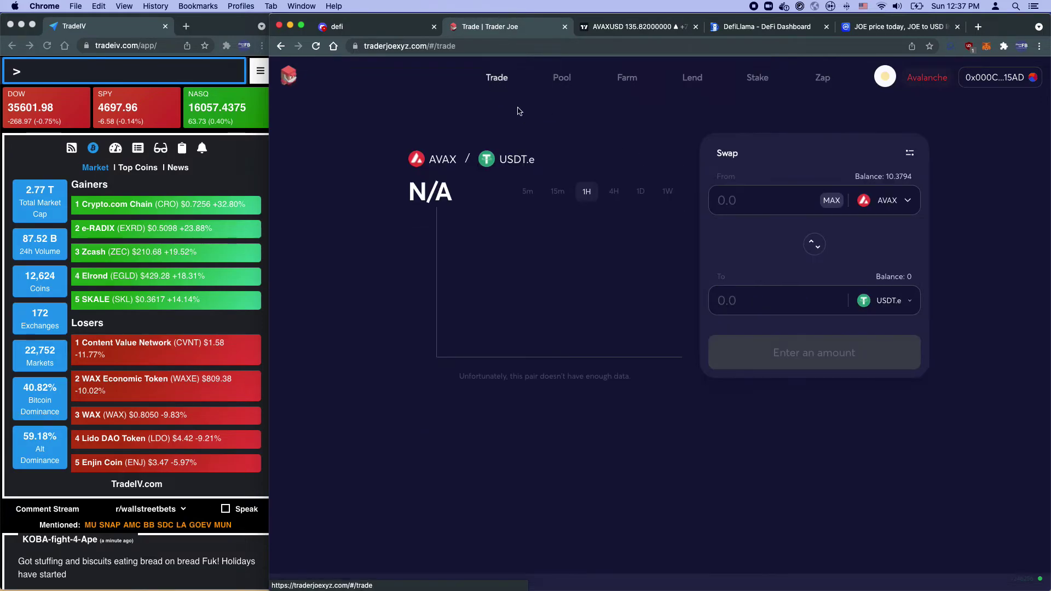
click(898, 202)
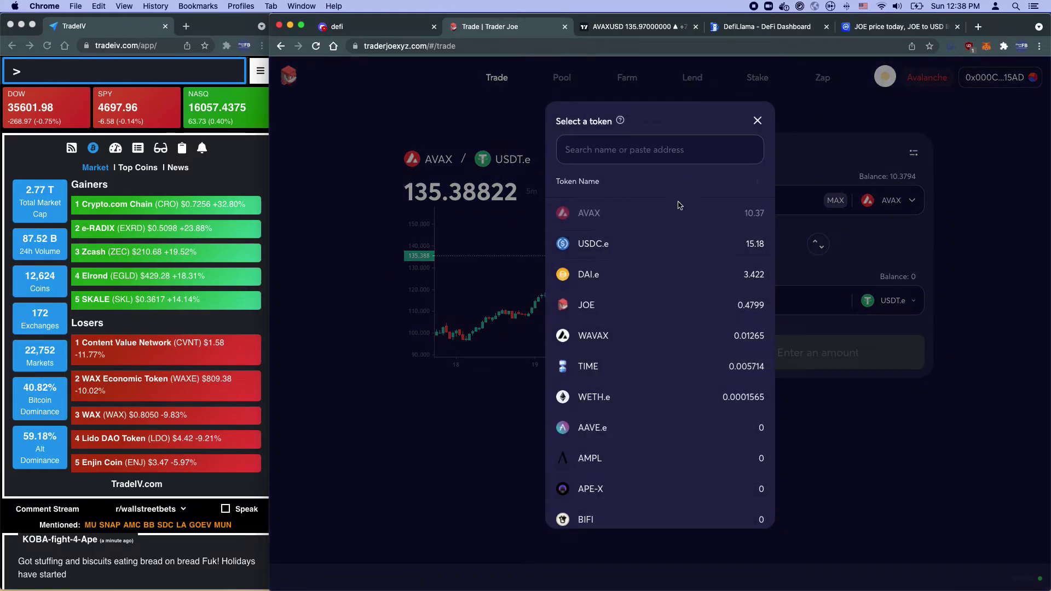
click(652, 249)
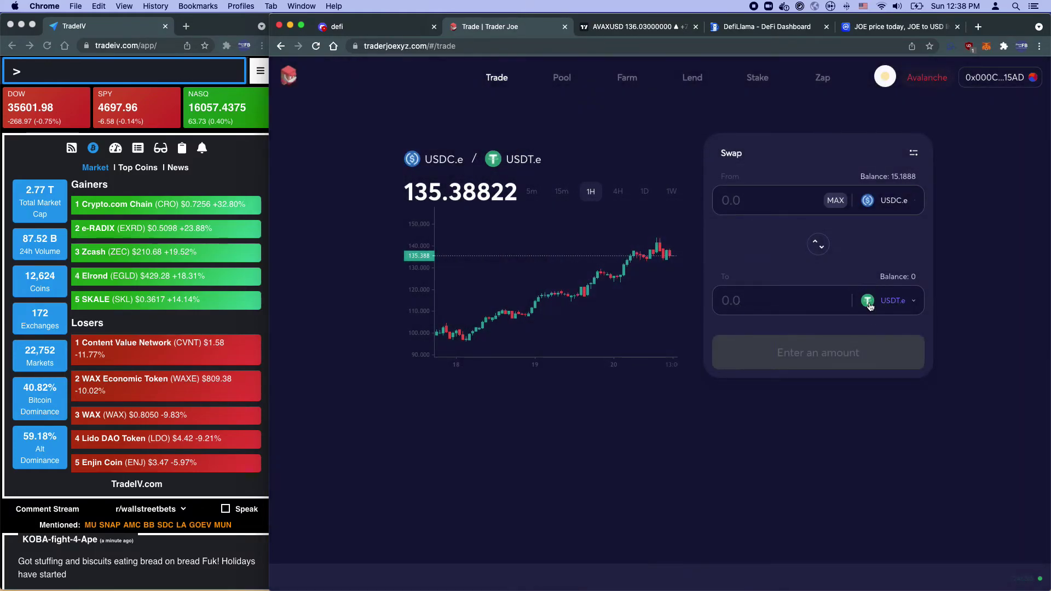
click(890, 300)
text(joe)
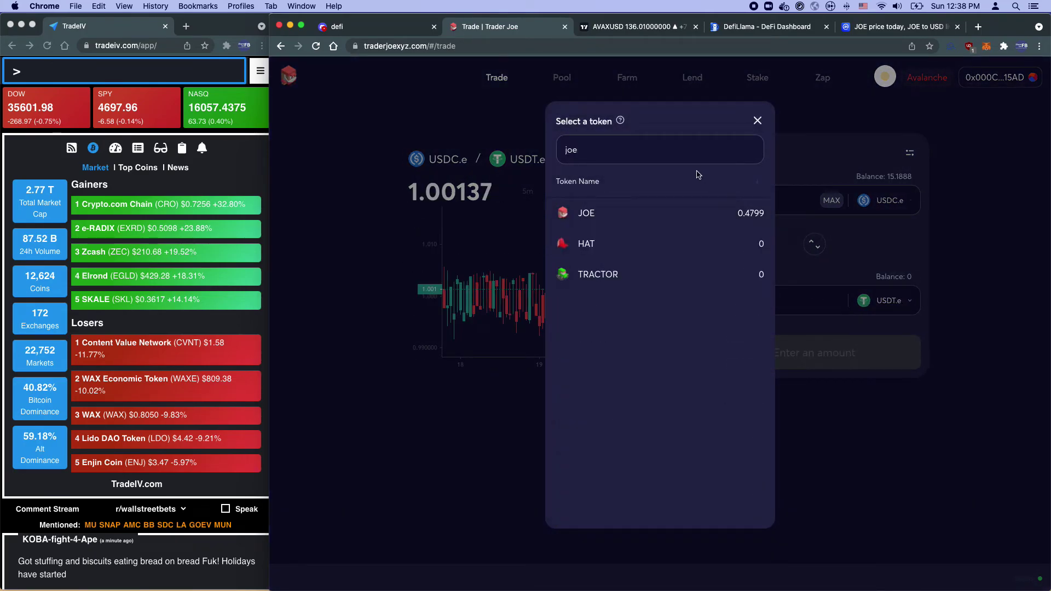
click(702, 215)
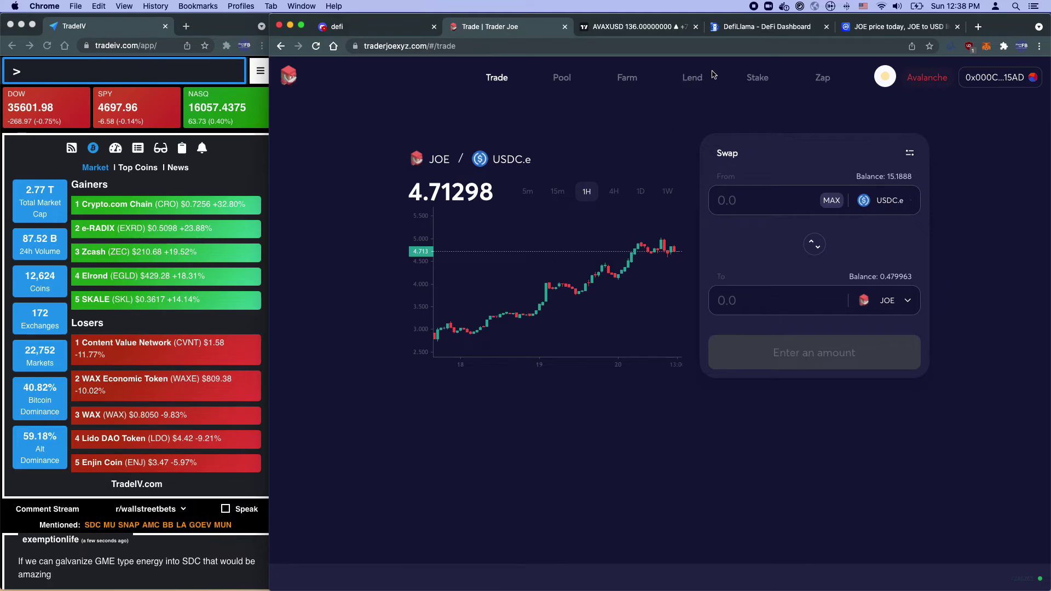
Recheck the staking APR and look over the Zap, pool and trade pages to compare ways of getting LP tokens
click(758, 78)
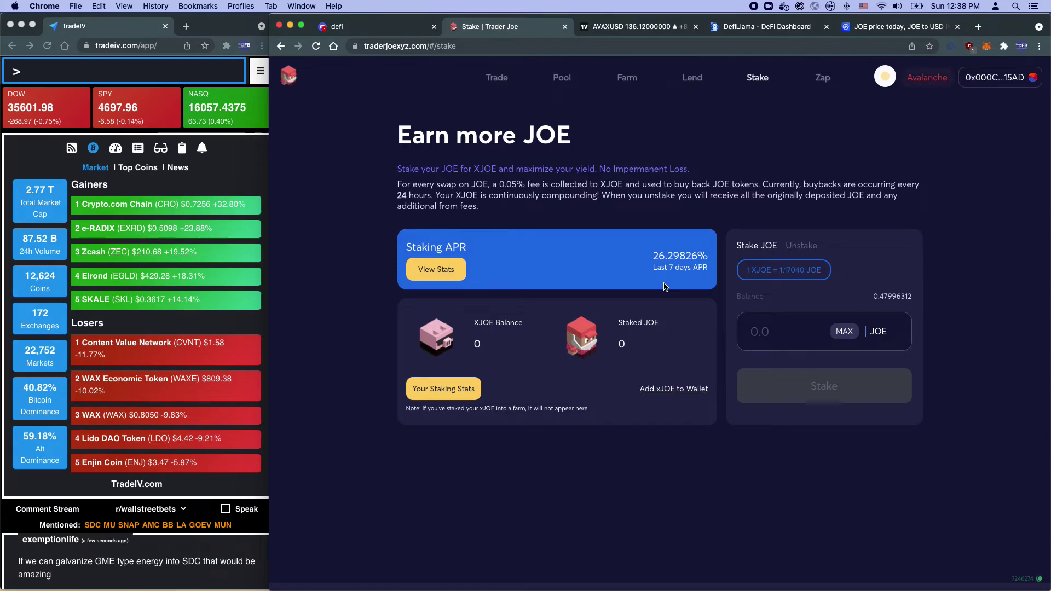
scroll(671, 272, down, 1)
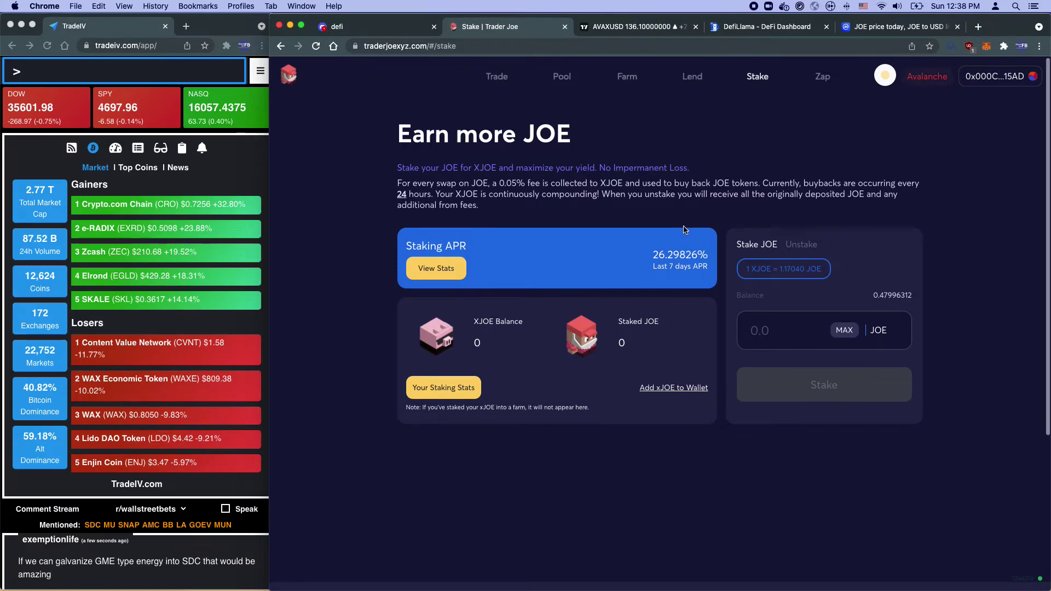
click(821, 80)
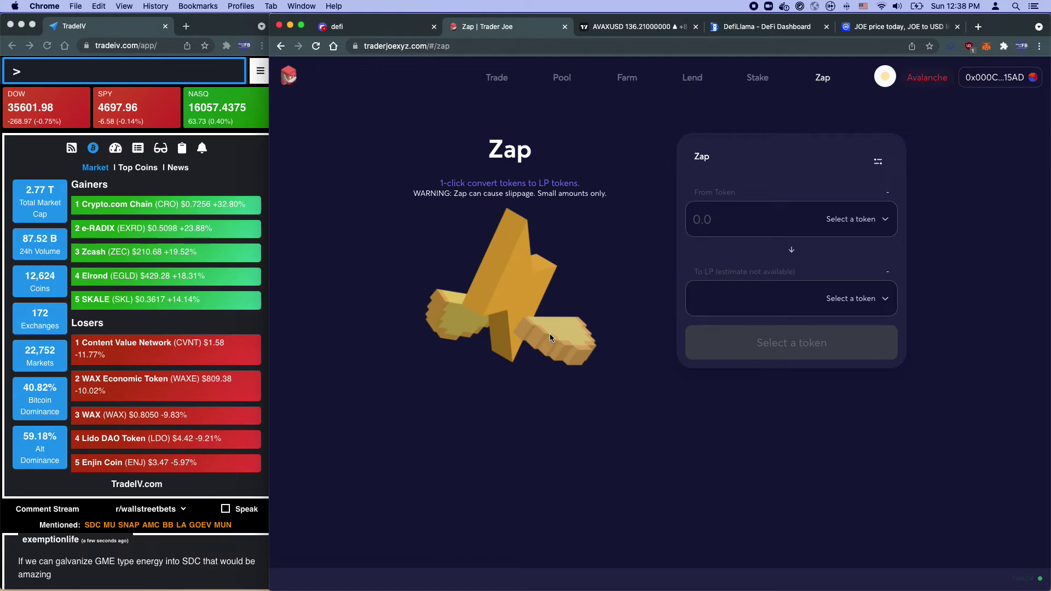
click(567, 79)
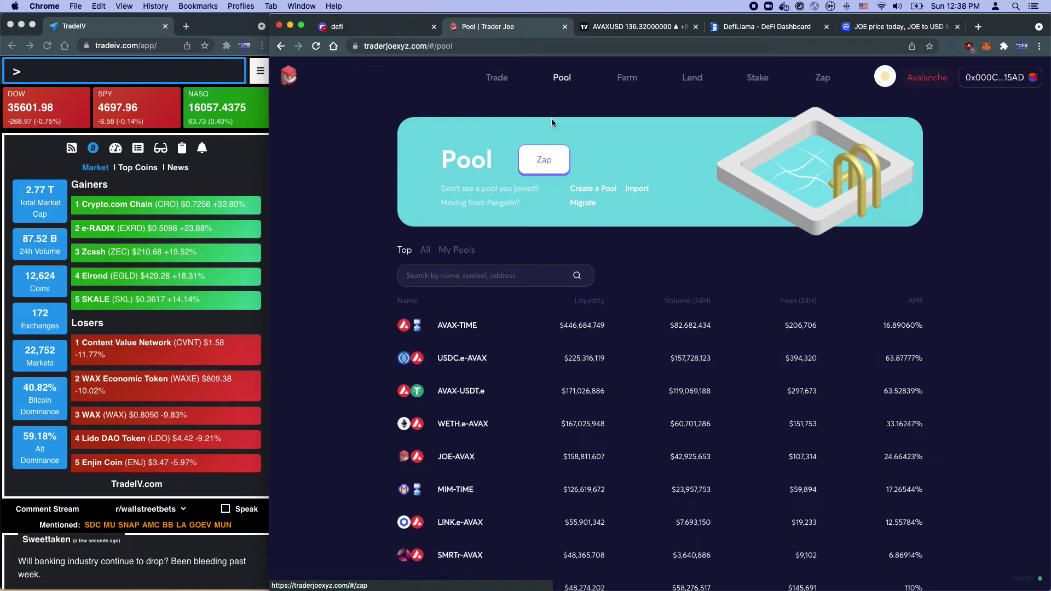
click(499, 77)
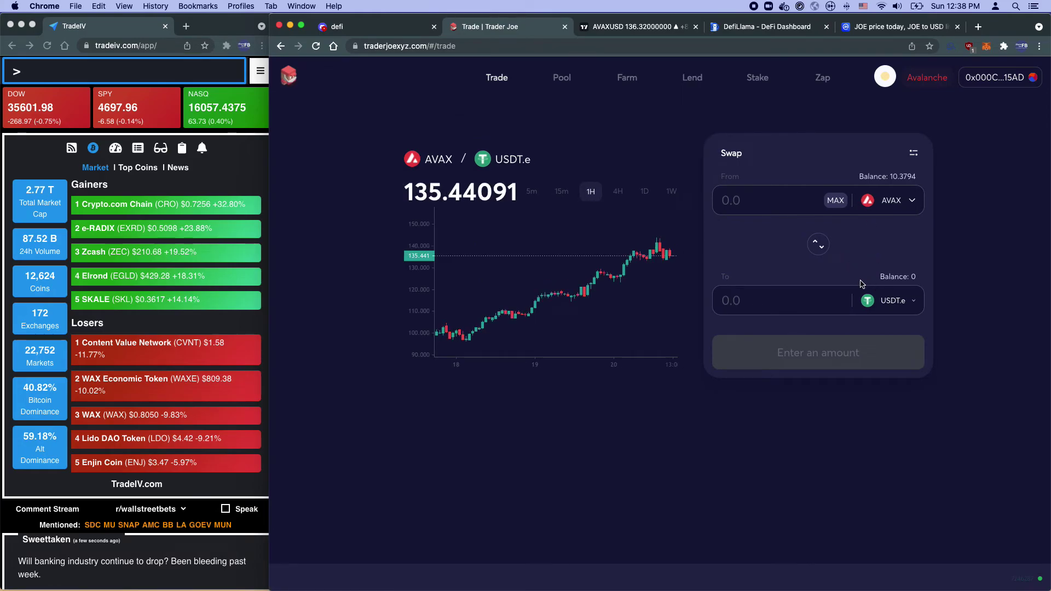
Set up a Zap conversion from Wrapped AVAX (WAVAX) to the JOE-USDC.e LP token
click(824, 80)
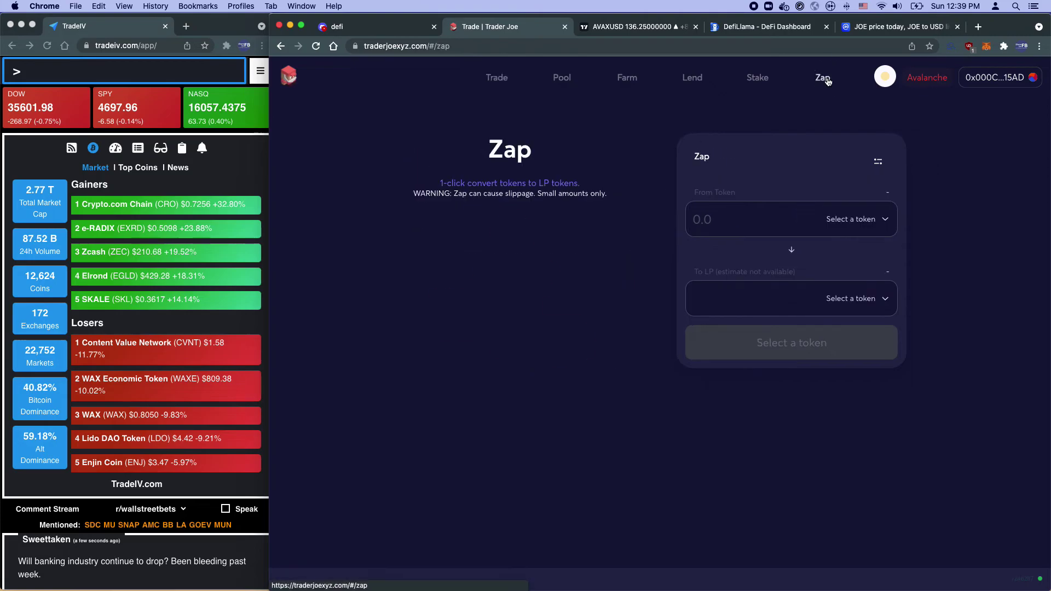
click(881, 227)
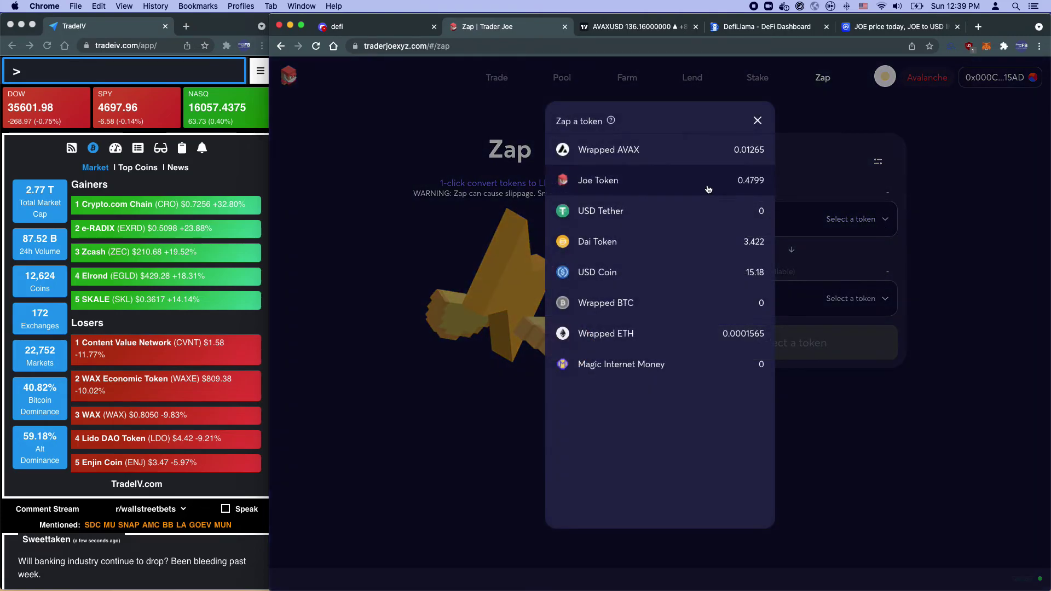
click(696, 153)
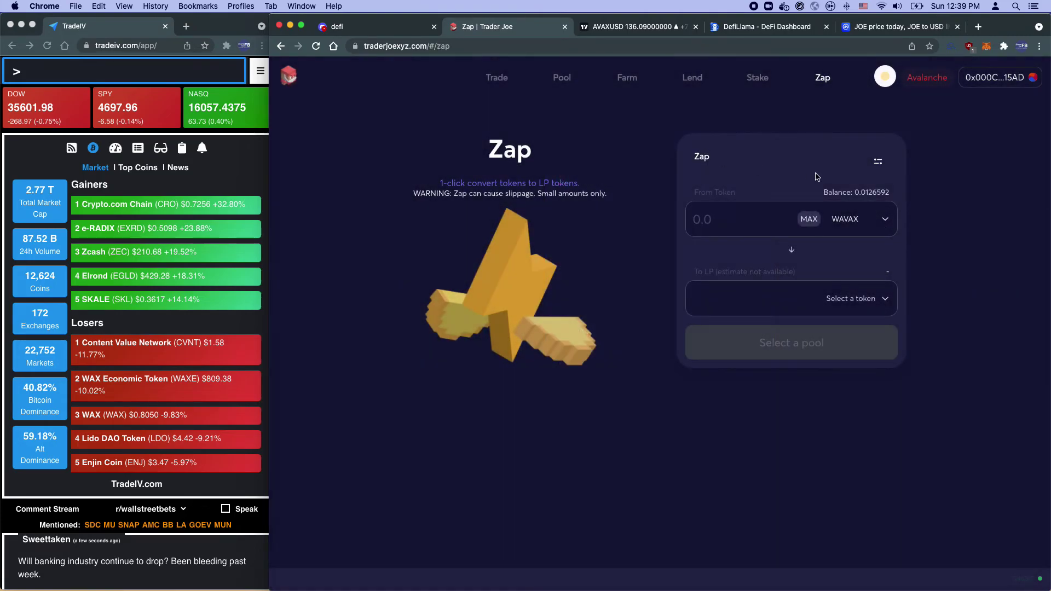
click(877, 303)
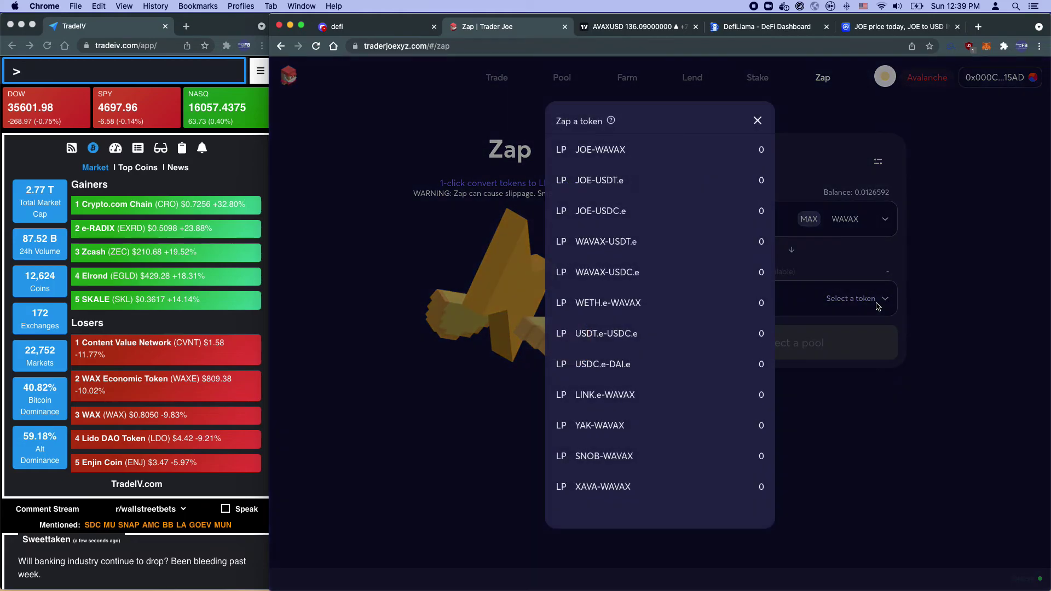
click(612, 218)
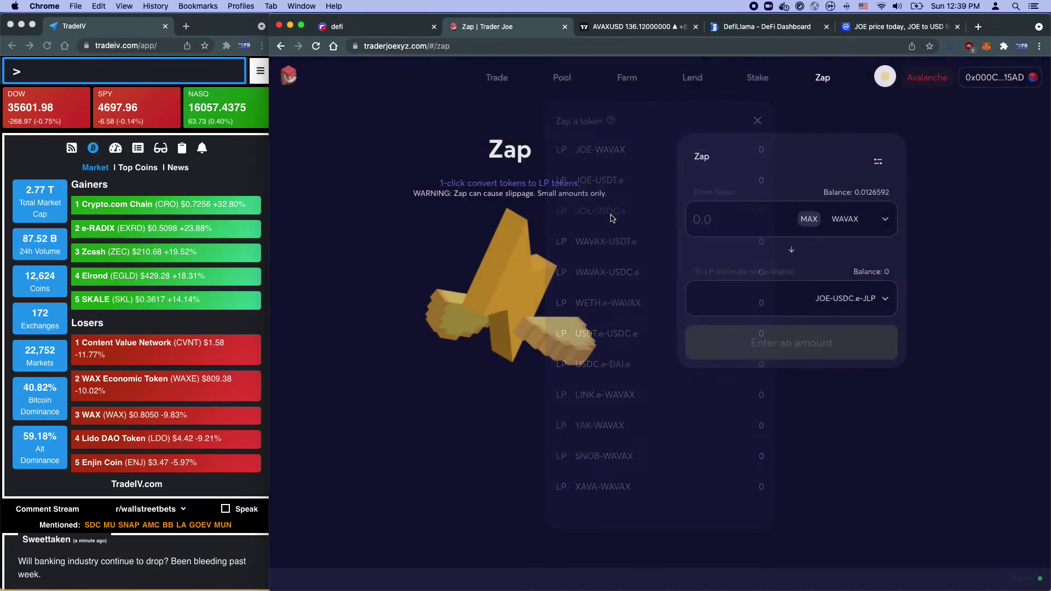
Fill in the maximum WAVAX balance as the amount to zap into the JOE-USDC.e LP token
scroll(870, 249, down, 2)
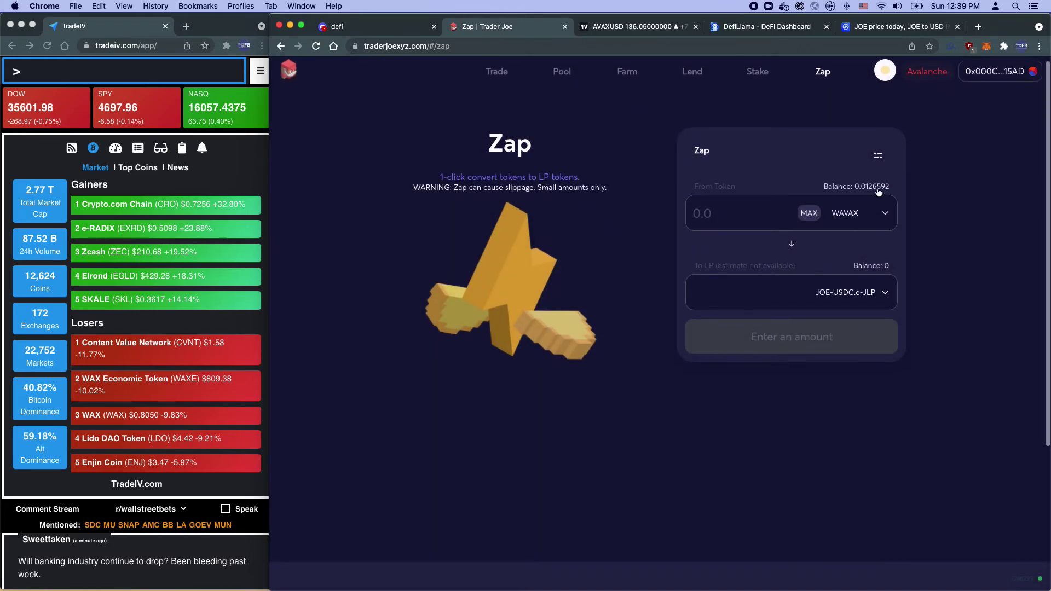
click(809, 214)
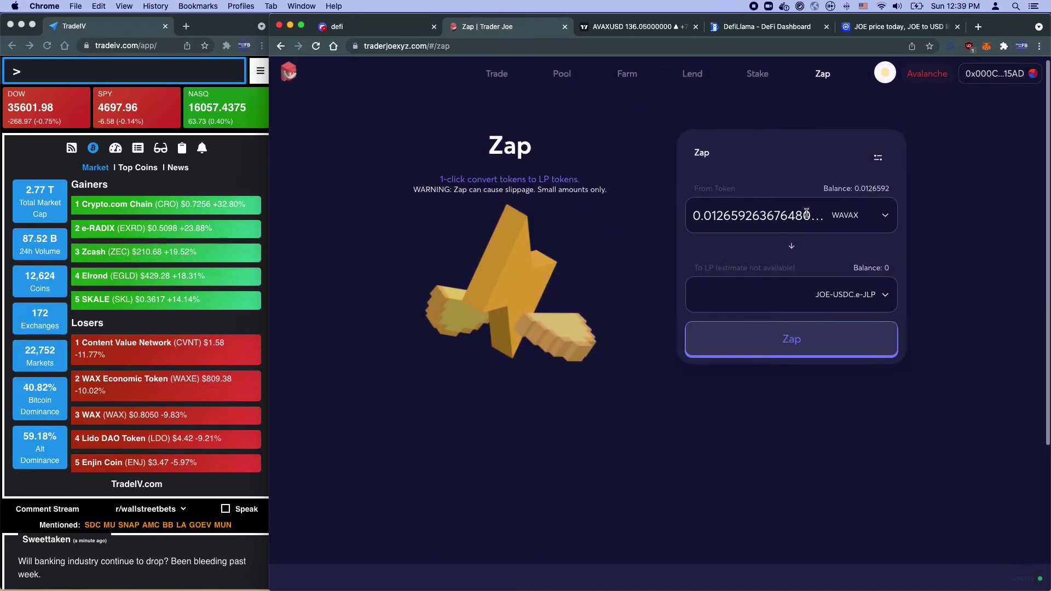
scroll(726, 215, down, 1)
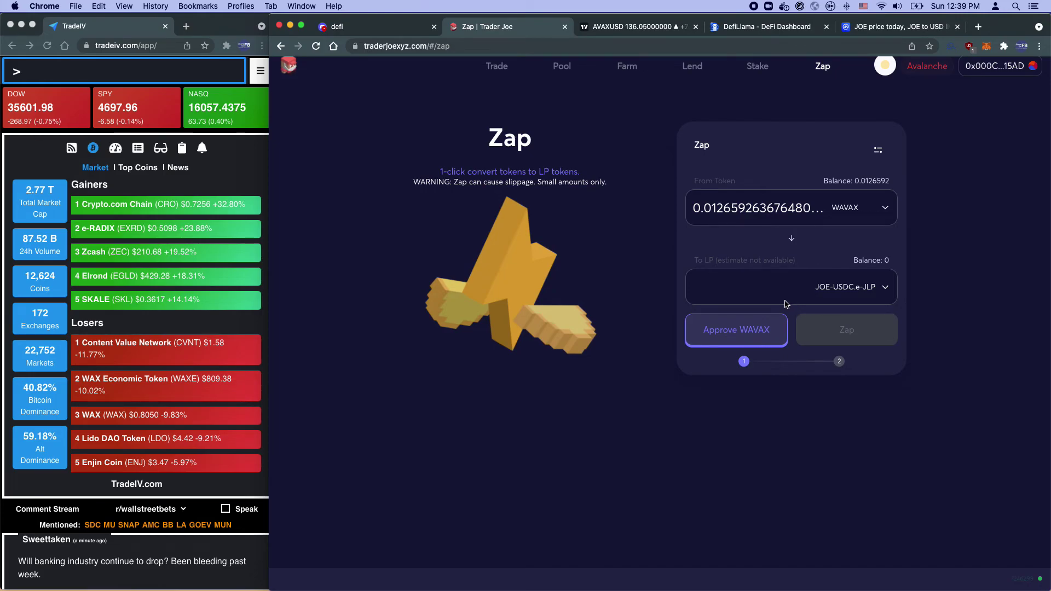
Open the wallet's WAVAX spending approval request to view its transaction fee, and close it without confirming
click(744, 337)
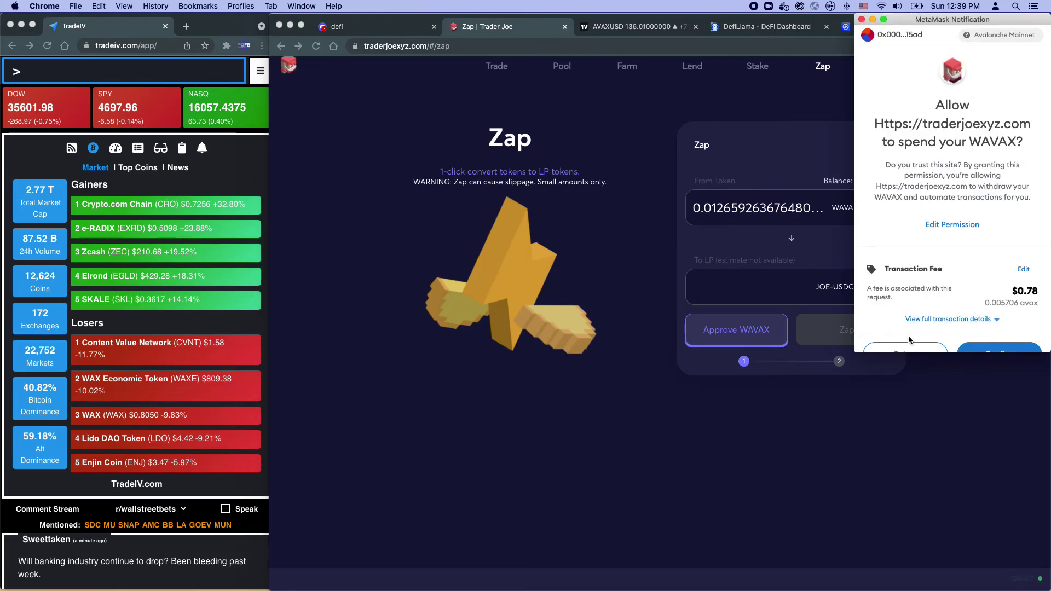
click(861, 19)
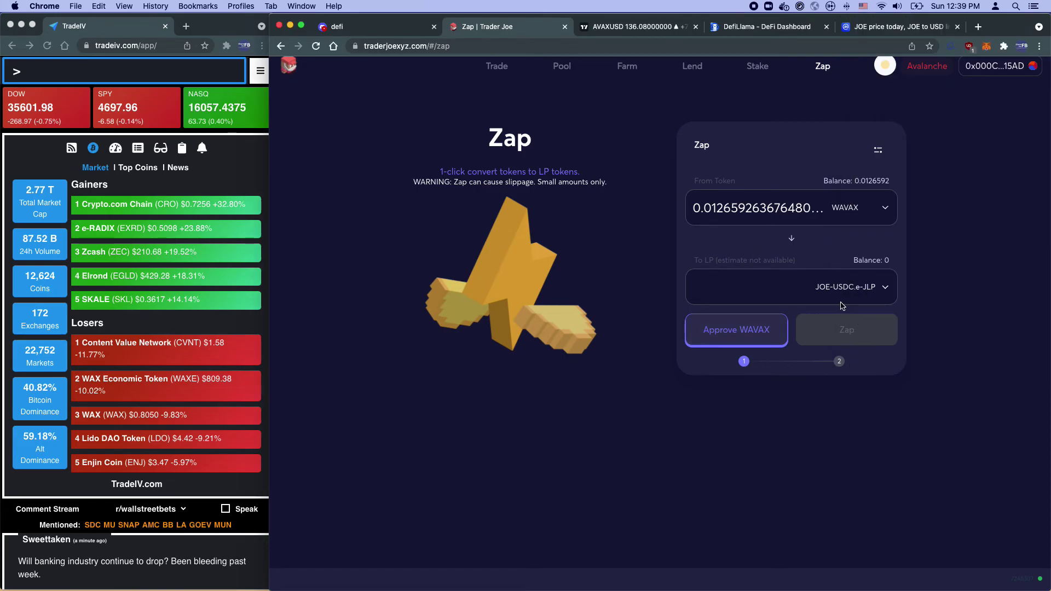
scroll(846, 303, down, 1)
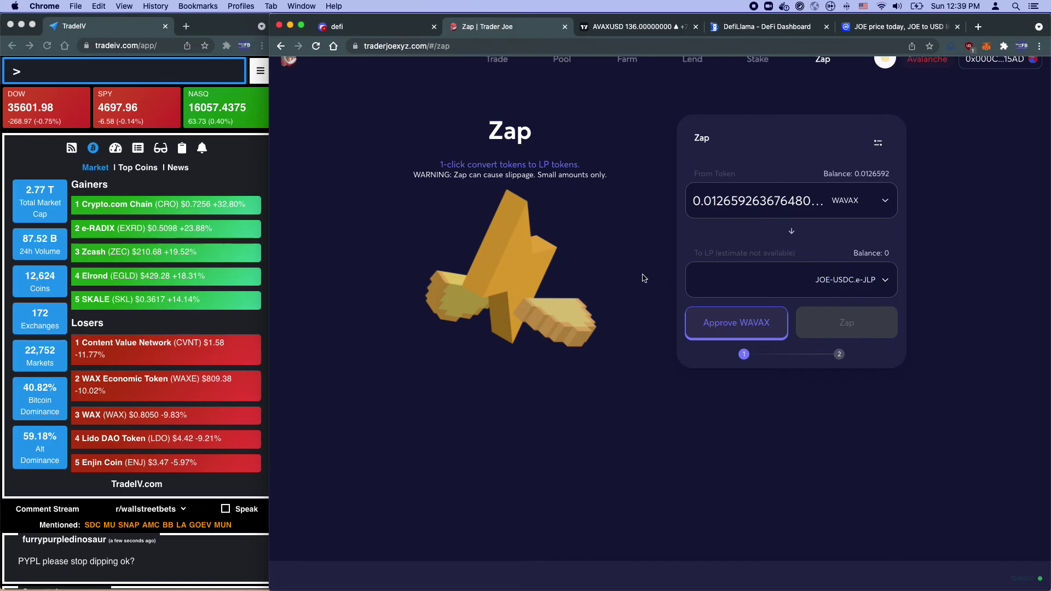
scroll(644, 278, up, 1)
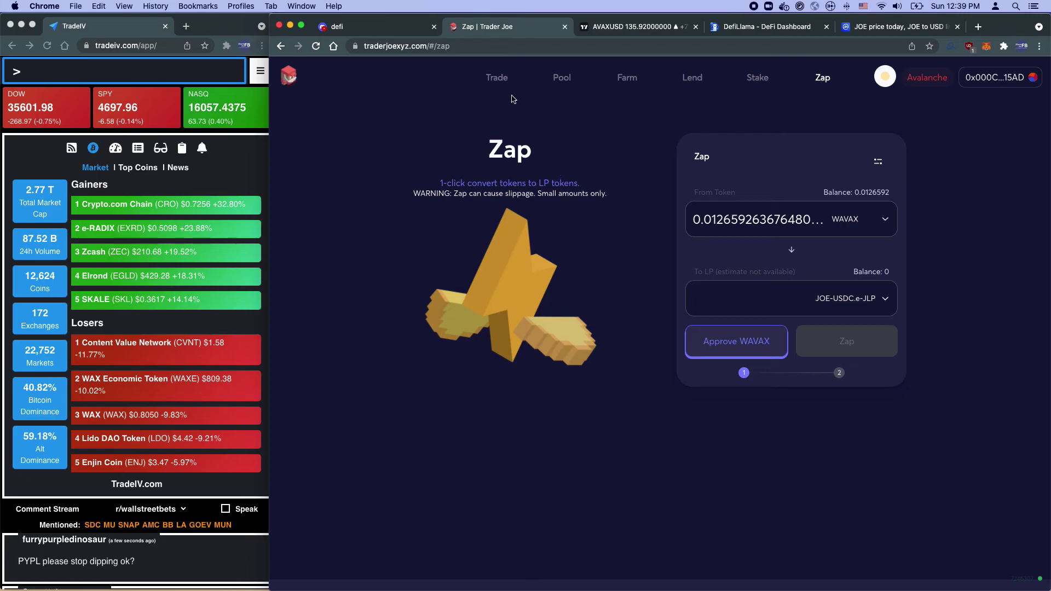
Revisit the Trade, Zap and Pool pages to review the manual and one-step ways of getting LP tokens
click(502, 80)
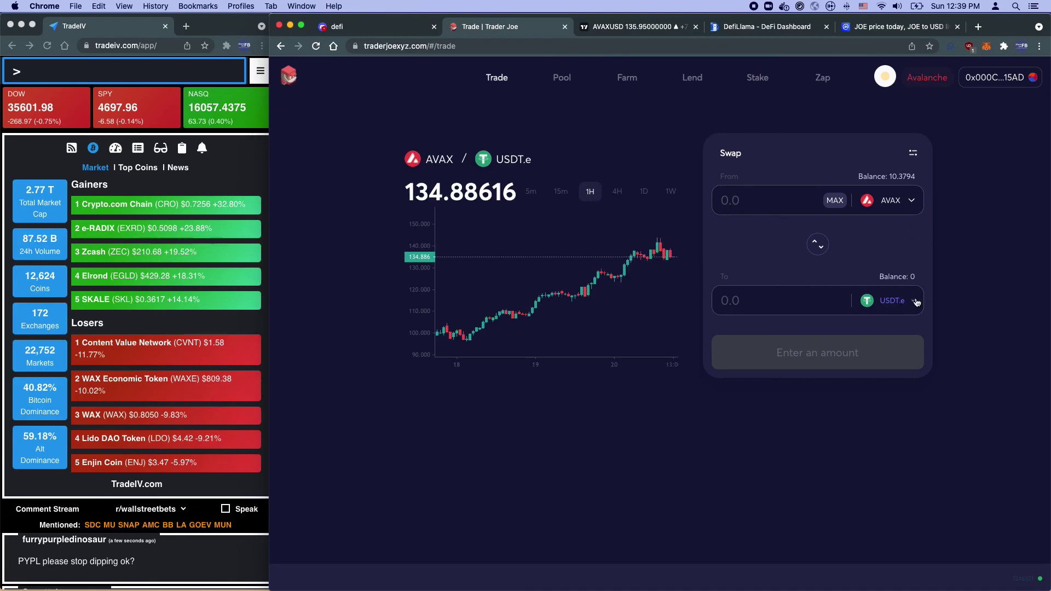
click(823, 78)
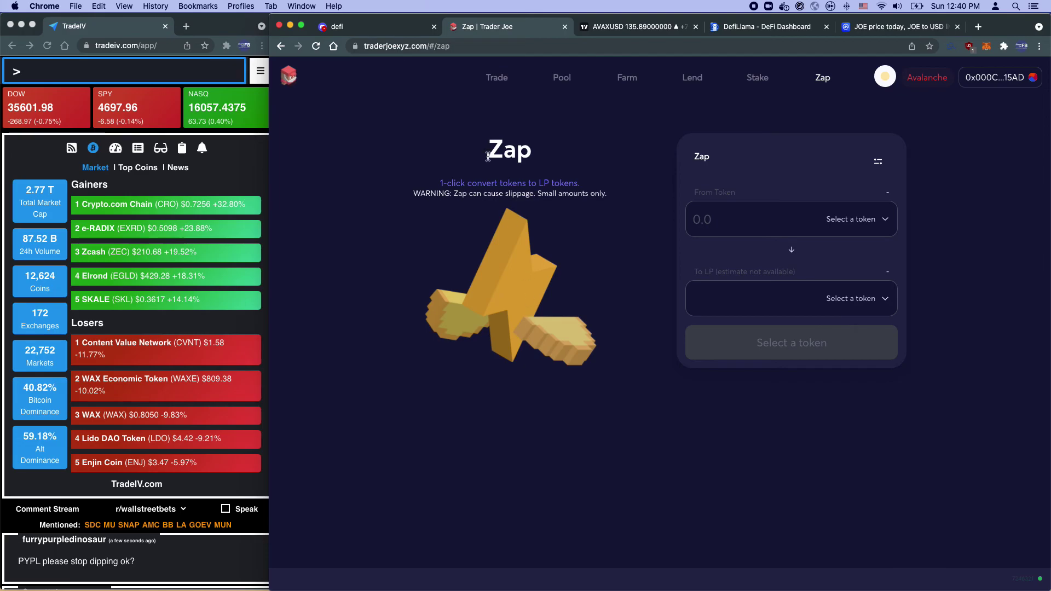
click(497, 85)
click(566, 80)
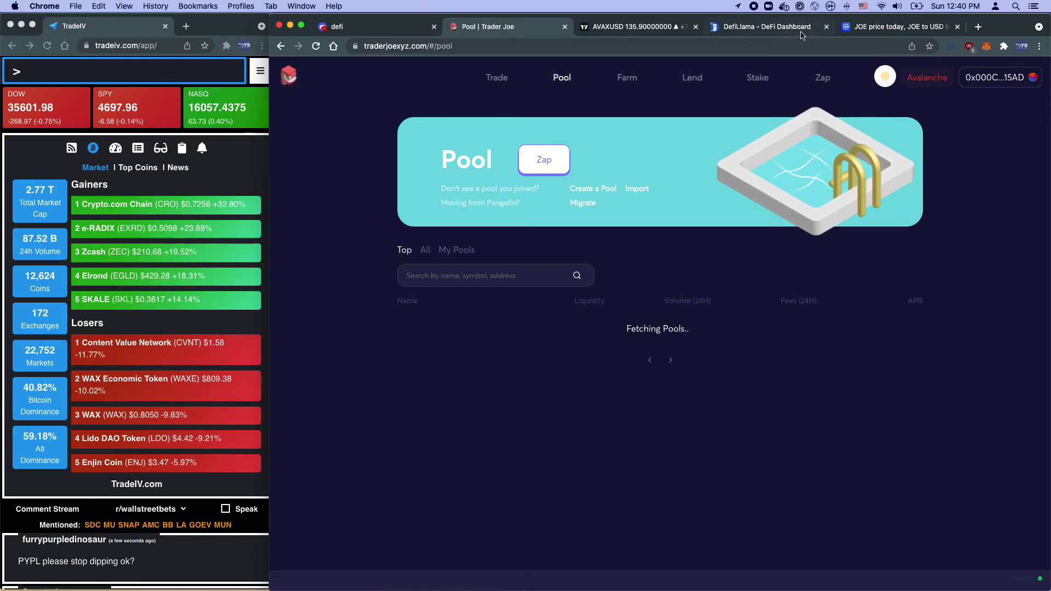
Review the Avalanche TVL rankings on DefiLlama and switch to the defi channel of the cryptodamus Discord server
click(801, 34)
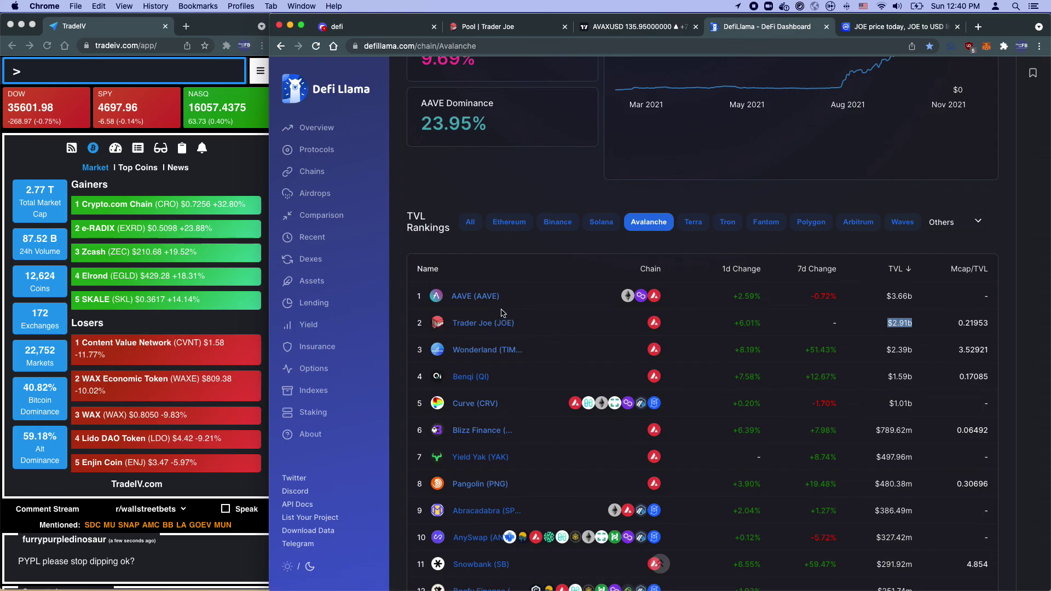
click(404, 34)
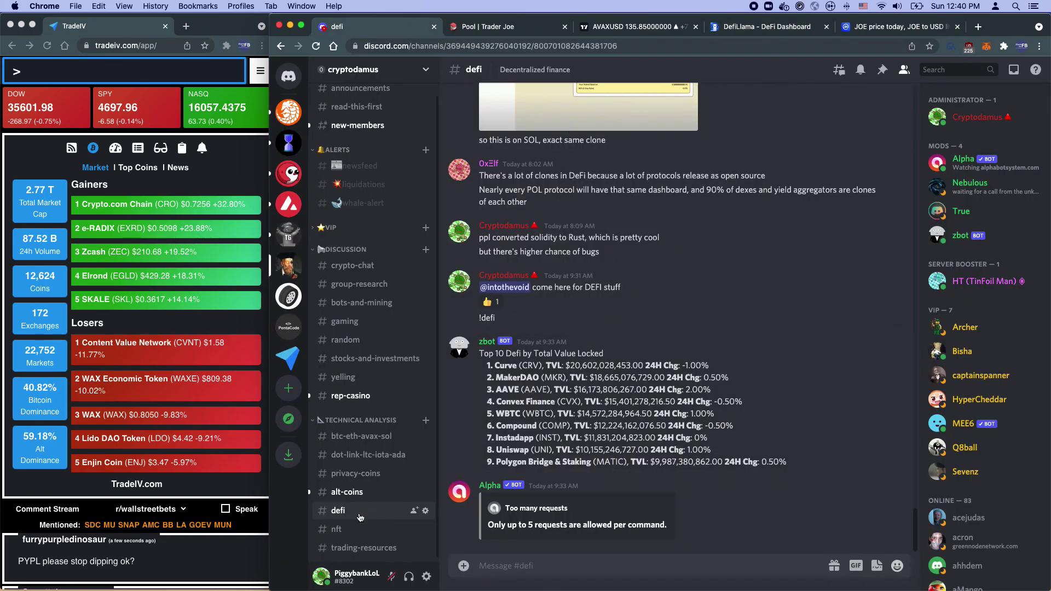